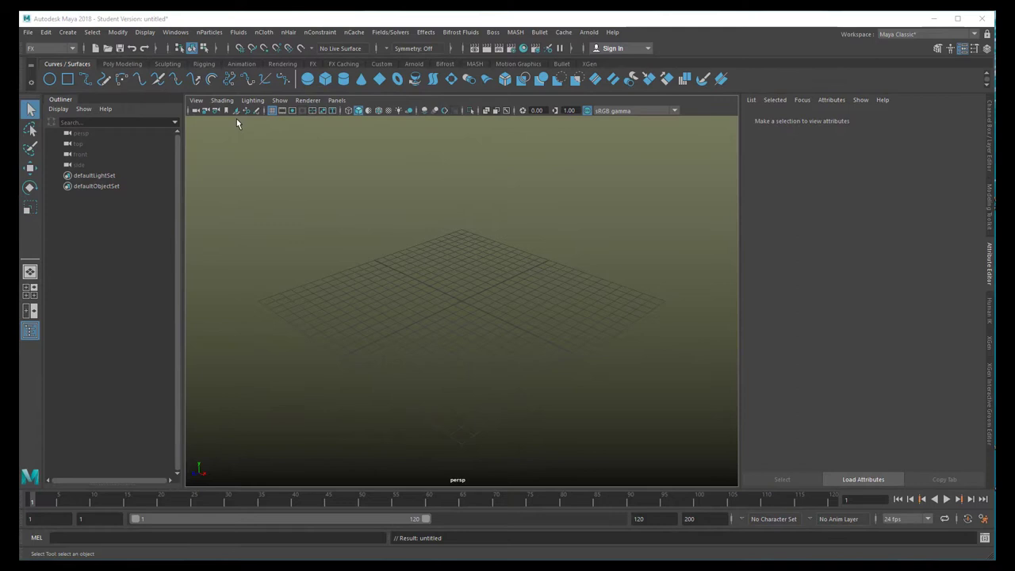
From the nParticles menu, bring up Autodesk Help's article on rendering and lighting nParticles.
{"action": "left_click", "coordinate": [211, 33]}
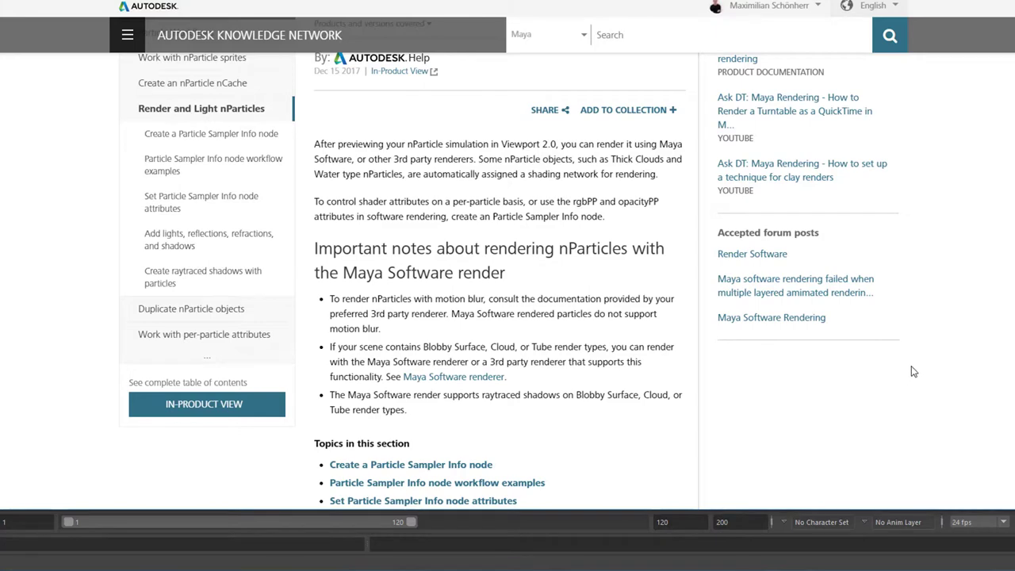
Scroll through the Render and Light nParticles help page, noting Tube, Numeric and Streak are unsupported.
{"action": "scroll", "coordinate": [889, 383], "scroll_direction": "up", "scroll_amount": 3}
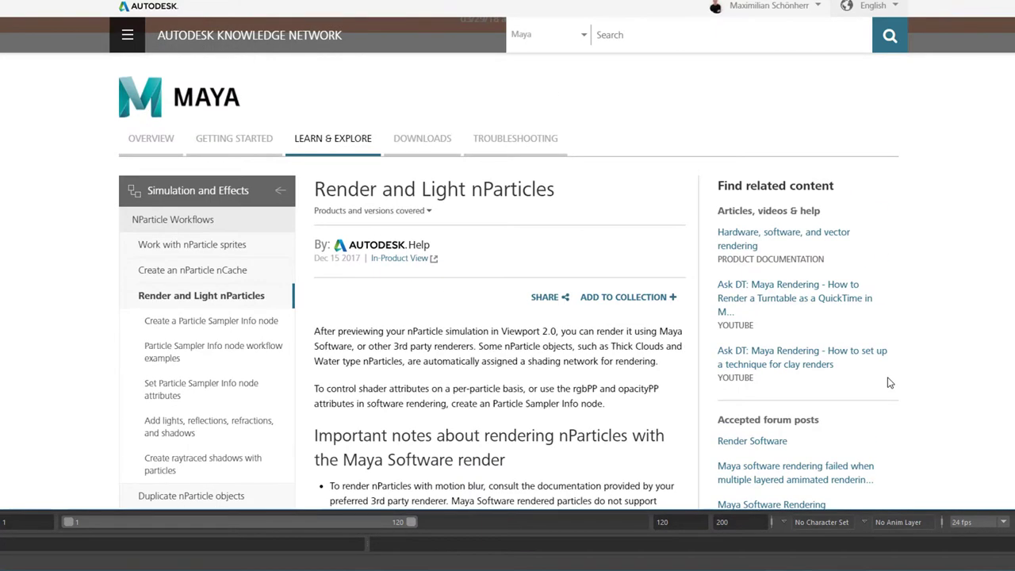
{"action": "scroll", "coordinate": [889, 383], "scroll_direction": "down", "scroll_amount": 3}
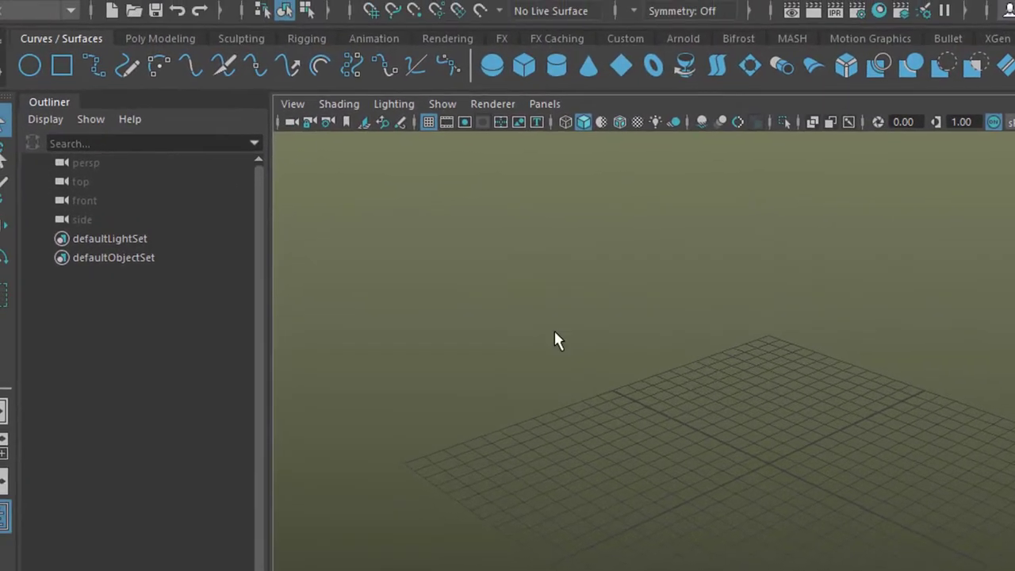
Set the Create Emitter options to a Volume emitter, Cone shape, with Die on emission volume exit.
{"action": "left_click", "coordinate": [354, 12]}
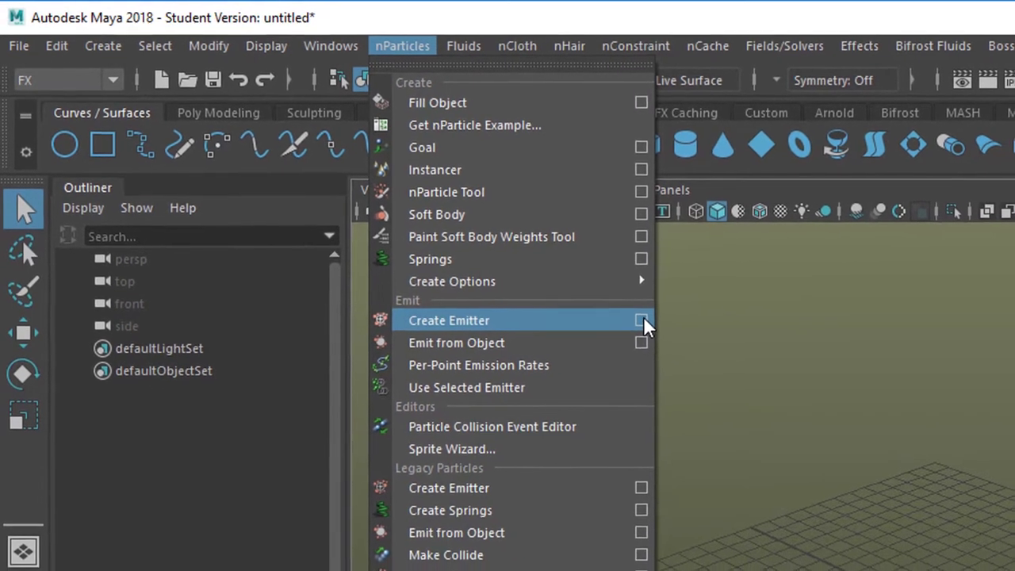
{"action": "left_click", "coordinate": [643, 318]}
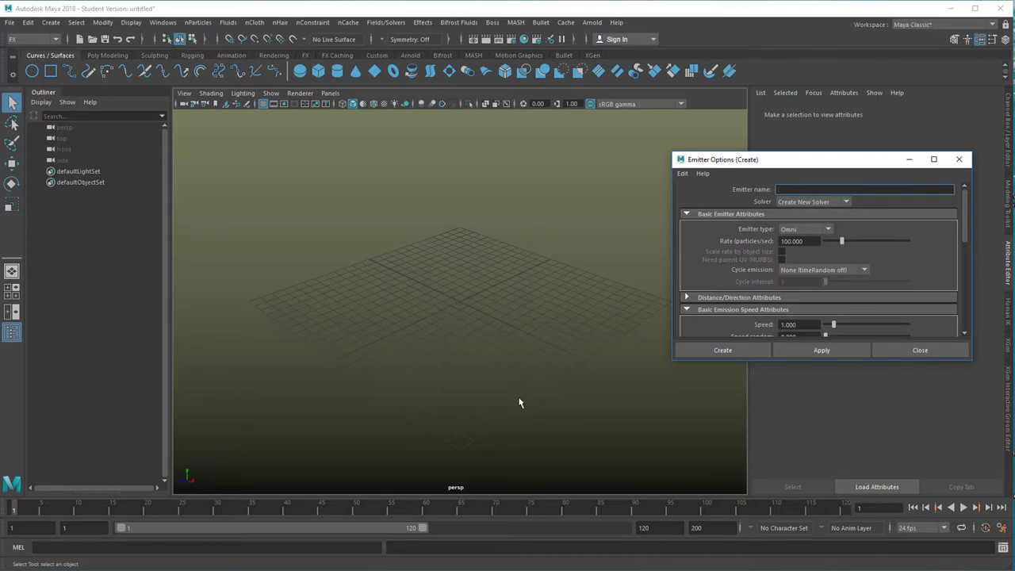
{"action": "left_click", "coordinate": [829, 229]}
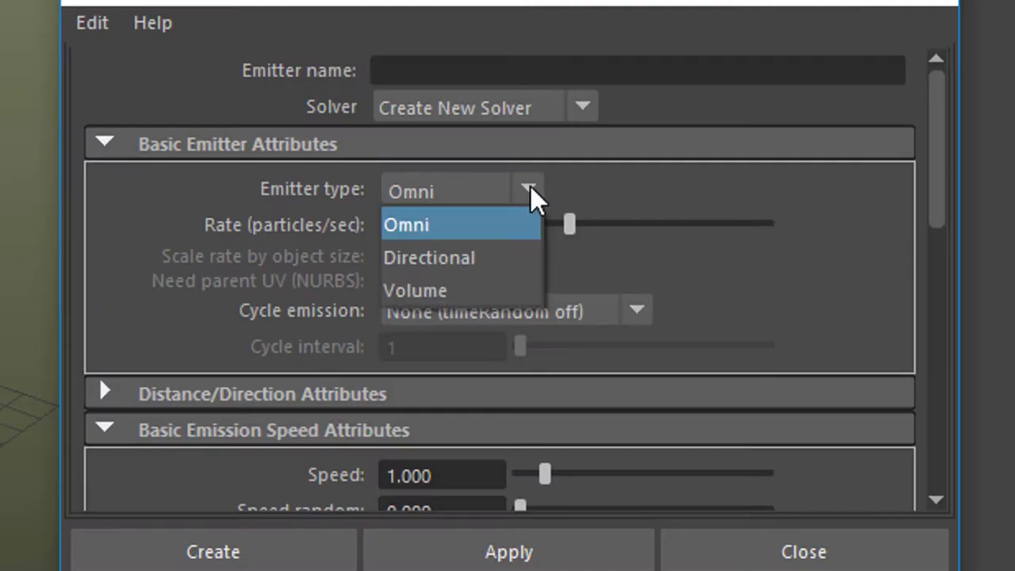
{"action": "left_click", "coordinate": [490, 283]}
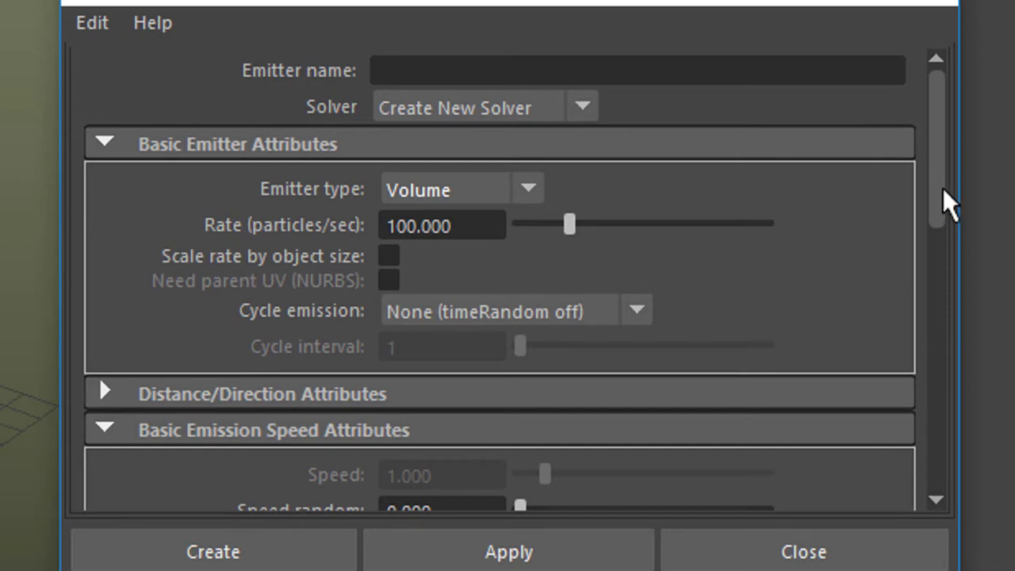
{"action": "left_click_drag", "start_coordinate": [944, 188], "coordinate": [952, 355]}
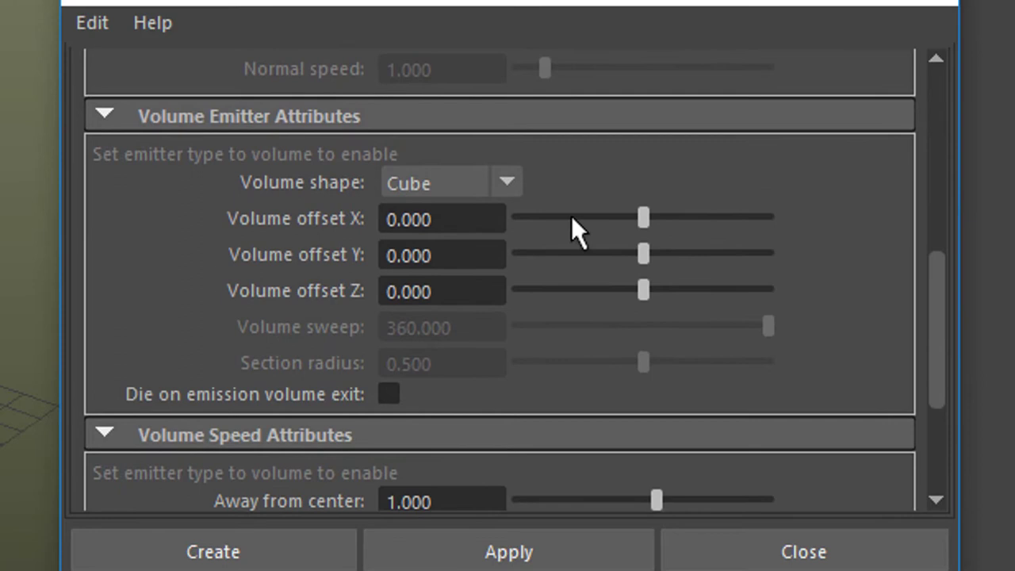
{"action": "left_click", "coordinate": [501, 179]}
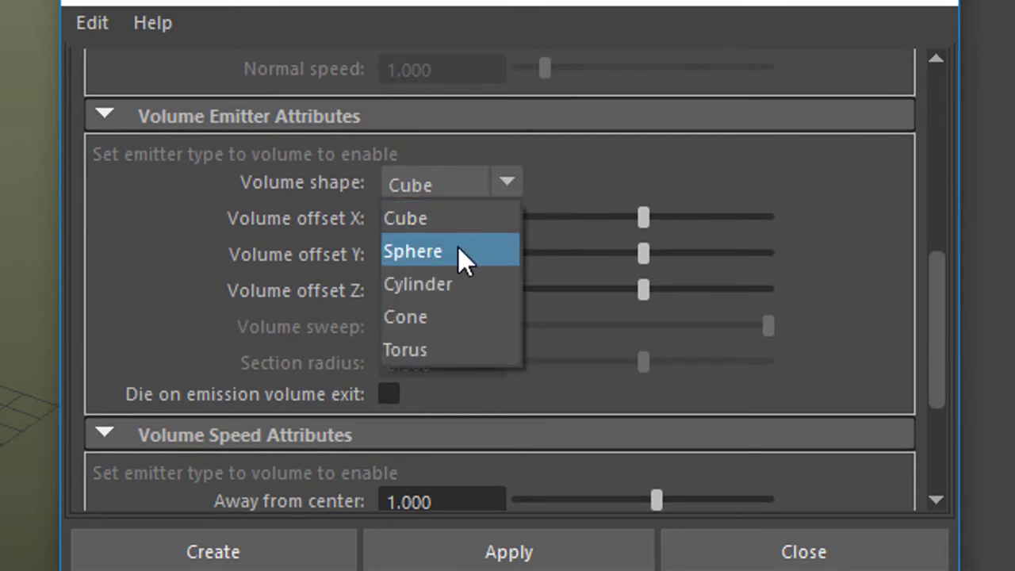
{"action": "left_click", "coordinate": [445, 317]}
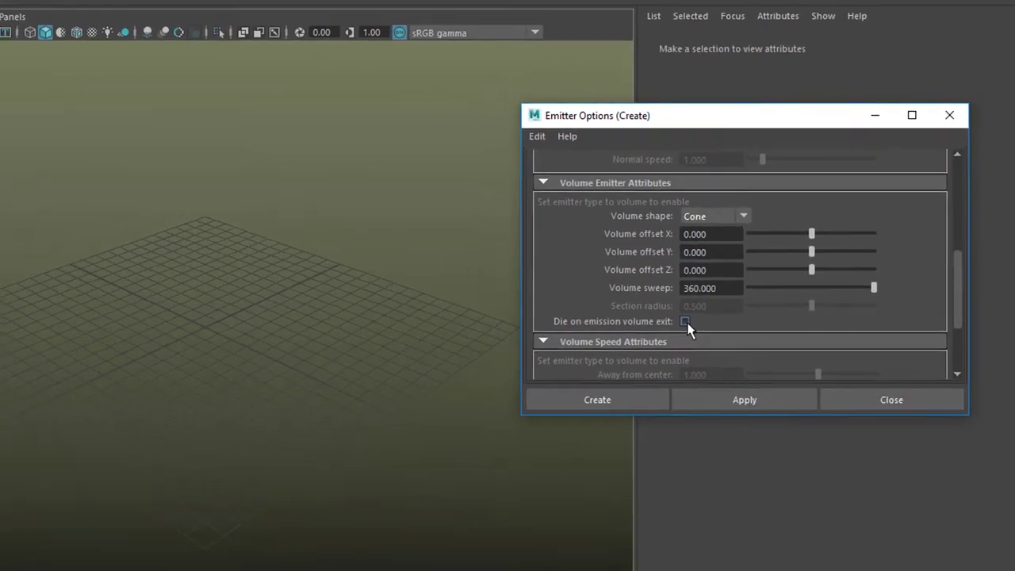
{"action": "left_click", "coordinate": [657, 328]}
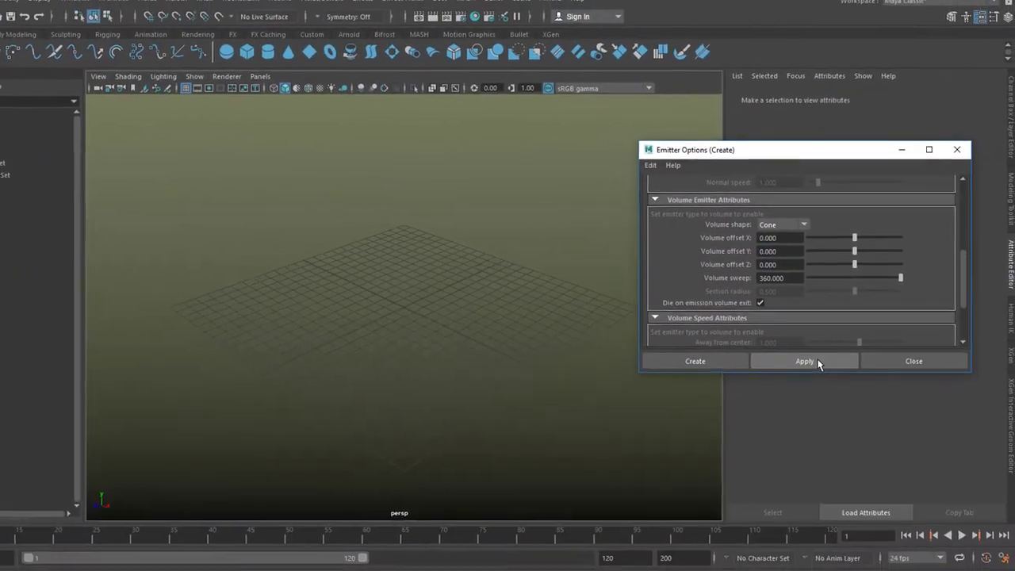
Create the cone volume emitter and scale it uniformly to 9.967.
{"action": "left_click", "coordinate": [806, 367]}
{"action": "left_click", "coordinate": [960, 159]}
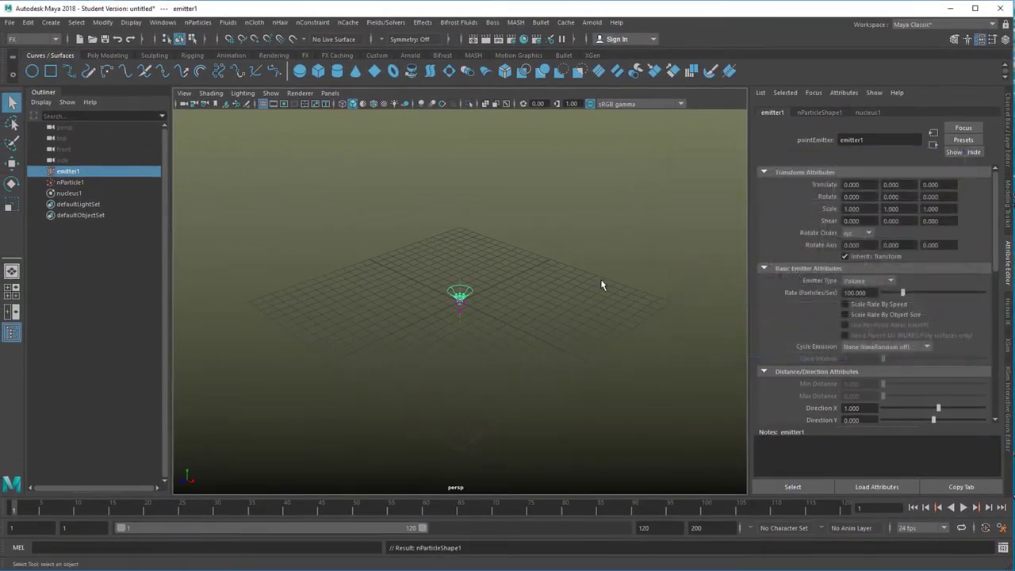
{"action": "key", "text": "r"}
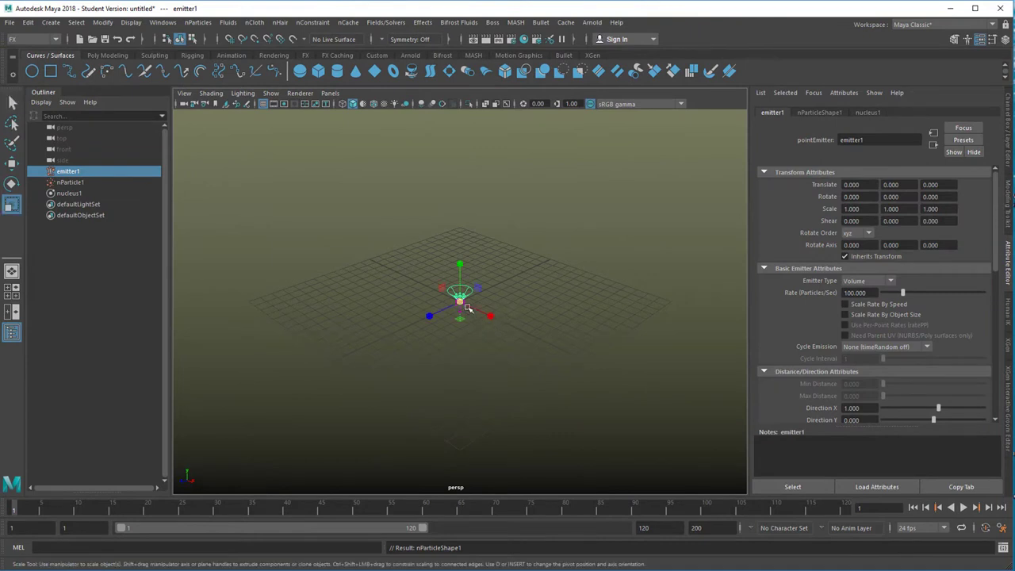
{"action": "left_click_drag", "start_coordinate": [461, 303], "coordinate": [832, 407]}
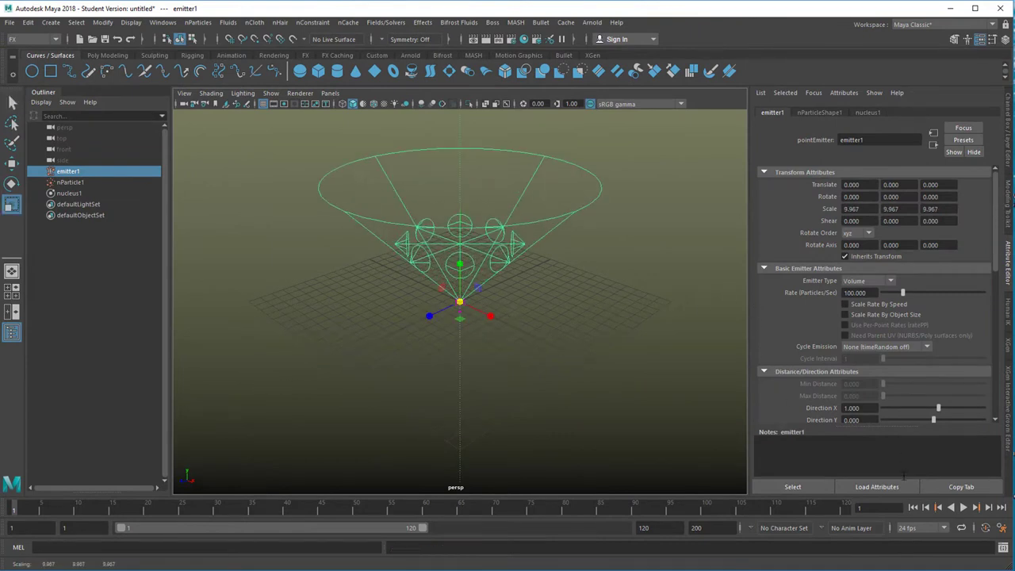
Play the simulation to frame 109 and view the emitted particles from below.
{"action": "left_click", "coordinate": [961, 512]}
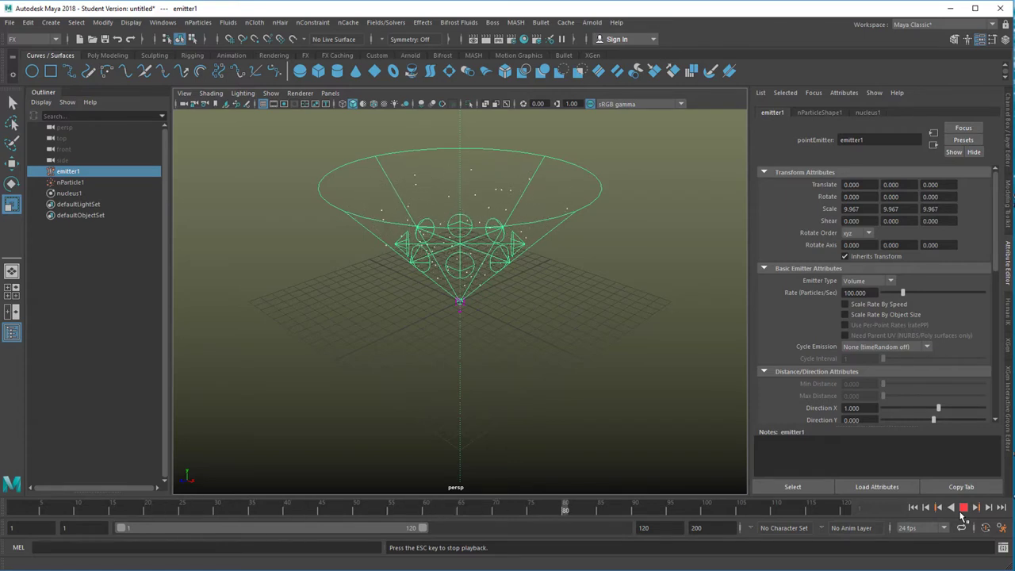
{"action": "left_click", "coordinate": [963, 509]}
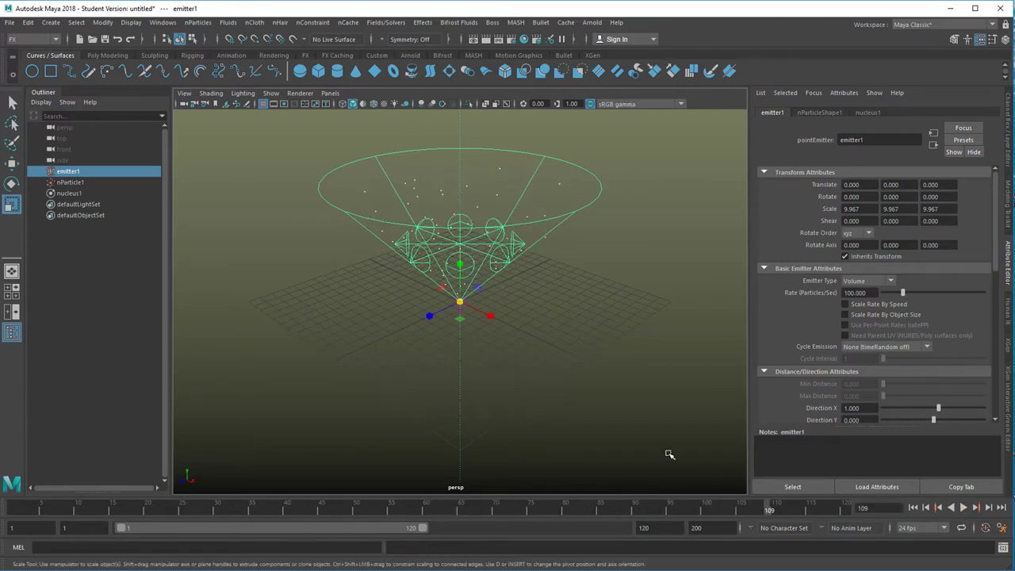
{"action": "left_click_drag", "start_coordinate": [622, 424], "coordinate": [541, 373], "text": "alt"}
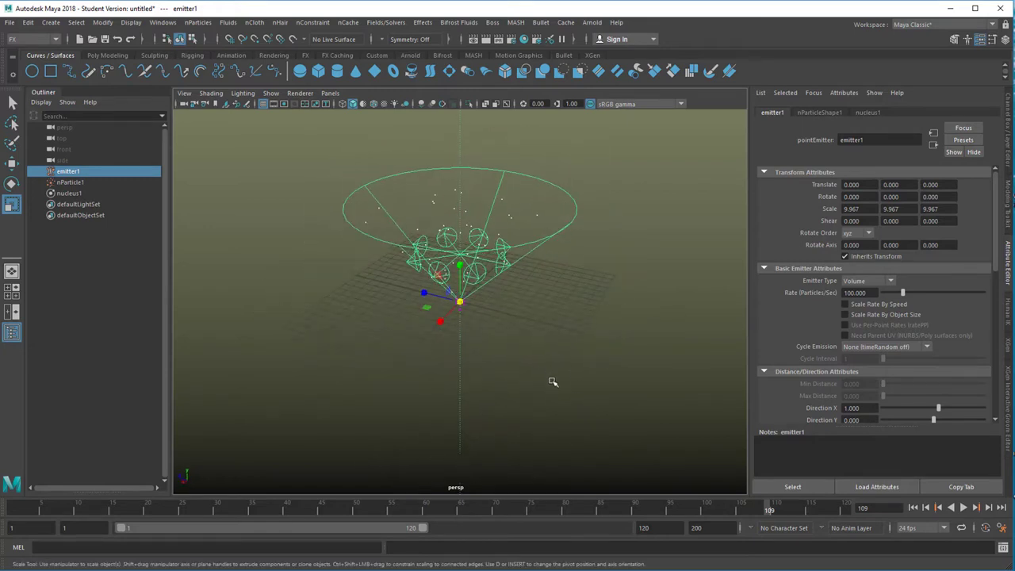
Start a new scene, discarding the unsaved changes.
{"action": "left_click", "coordinate": [9, 23]}
{"action": "left_click", "coordinate": [36, 42]}
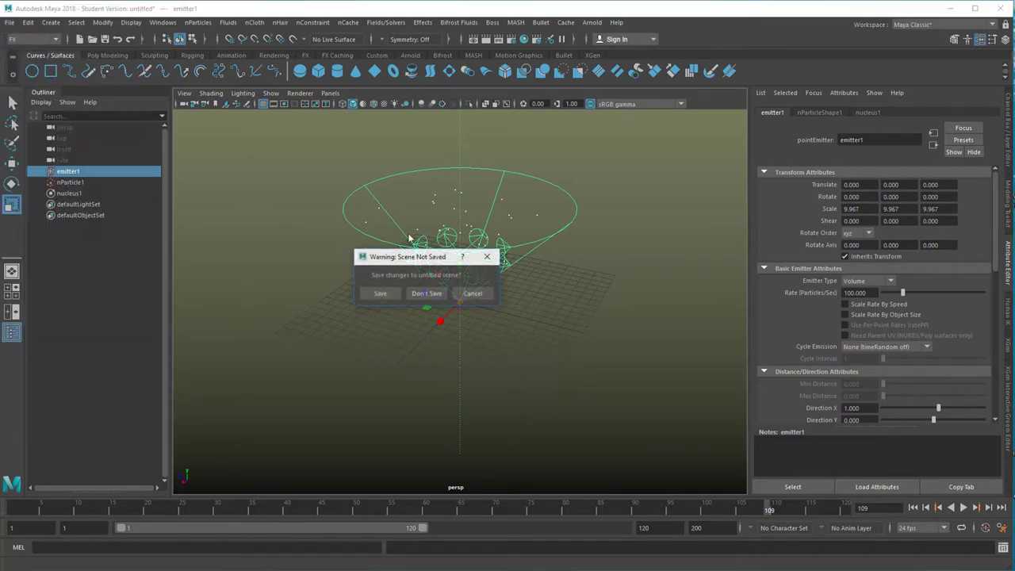
{"action": "left_click", "coordinate": [426, 293]}
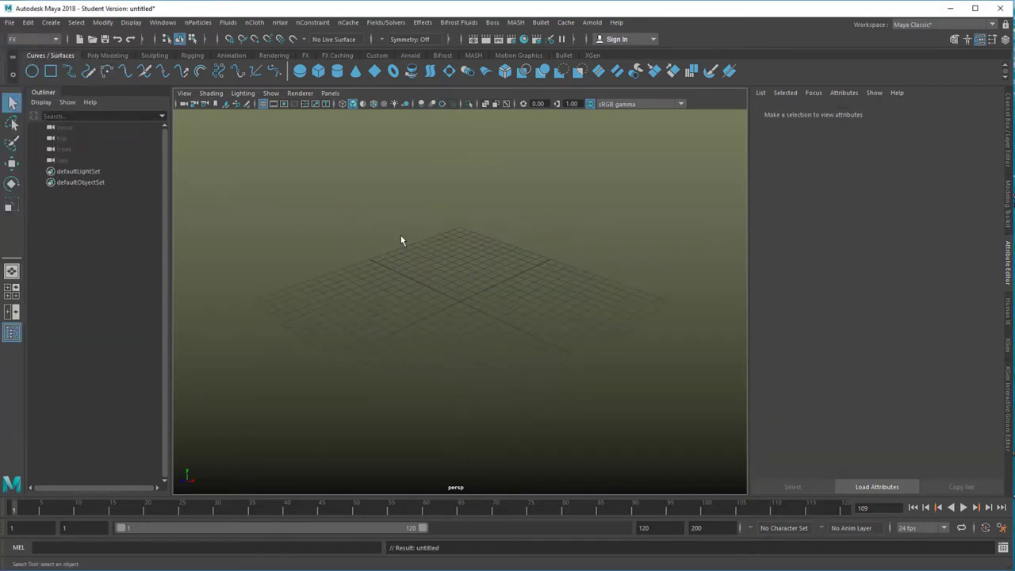
Create an unscaled volume emitter and raise it to Translate Y 9.986.
{"action": "left_click", "coordinate": [197, 23]}
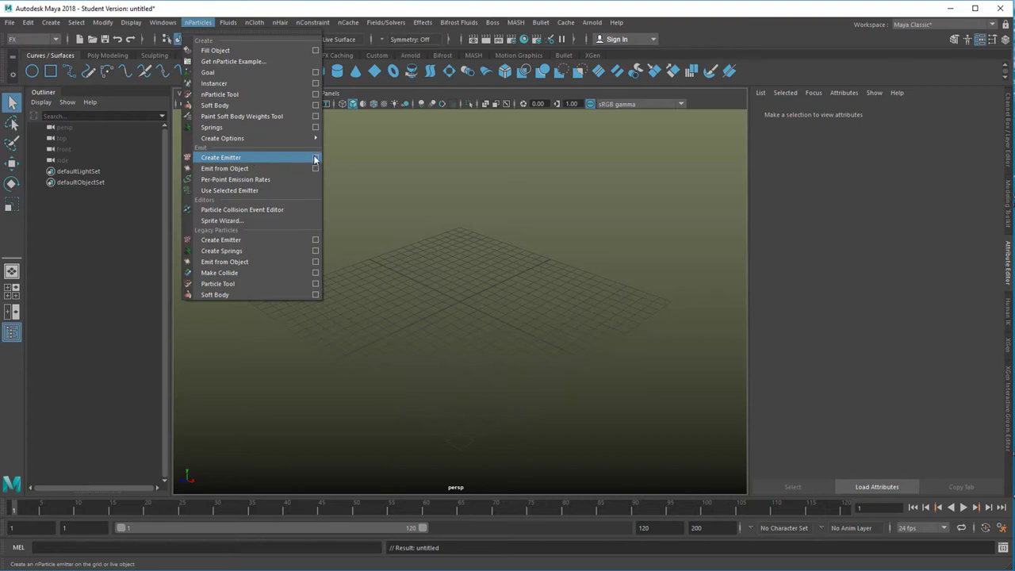
{"action": "left_click", "coordinate": [315, 158]}
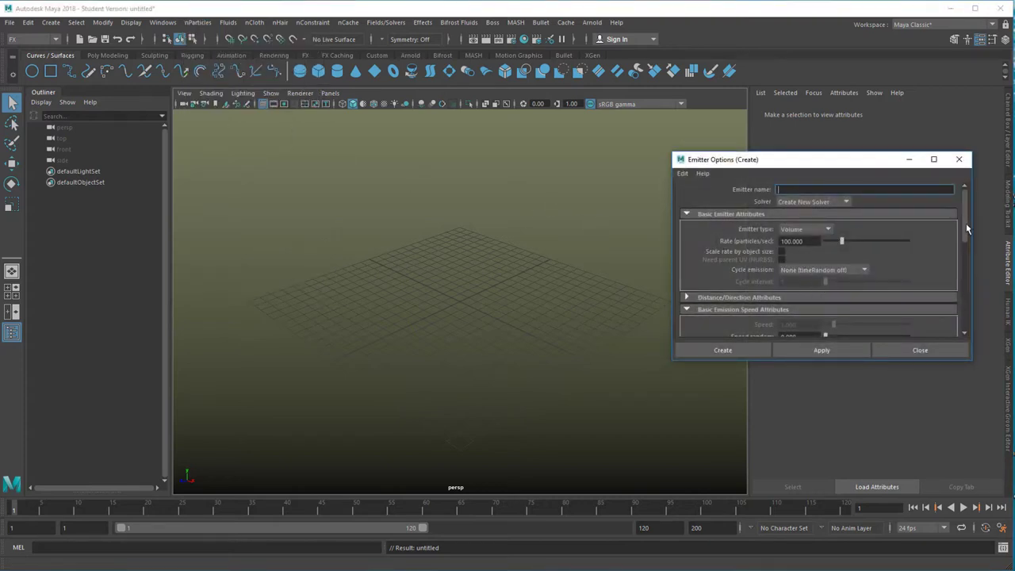
{"action": "left_click_drag", "start_coordinate": [967, 229], "coordinate": [963, 293]}
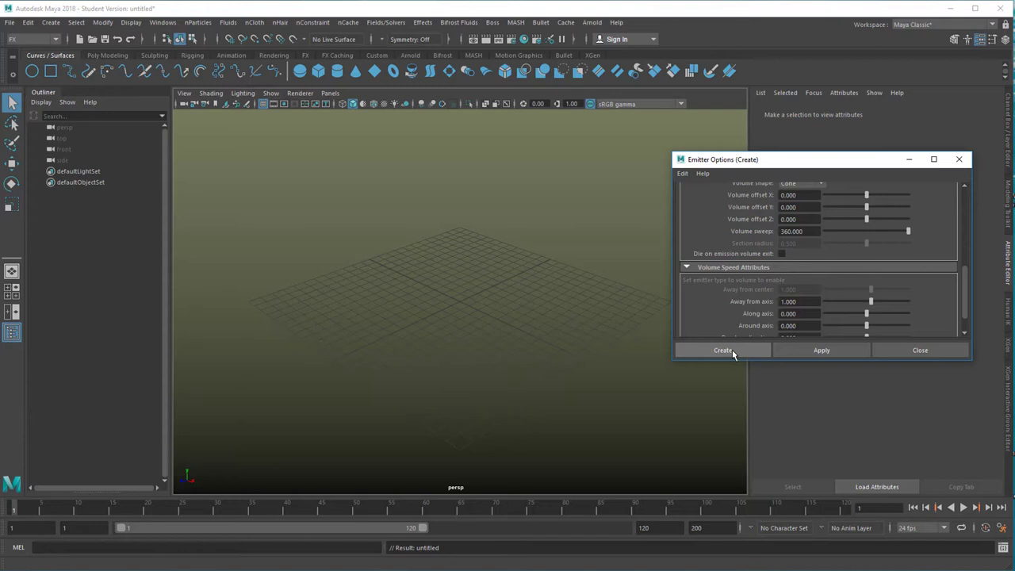
{"action": "left_click_drag", "start_coordinate": [967, 289], "coordinate": [964, 230]}
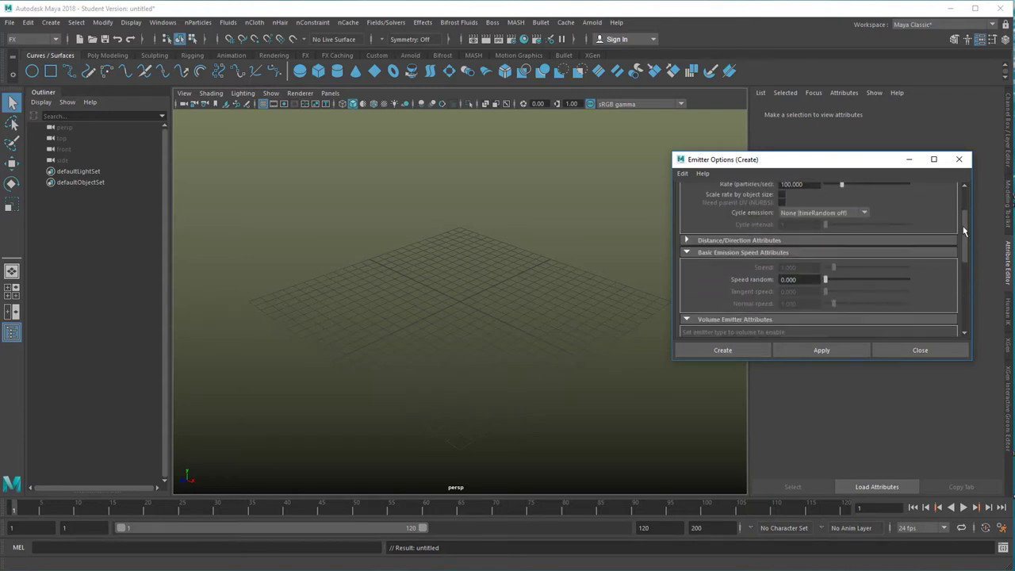
{"action": "left_click", "coordinate": [720, 350]}
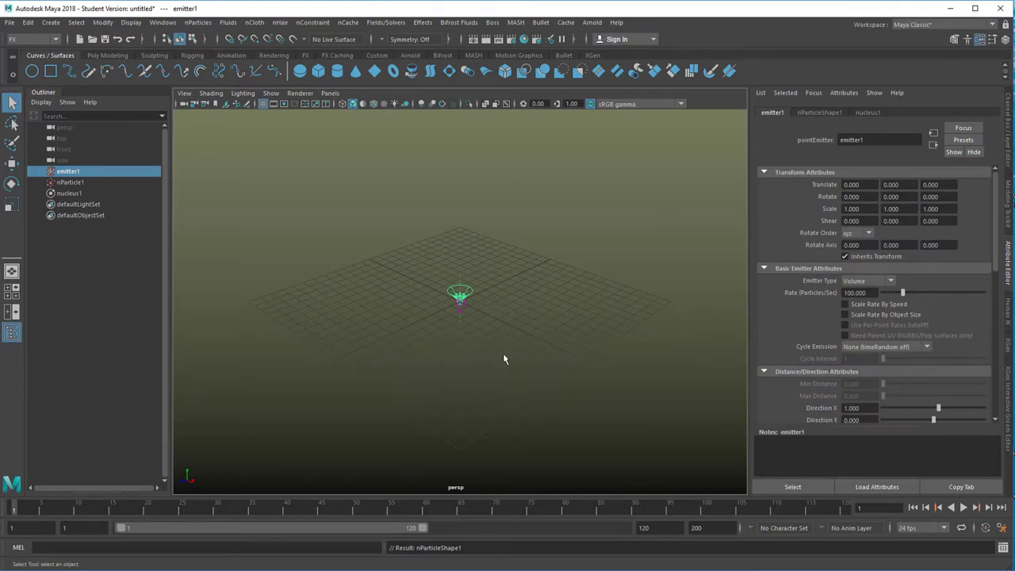
{"action": "key", "text": "w"}
{"action": "left_click_drag", "start_coordinate": [461, 270], "coordinate": [461, 148]}
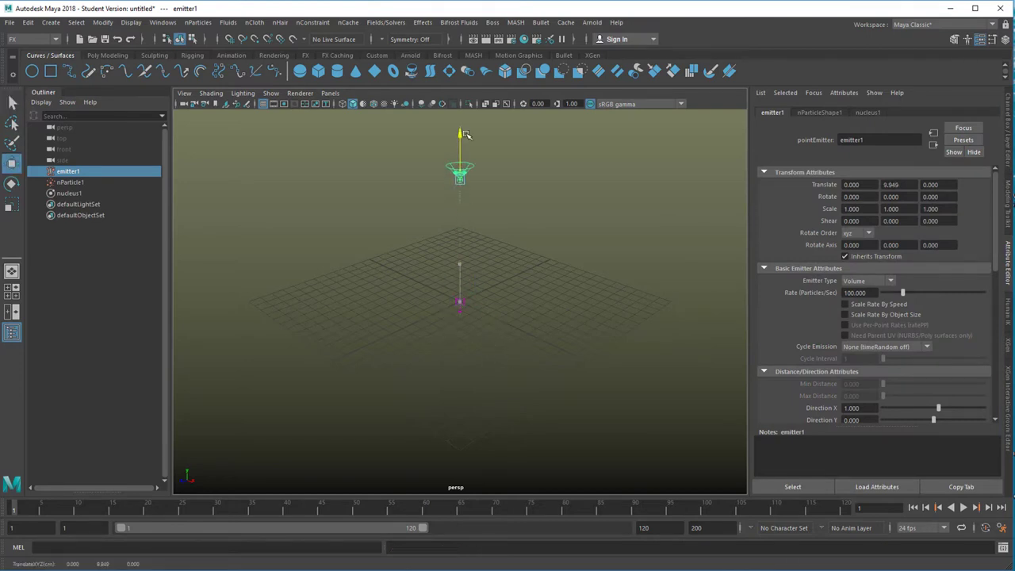
Play the simulation and move in closer on the downward particle stream.
{"action": "left_click", "coordinate": [964, 507]}
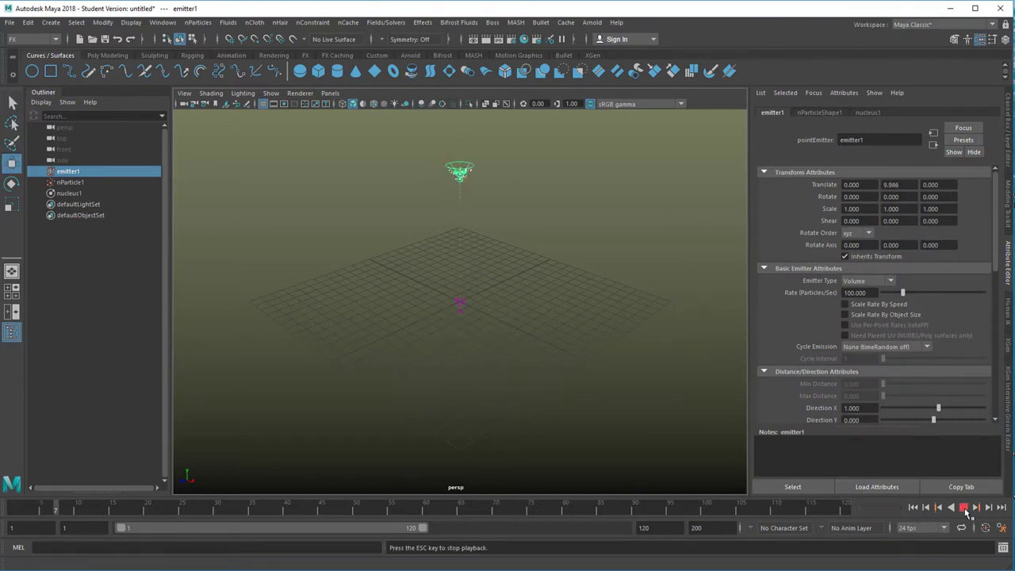
{"action": "left_click", "coordinate": [964, 507]}
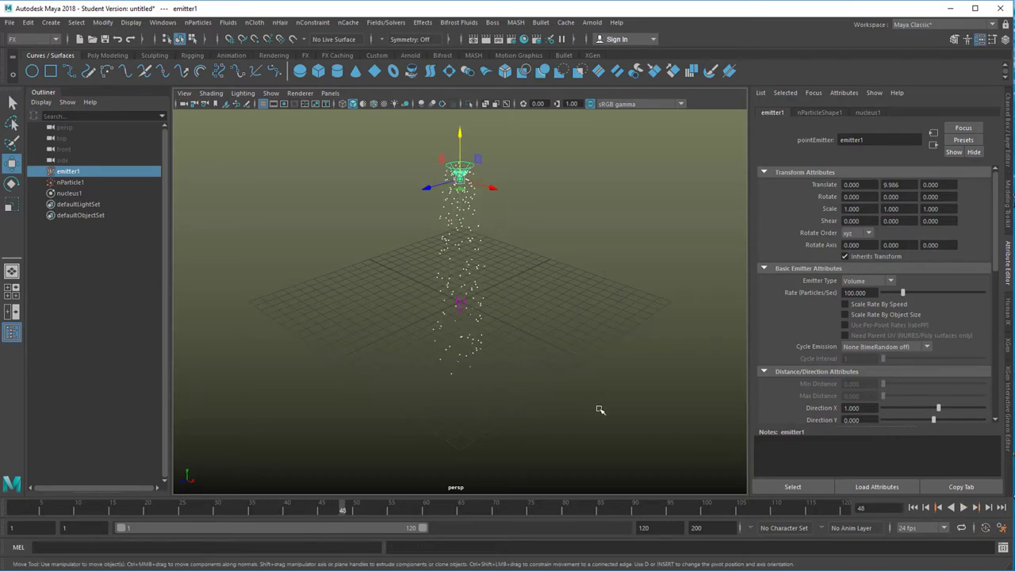
{"action": "left_click_drag", "start_coordinate": [598, 411], "coordinate": [570, 417], "text": "alt"}
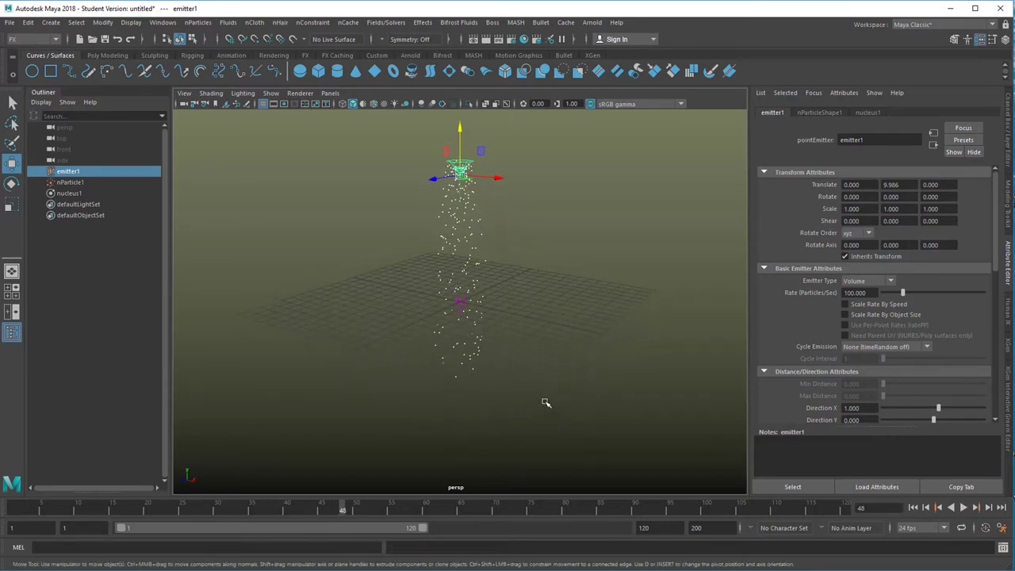
{"action": "right_click_drag", "start_coordinate": [435, 391], "coordinate": [497, 392], "text": "alt"}
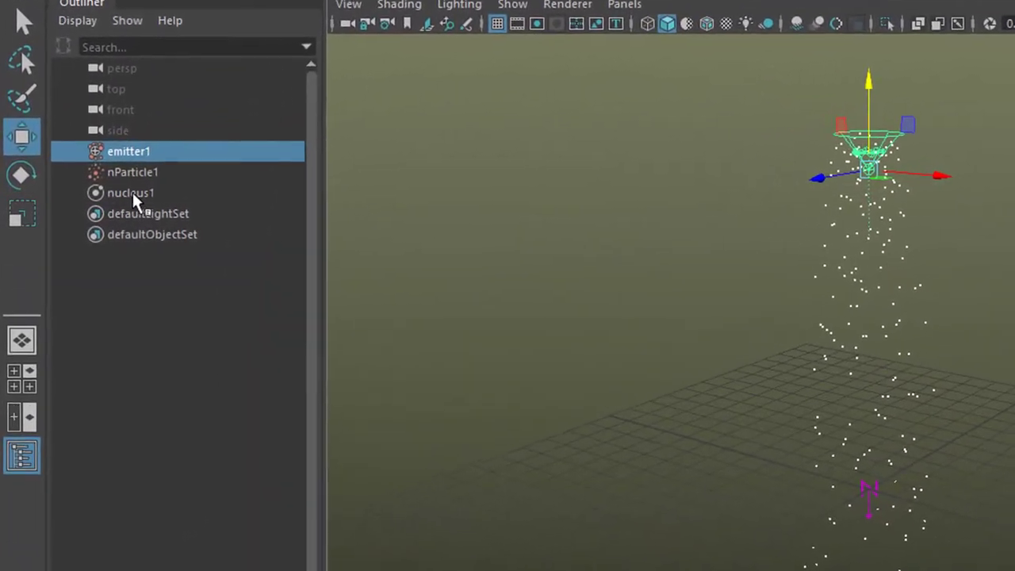
Set nucleus1 Gravity to 4 instead of 9.8.
{"action": "left_click", "coordinate": [109, 193]}
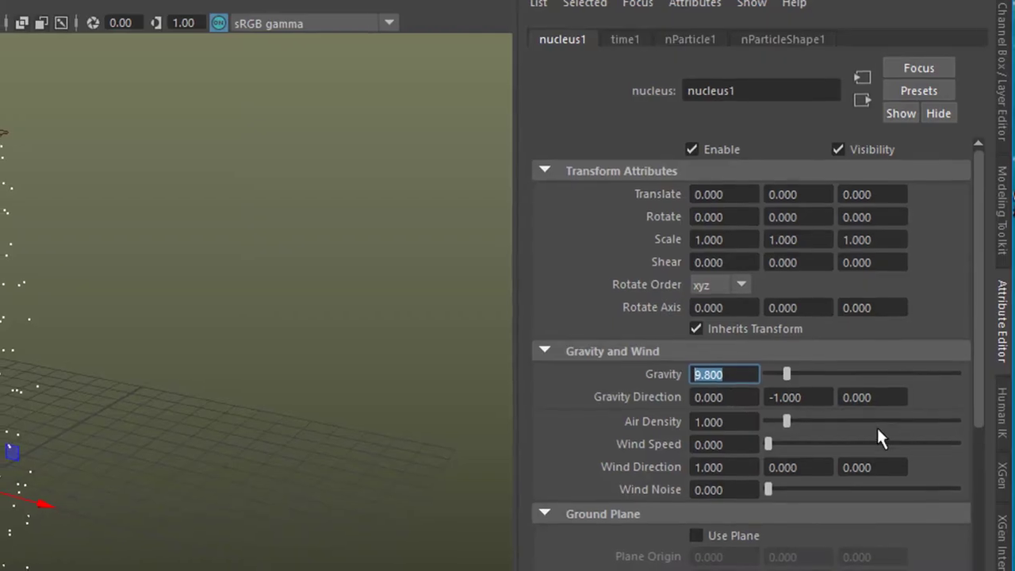
{"action": "type", "text": "4"}
{"action": "key", "text": "Return"}
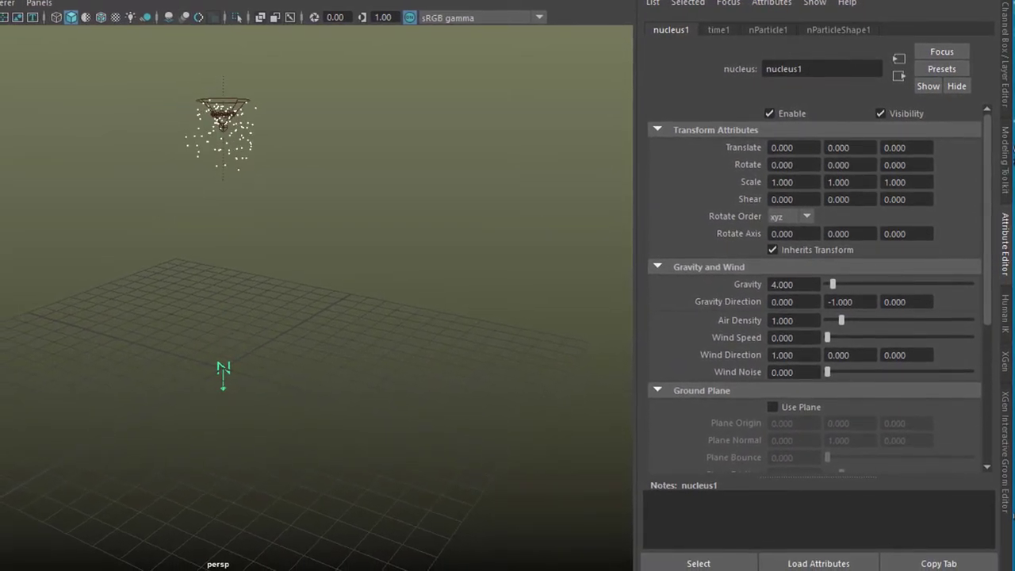
{"action": "key", "text": "w"}
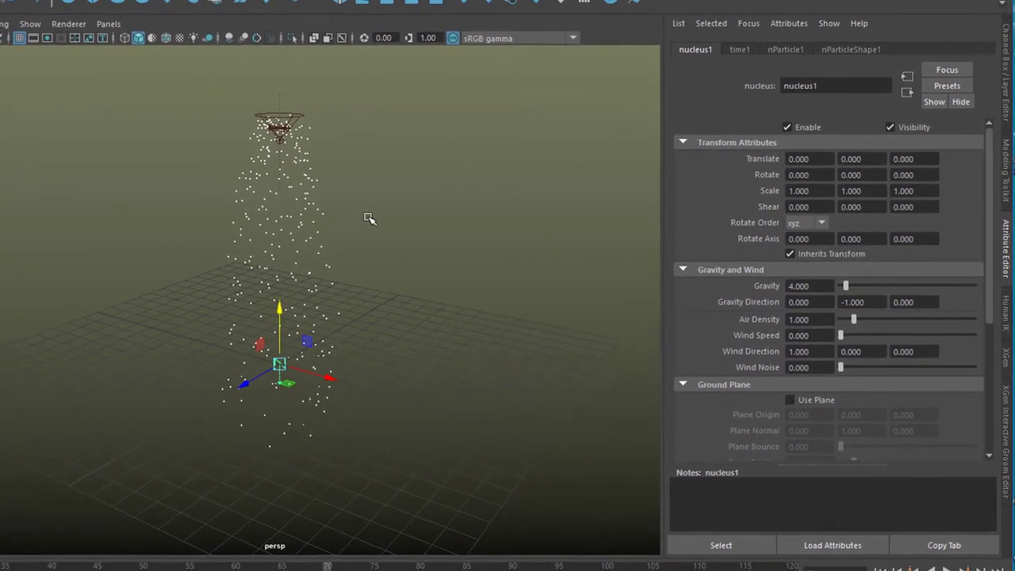
Set nParticleShape1's Lifespan Mode to Constant with a Lifespan of 4.
{"action": "left_click", "coordinate": [318, 230]}
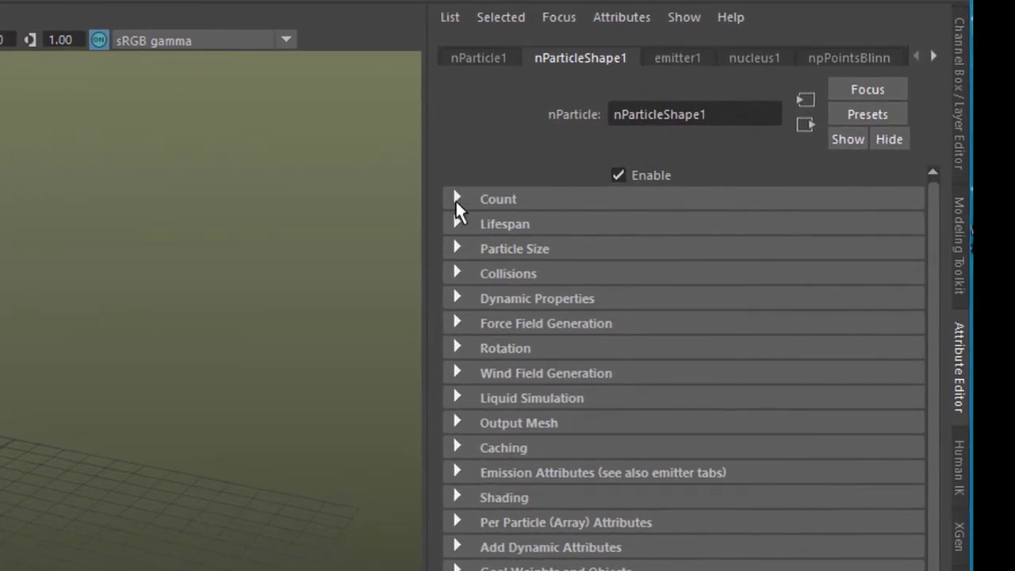
{"action": "left_click", "coordinate": [457, 220]}
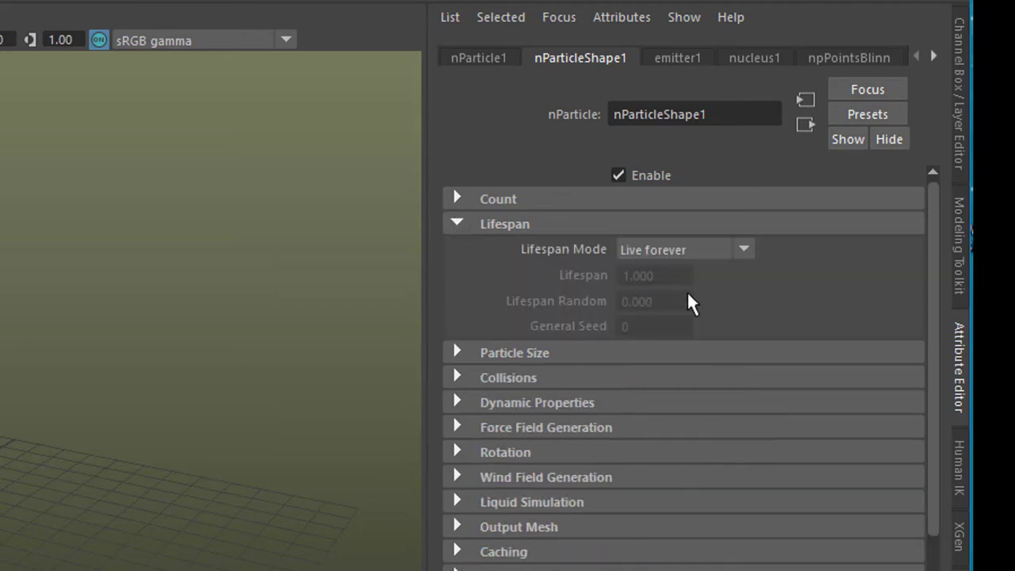
{"action": "left_click", "coordinate": [740, 250]}
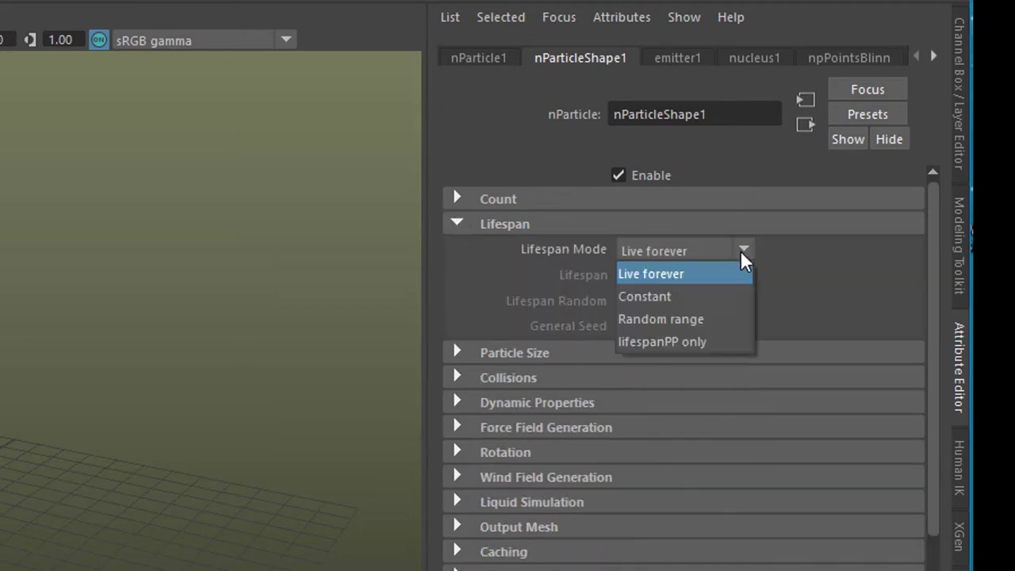
{"action": "left_click", "coordinate": [682, 295]}
{"action": "left_click", "coordinate": [674, 275]}
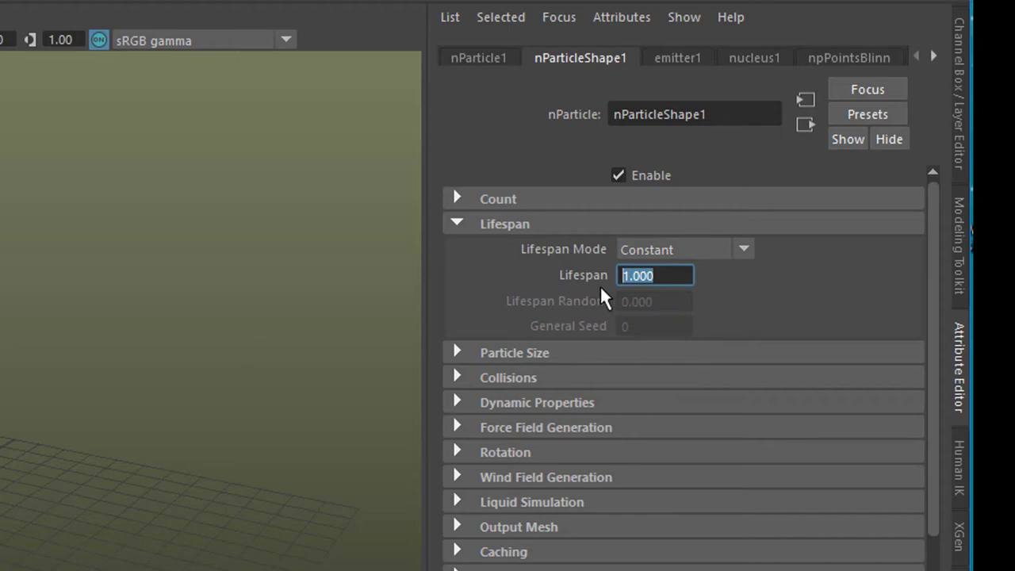
{"action": "type", "text": "4"}
{"action": "key", "text": "Return"}
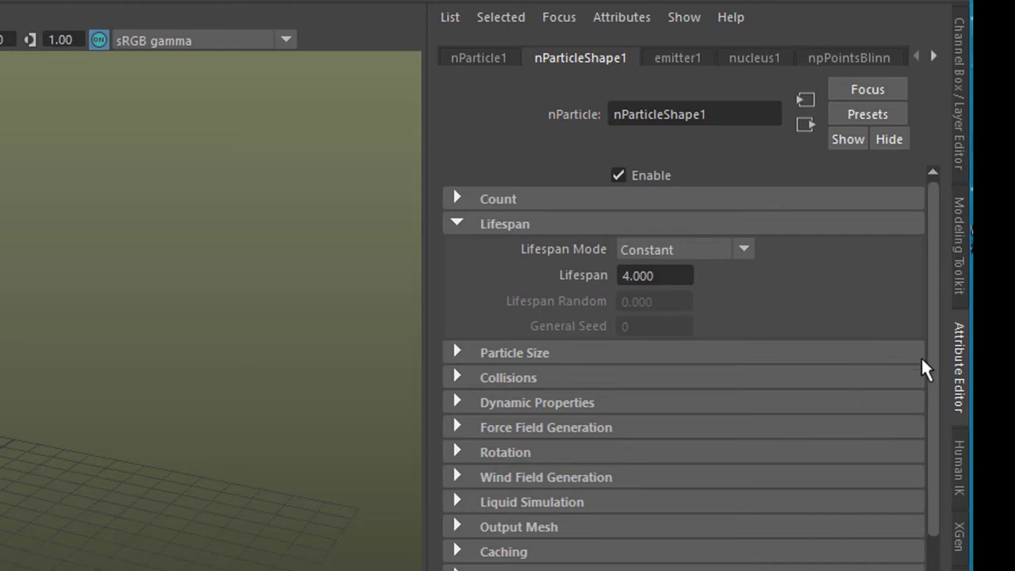
{"action": "left_click", "coordinate": [456, 225]}
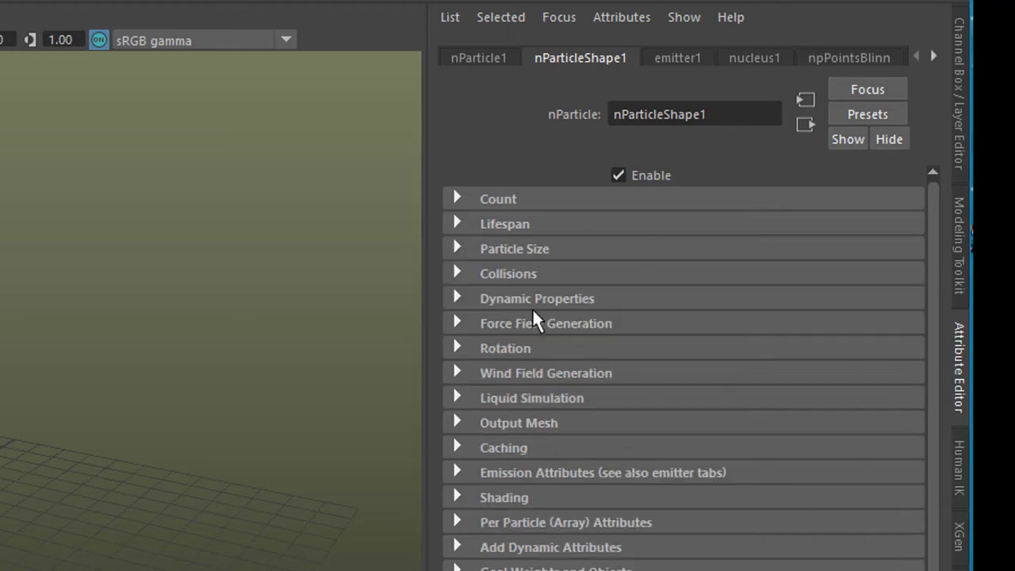
Try the Streak particle render type with Tail Size 3.333.
{"action": "left_click", "coordinate": [457, 249]}
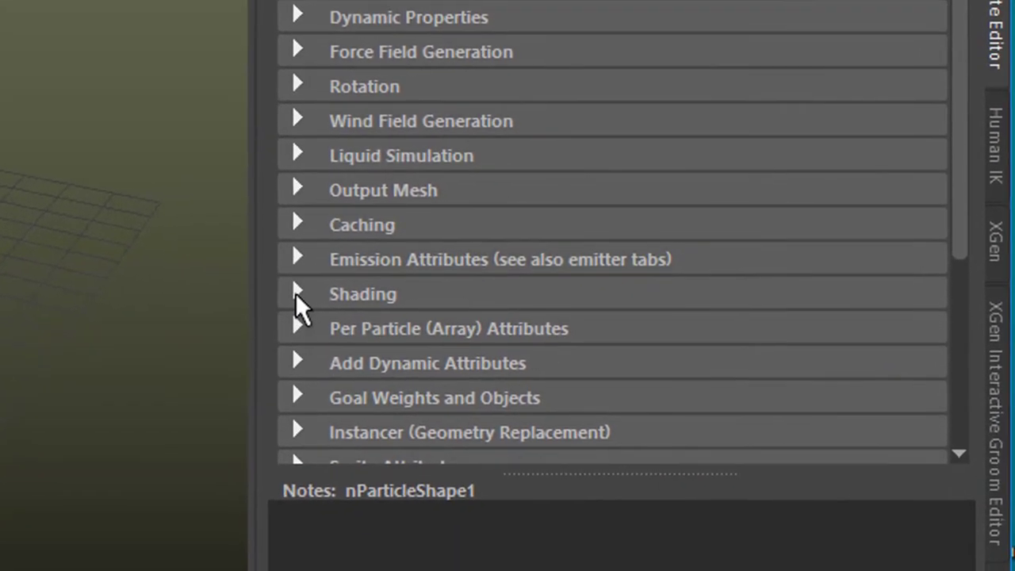
{"action": "left_click", "coordinate": [296, 294]}
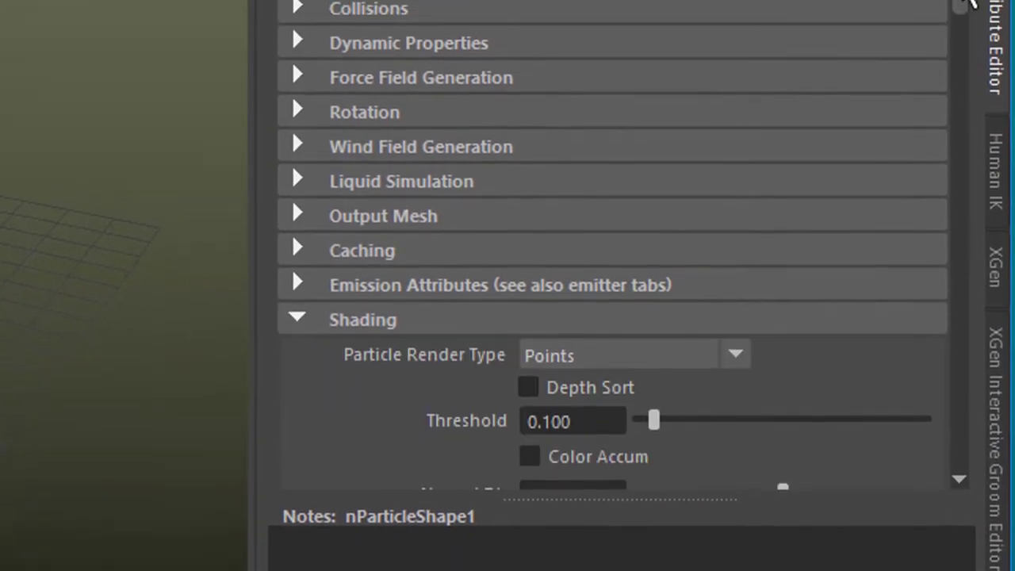
{"action": "scroll", "coordinate": [962, 71], "scroll_direction": "down", "scroll_amount": 10}
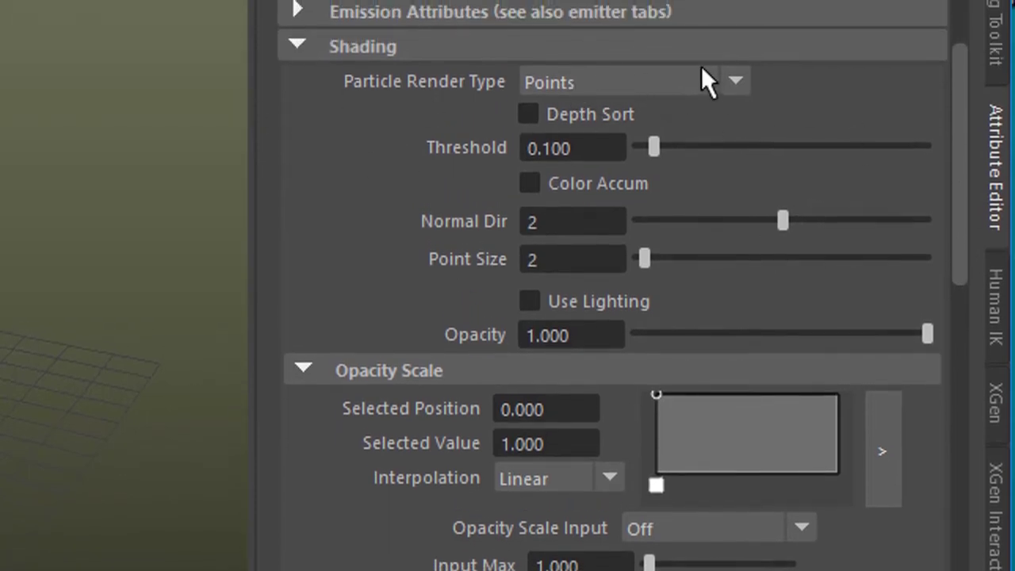
{"action": "left_click", "coordinate": [735, 83]}
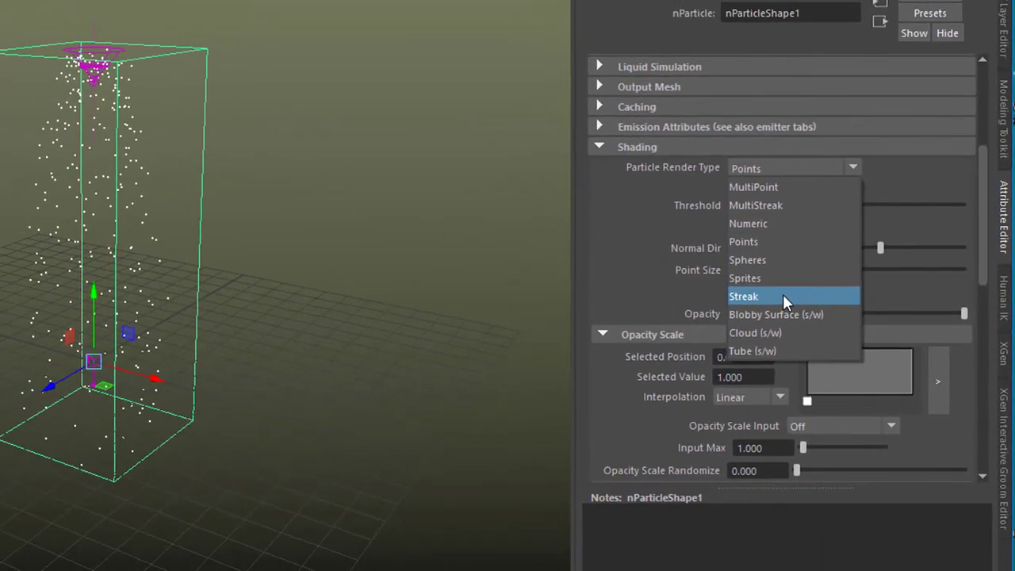
{"action": "left_click", "coordinate": [783, 296]}
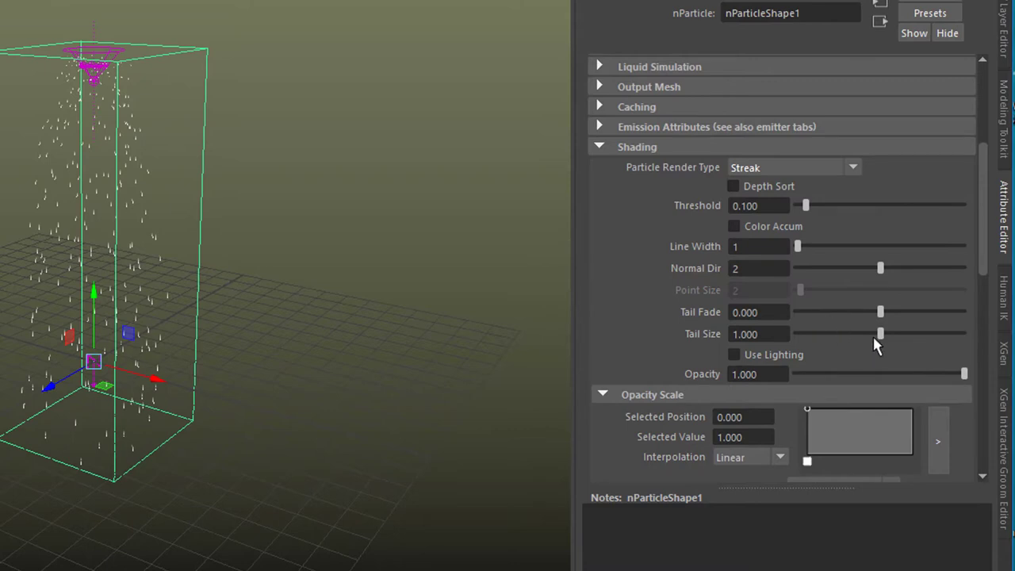
{"action": "left_click_drag", "start_coordinate": [881, 334], "coordinate": [881, 334]}
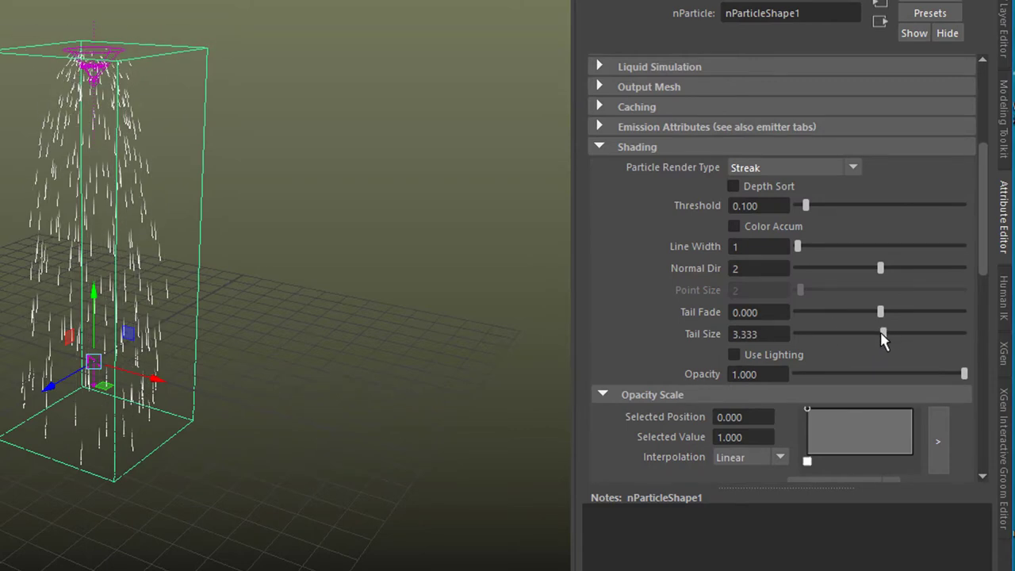
Switch the Particle Render Type to Spheres and check the particle Radius.
{"action": "left_click", "coordinate": [854, 166]}
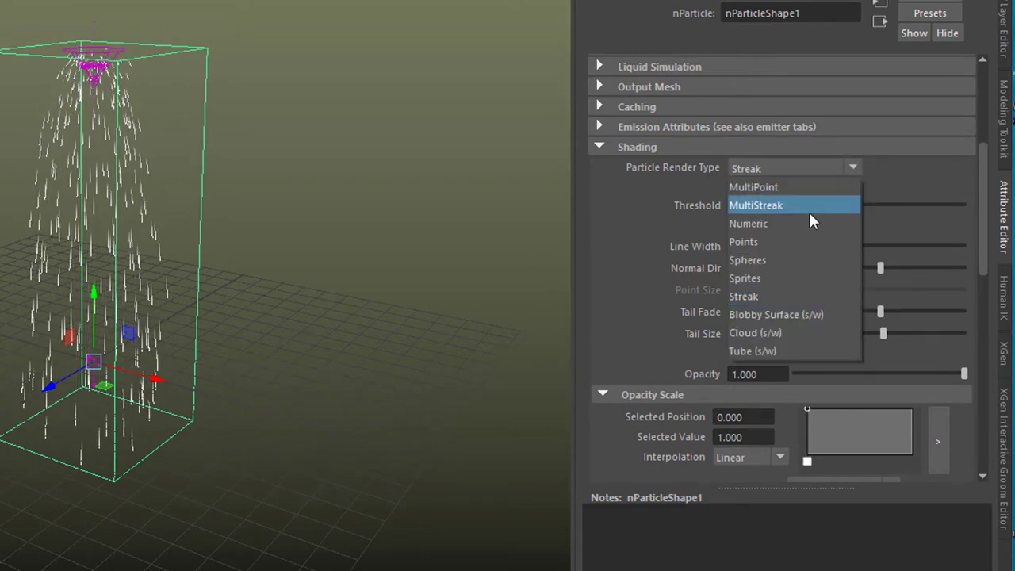
{"action": "left_click", "coordinate": [787, 268]}
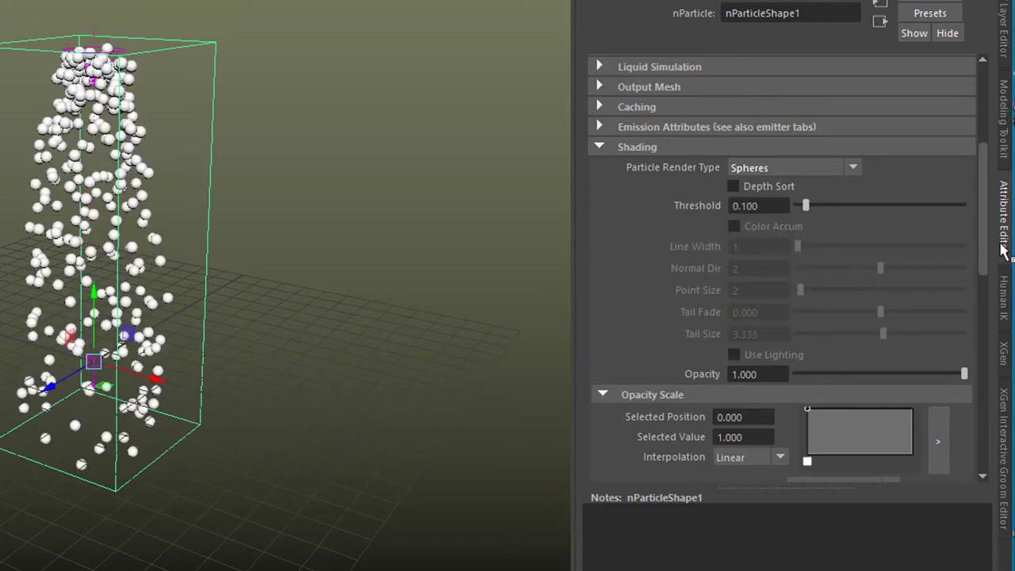
{"action": "left_click_drag", "start_coordinate": [986, 242], "coordinate": [987, 121]}
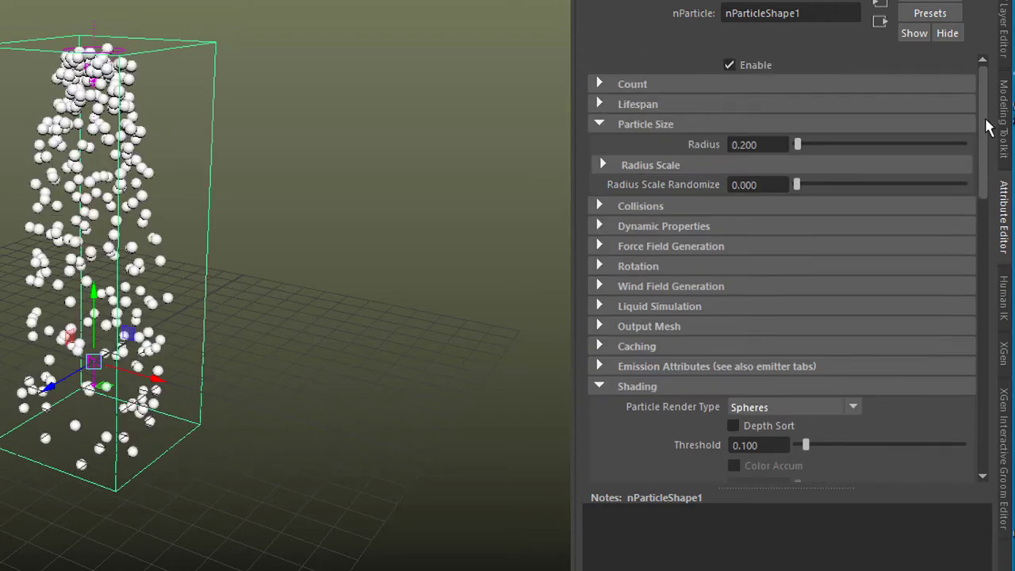
{"action": "left_click", "coordinate": [760, 147]}
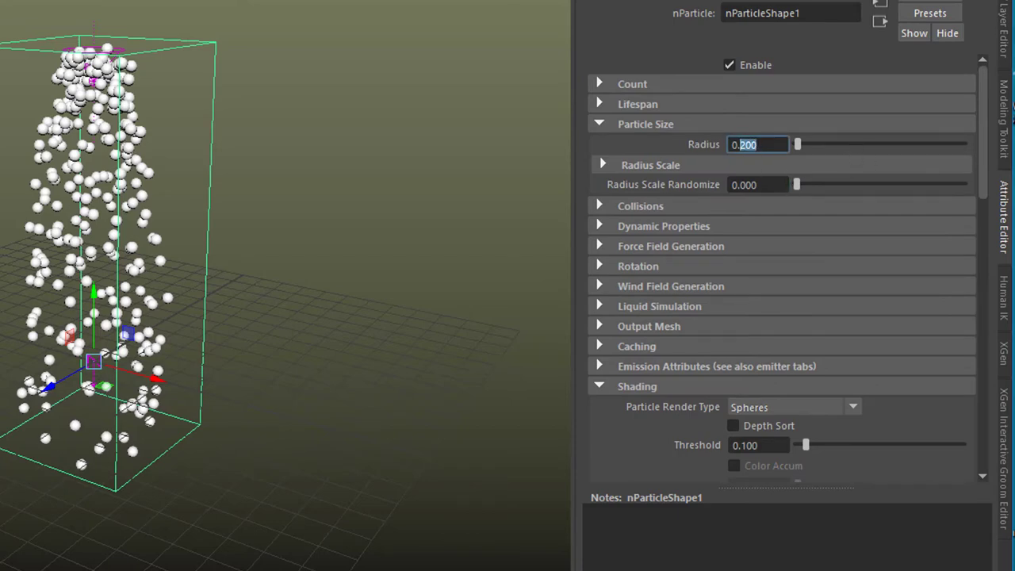
{"action": "left_click_drag", "start_coordinate": [987, 208], "coordinate": [988, 329]}
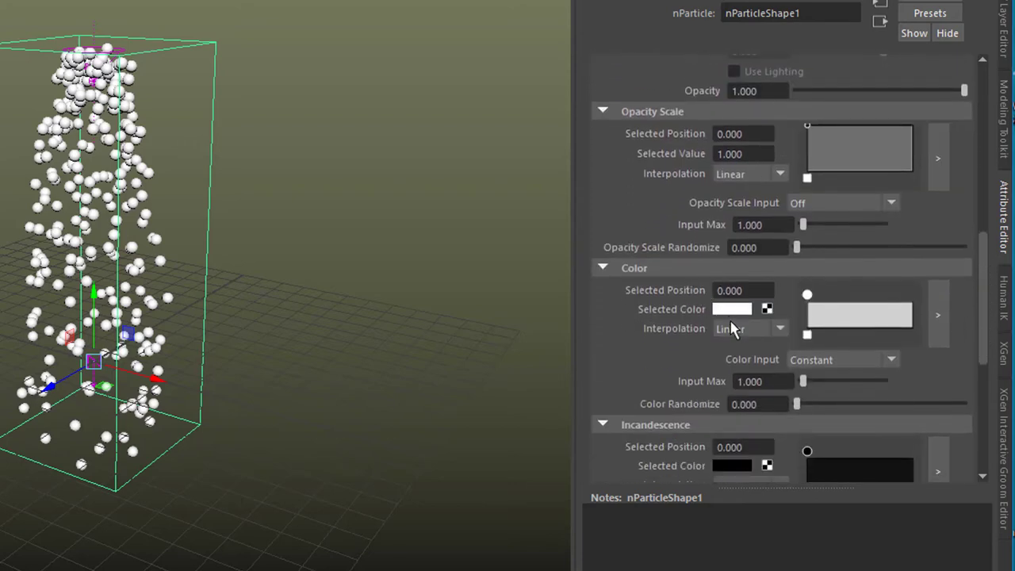
Pick a saturated magenta as the nParticle Selected Color.
{"action": "left_click", "coordinate": [731, 311]}
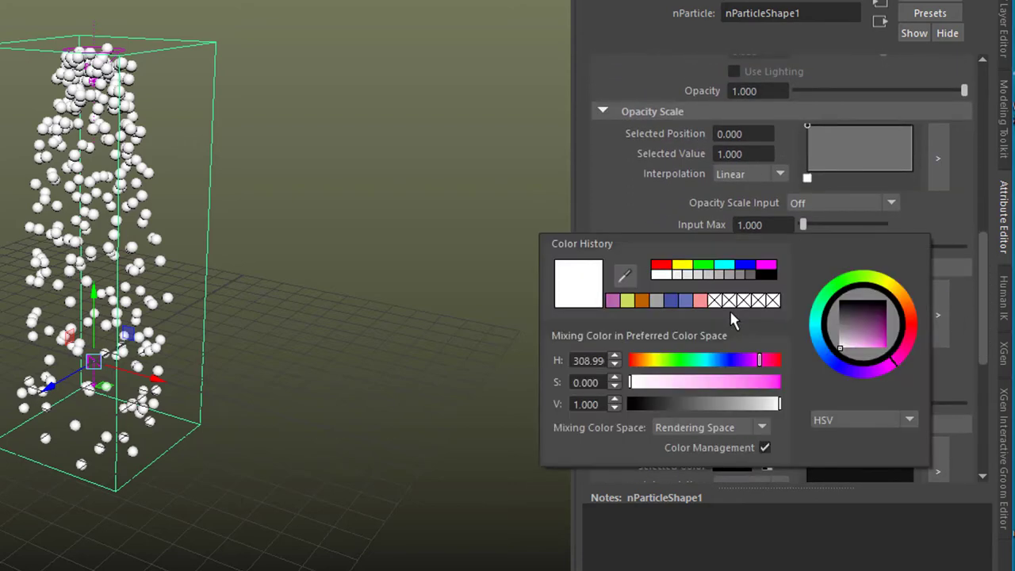
{"action": "mouse_move", "coordinate": [850, 335]}
{"action": "left_mouse_down"}
{"action": "mouse_move", "coordinate": [885, 339]}
{"action": "mouse_move", "coordinate": [854, 345]}
{"action": "left_mouse_up"}
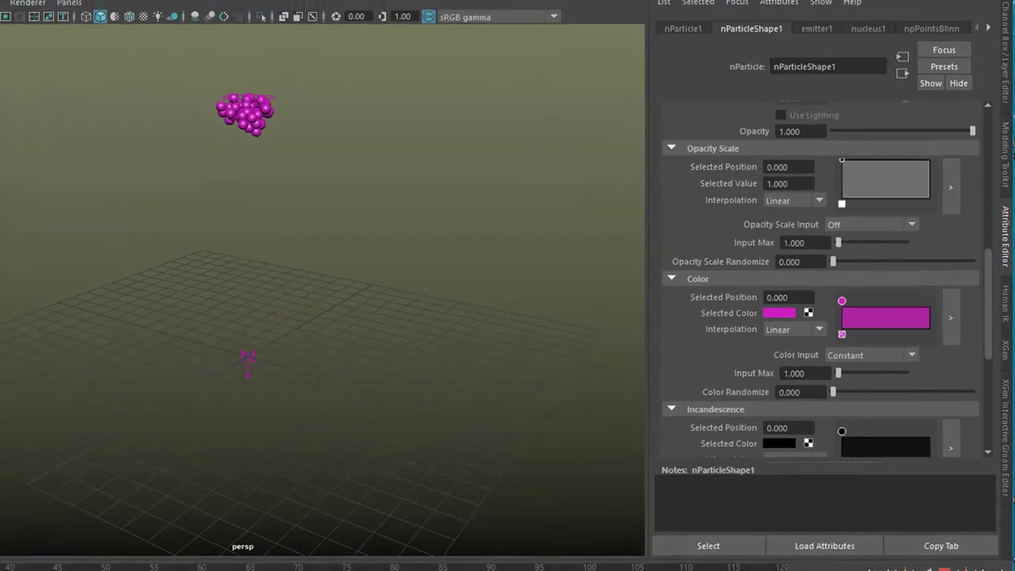
Set the playback end to frame 1000, replay from the start, then jump near the end.
{"action": "left_click", "coordinate": [947, 565]}
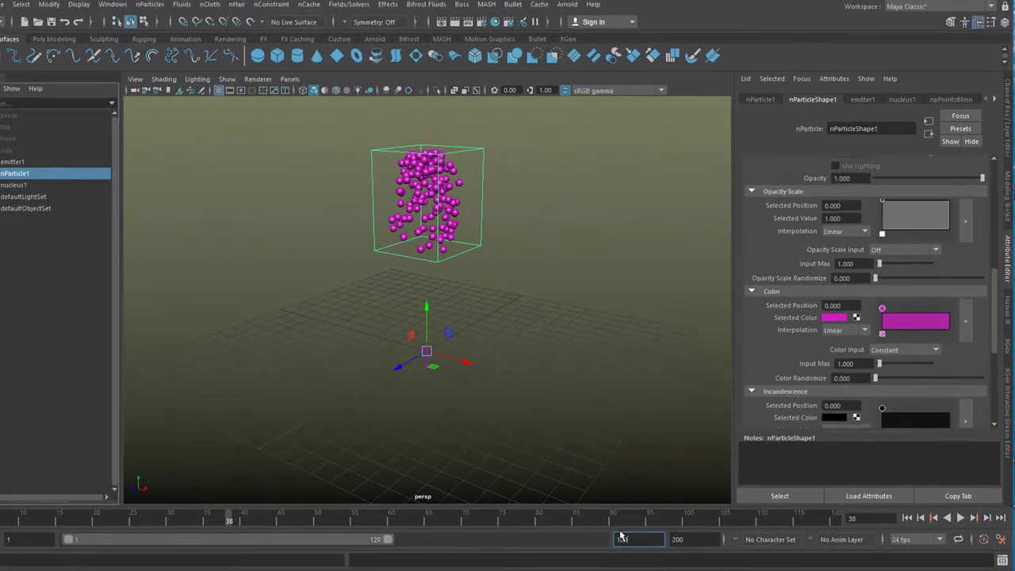
{"action": "key", "text": "Return"}
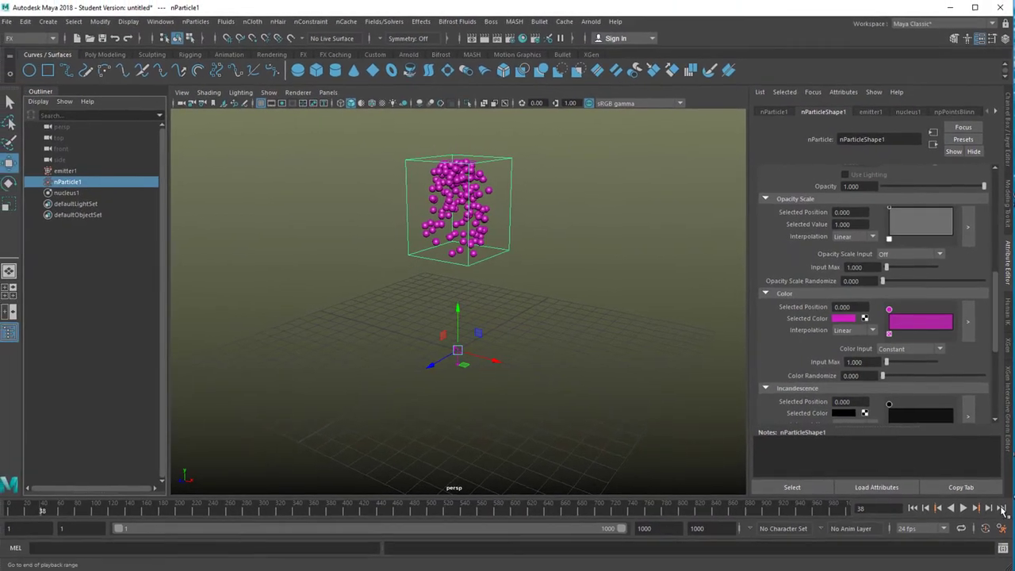
{"action": "left_click", "coordinate": [925, 508]}
{"action": "left_click", "coordinate": [963, 508]}
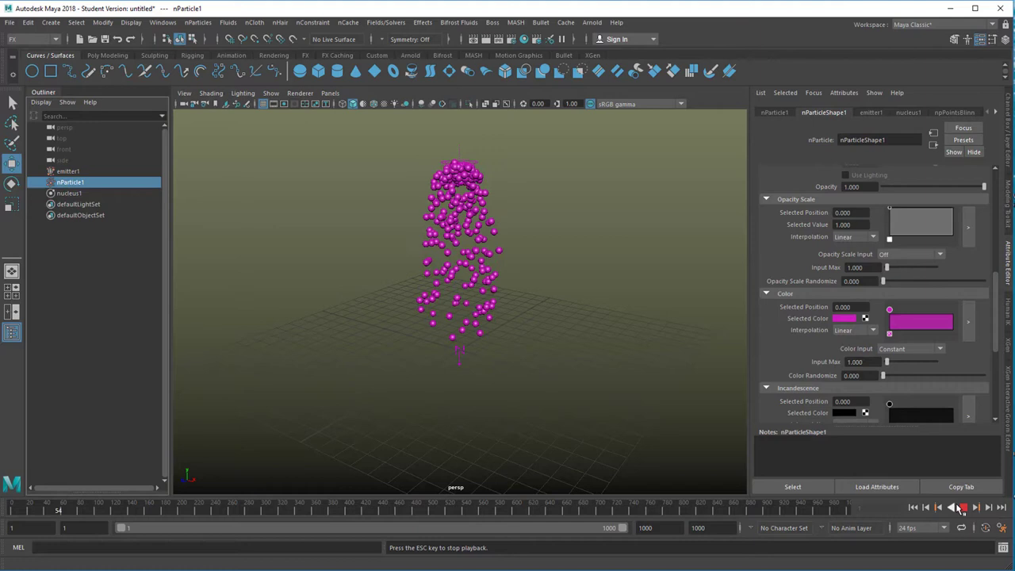
{"action": "left_click", "coordinate": [961, 508]}
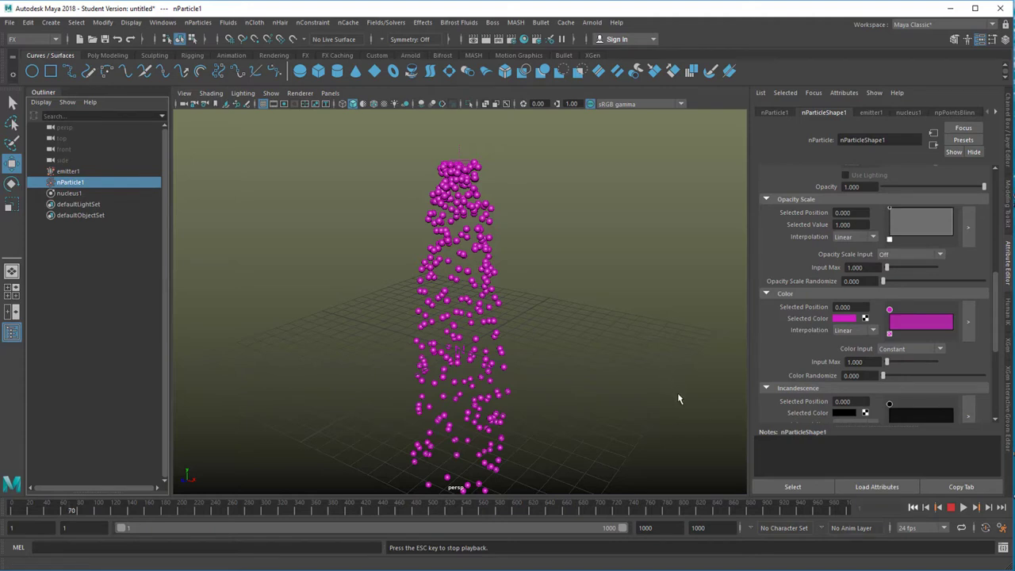
{"action": "left_click", "coordinate": [846, 508]}
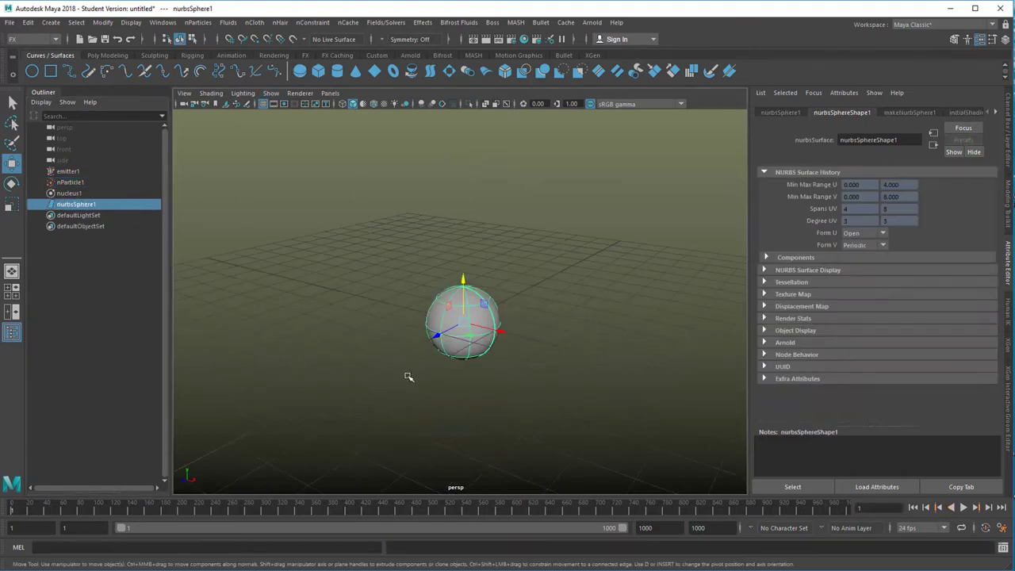
Set the new NURBS sphere's makeNurbSphere1 Start Sweep to 180, leaving a half sphere.
{"action": "scroll", "coordinate": [554, 377], "scroll_direction": "up", "scroll_amount": 3}
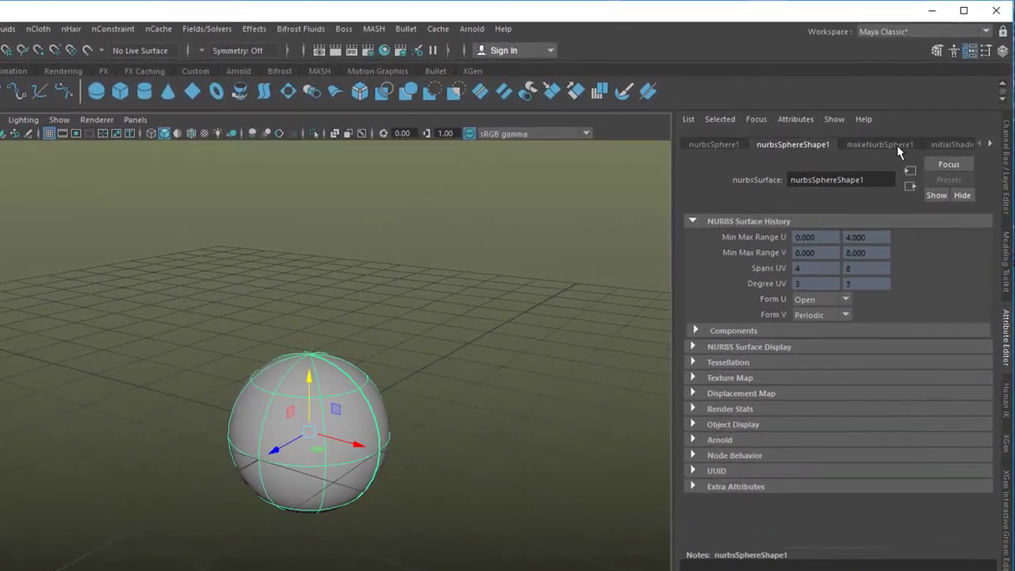
{"action": "left_click", "coordinate": [895, 147]}
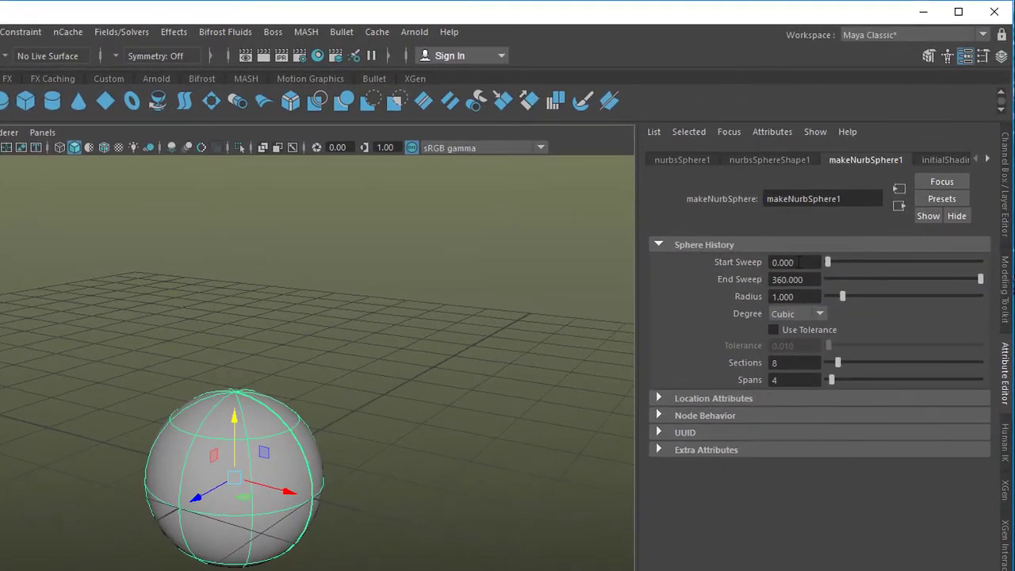
{"action": "left_click_drag", "start_coordinate": [831, 267], "coordinate": [903, 270]}
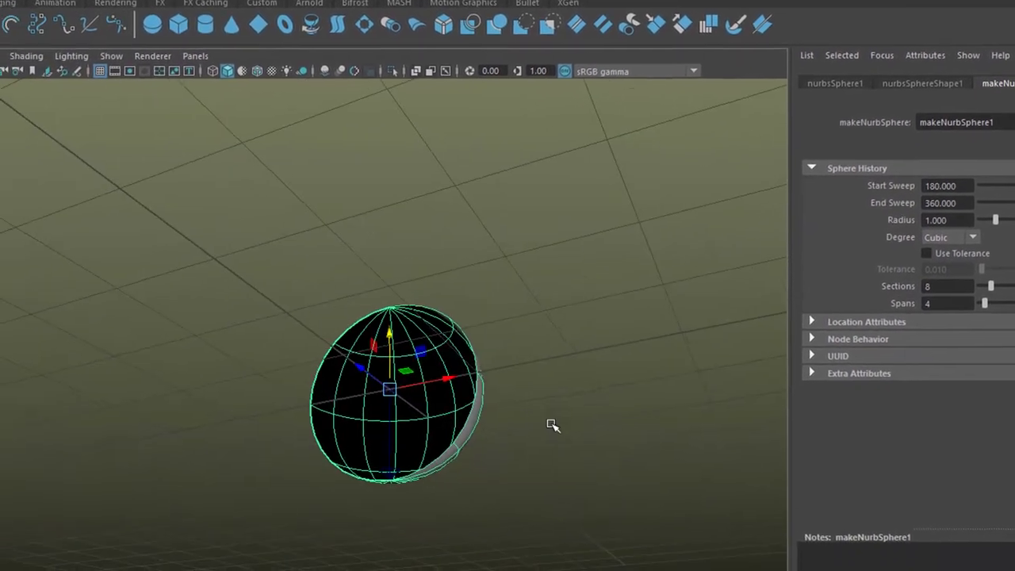
Rotate the half sphere so its open side faces up.
{"action": "key", "text": "r"}
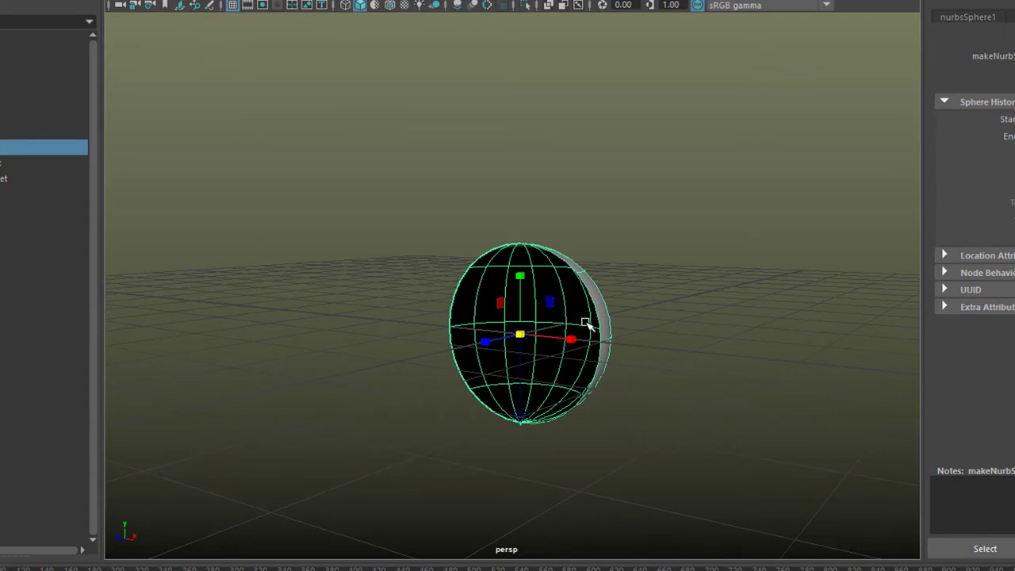
{"action": "key", "text": "e"}
{"action": "left_click_drag", "start_coordinate": [492, 310], "coordinate": [487, 339]}
Scale the half sphere to about twice its width as a shallow dish.
{"action": "key", "text": "r"}
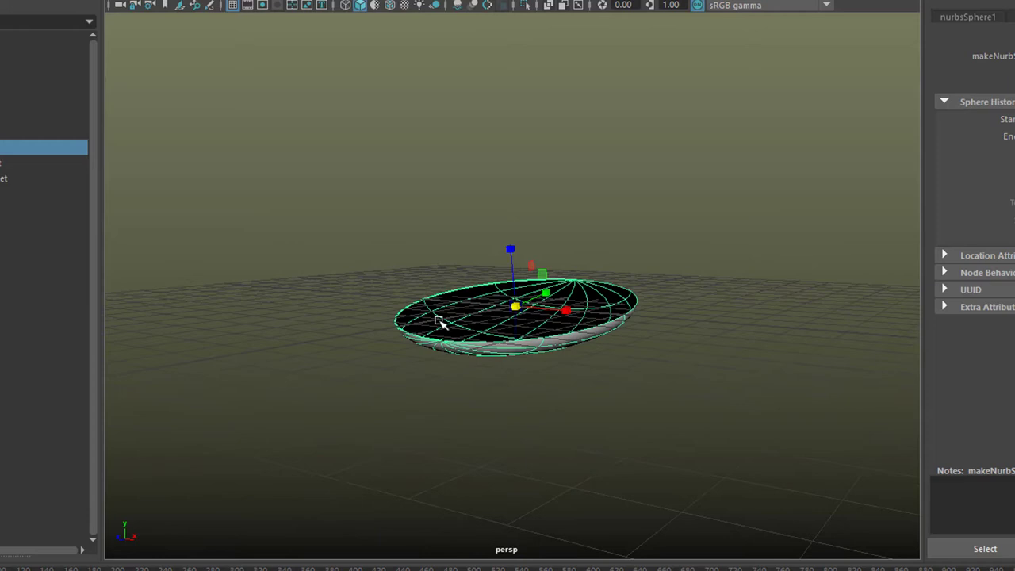
{"action": "left_click_drag", "start_coordinate": [439, 321], "coordinate": [512, 42], "text": "alt"}
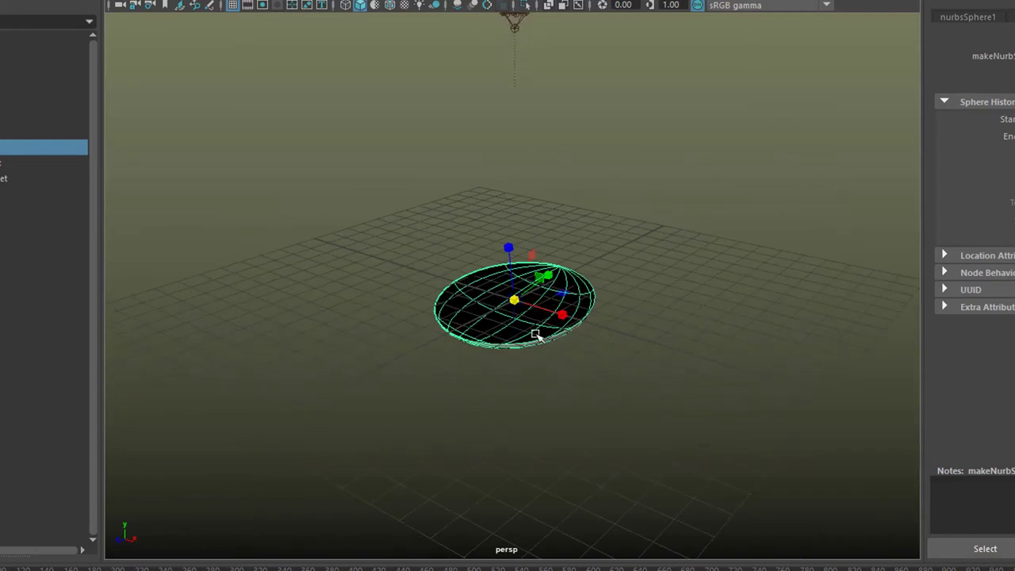
{"action": "left_click_drag", "start_coordinate": [515, 301], "coordinate": [570, 330]}
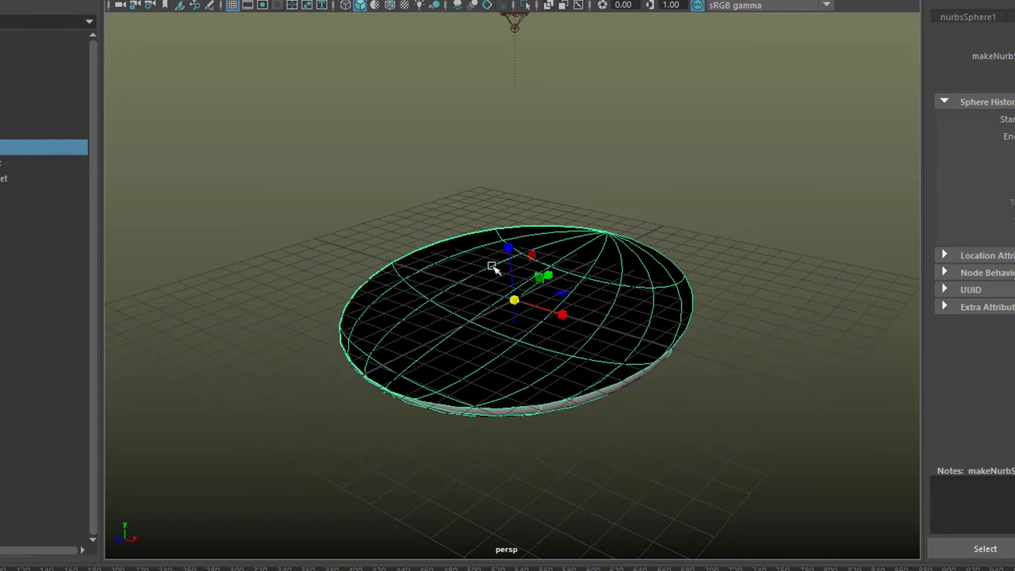
{"action": "mouse_move", "coordinate": [694, 396]}
{"action": "left_mouse_down", "text": "alt"}
{"action": "mouse_move", "coordinate": [696, 381]}
{"action": "mouse_move", "coordinate": [692, 390]}
{"action": "mouse_move", "coordinate": [651, 376]}
{"action": "mouse_move", "coordinate": [689, 408]}
{"action": "left_mouse_up", "text": "alt"}
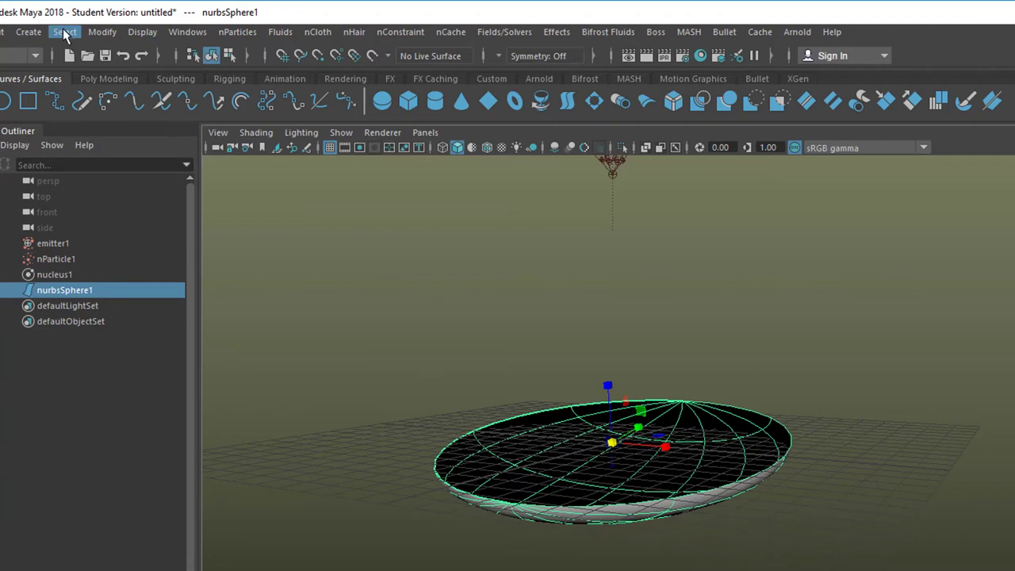
Convert the NURBS dish to a Quads polygon mesh with NURBS to Polygons.
{"action": "left_click", "coordinate": [101, 32]}
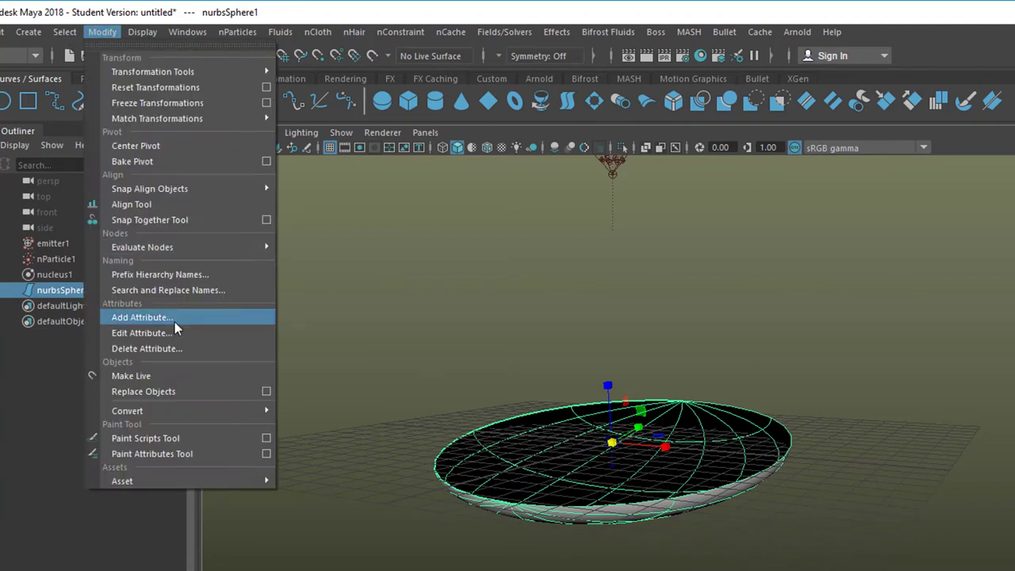
{"action": "mouse_move", "coordinate": [191, 411]}
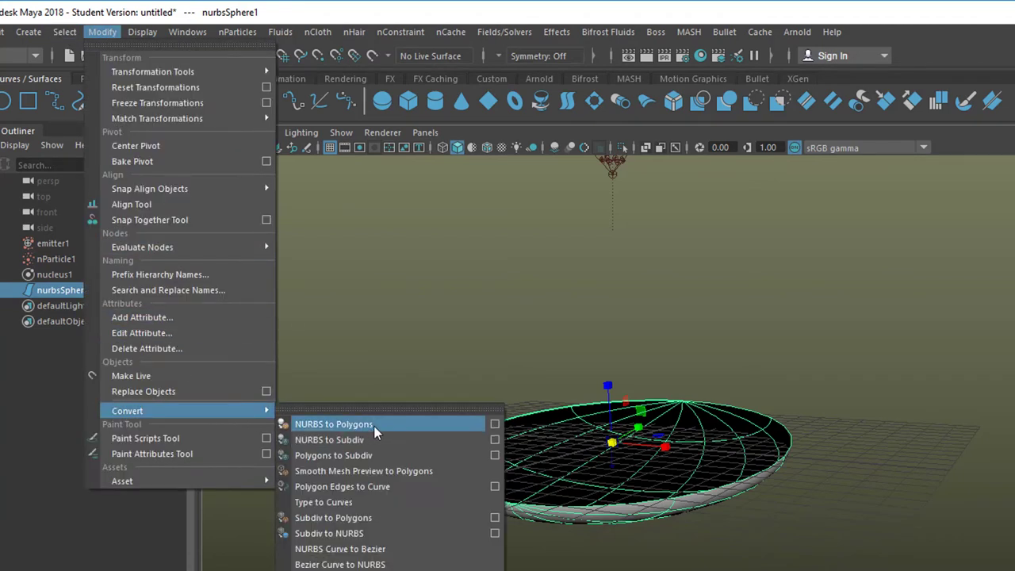
{"action": "left_click", "coordinate": [495, 424]}
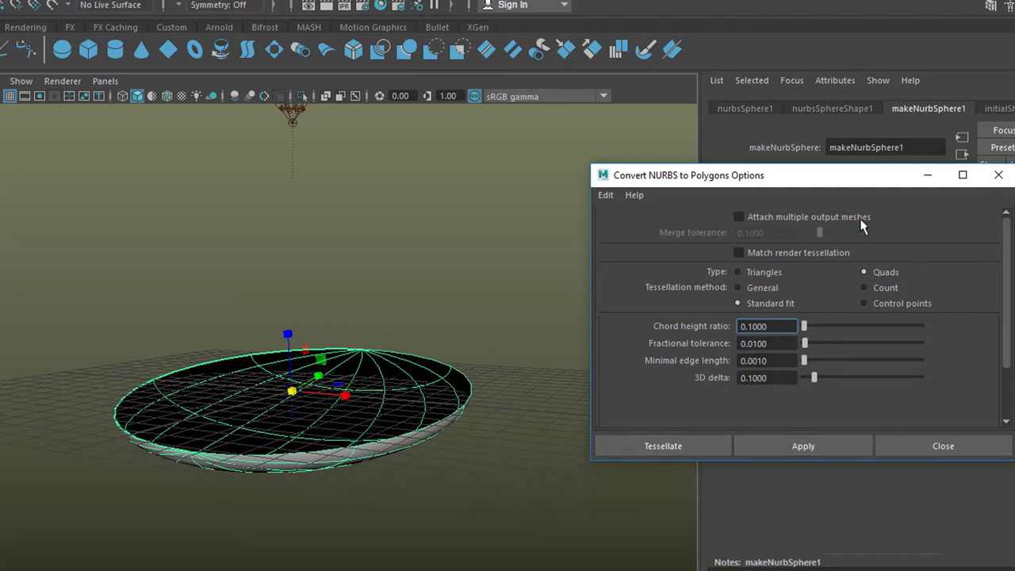
{"action": "left_click", "coordinate": [865, 273]}
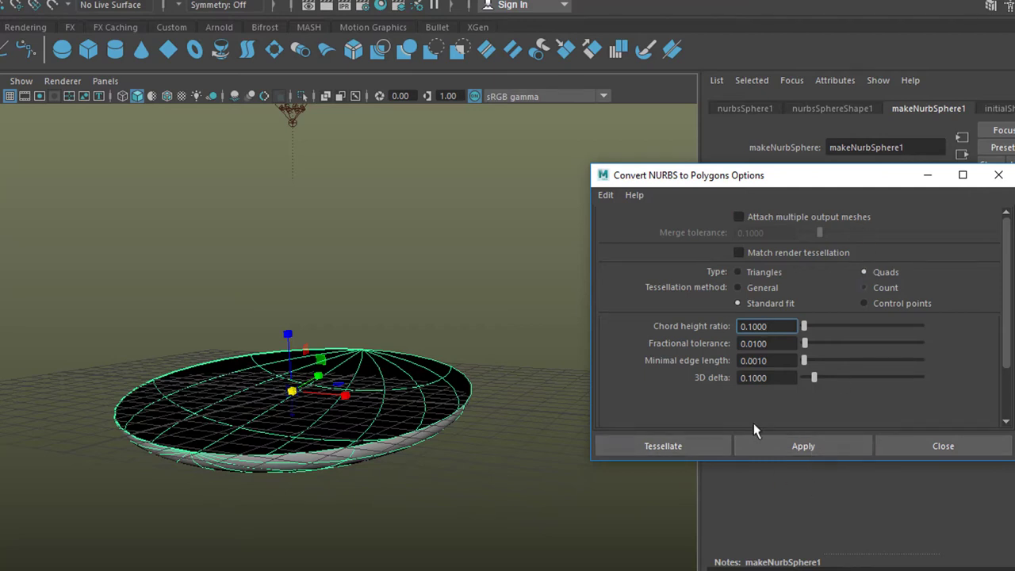
{"action": "left_click", "coordinate": [816, 446]}
{"action": "left_click", "coordinate": [998, 175]}
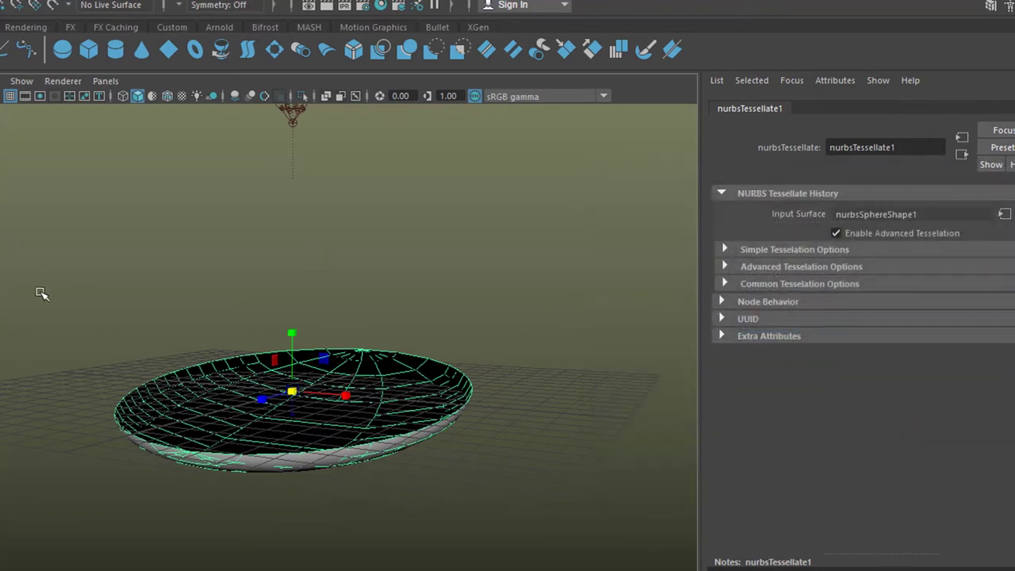
Select the converted polygon dish and frame it with the emitter above.
{"action": "key", "text": "ctrl+z"}
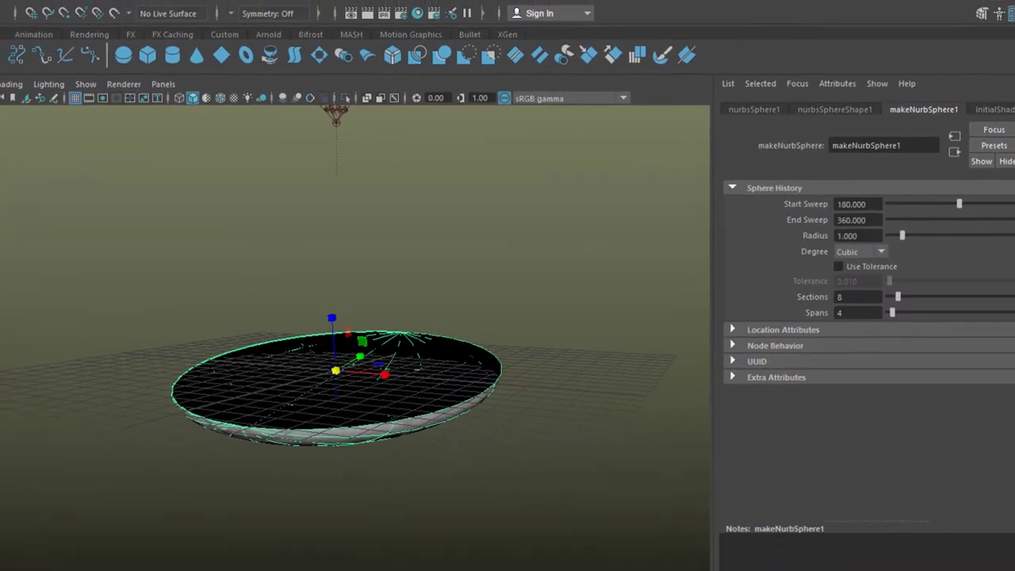
{"action": "left_click", "coordinate": [204, 458]}
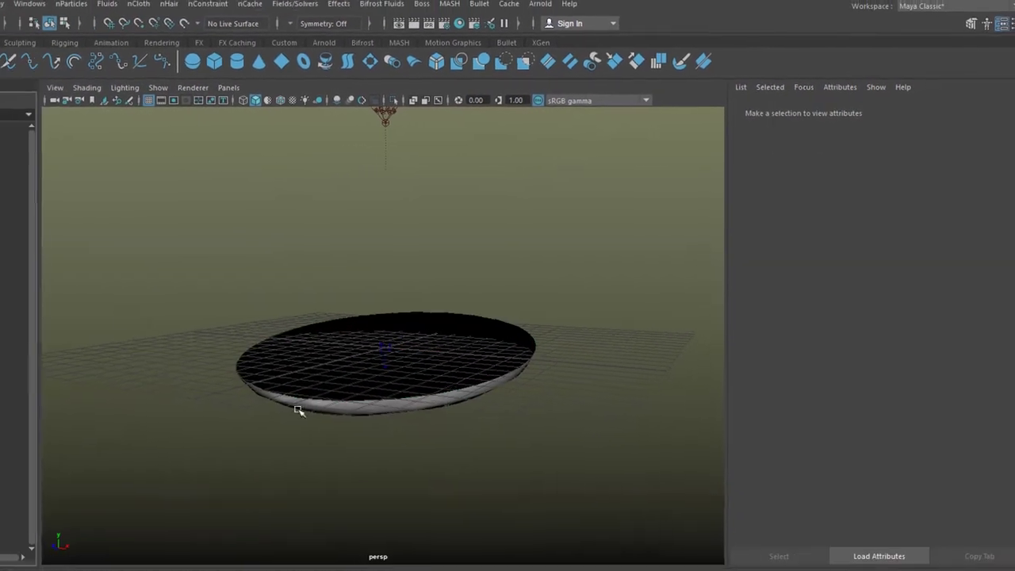
{"action": "left_click", "coordinate": [414, 365]}
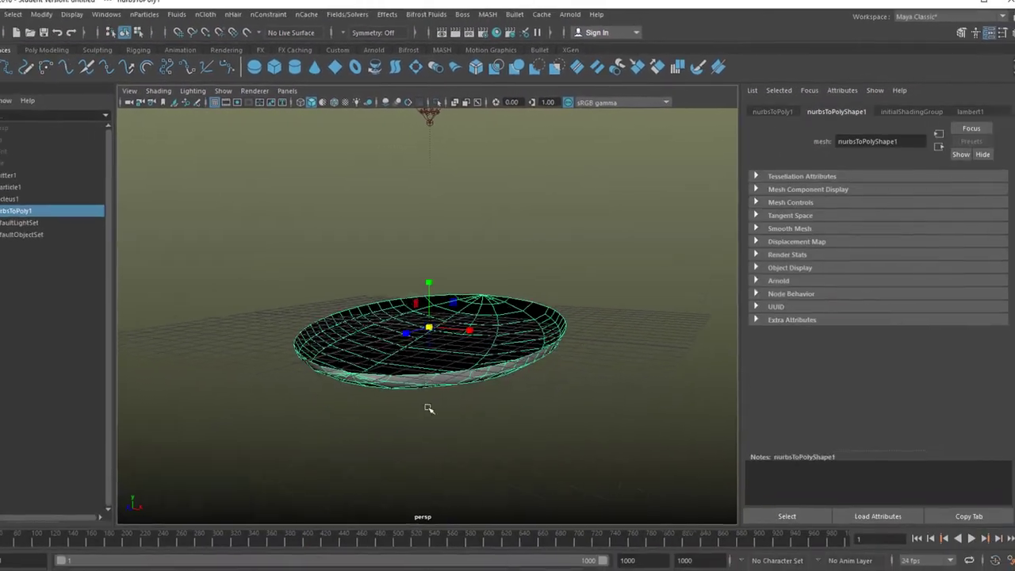
{"action": "left_click_drag", "start_coordinate": [375, 433], "coordinate": [392, 470], "text": "alt"}
{"action": "left_click_drag", "start_coordinate": [460, 410], "coordinate": [560, 351], "text": "alt"}
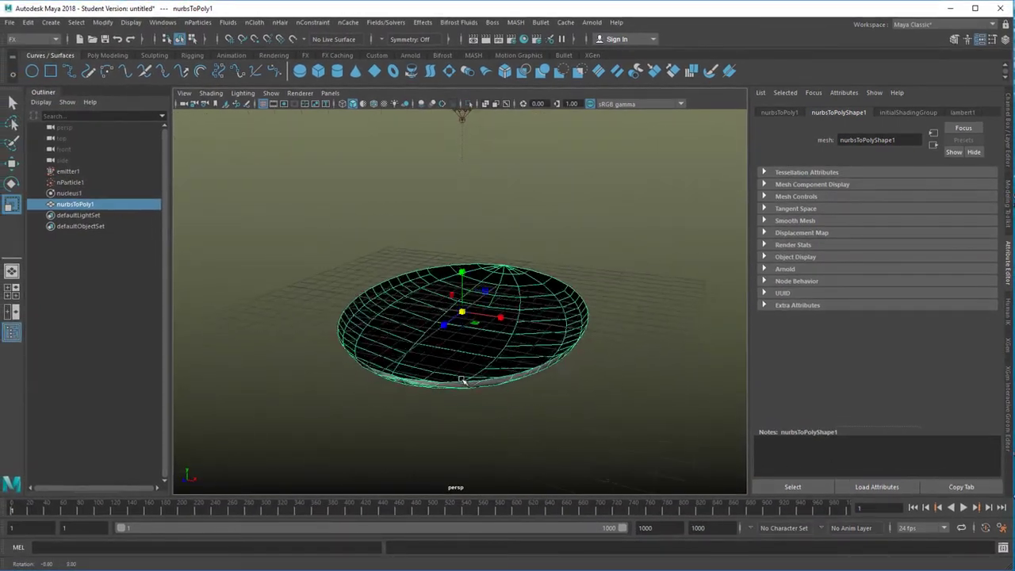
{"action": "right_click_drag", "start_coordinate": [560, 352], "coordinate": [417, 357], "text": "alt"}
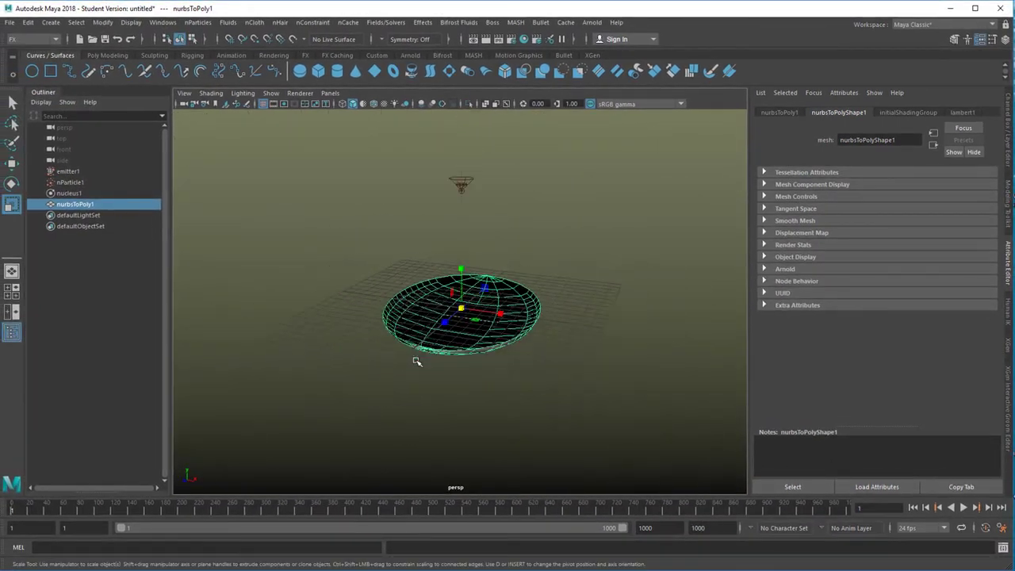
{"action": "left_click_drag", "start_coordinate": [418, 357], "coordinate": [388, 363], "text": "alt"}
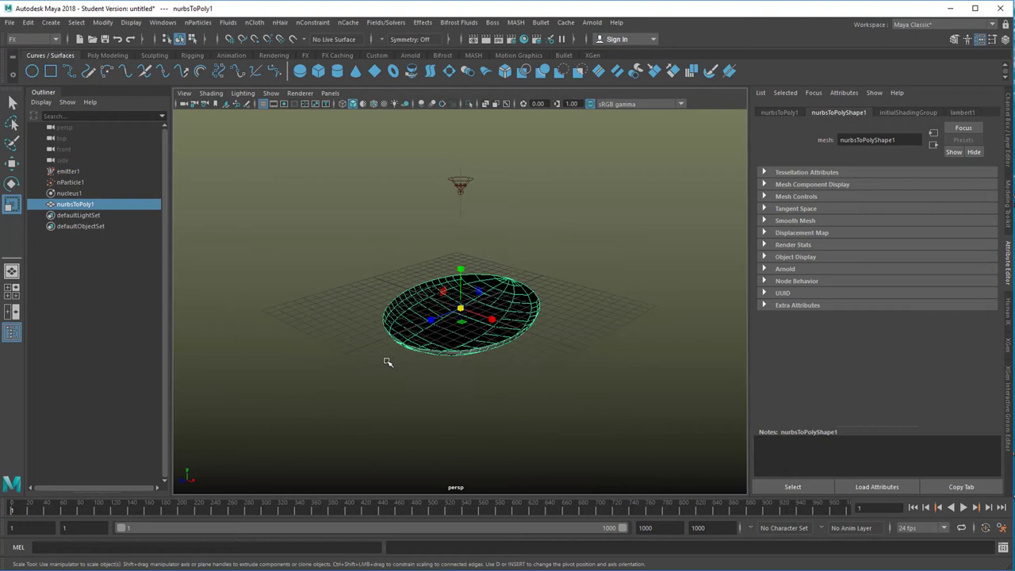
Play the particles through the dish to frame 98, rewind to frame 1, then open the nParticles menu.
{"action": "left_click", "coordinate": [963, 508]}
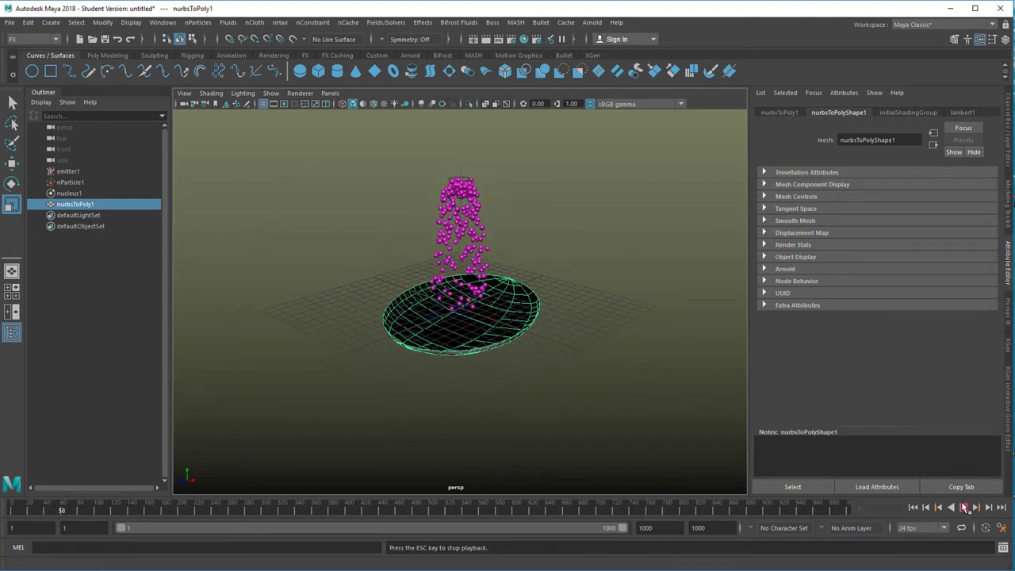
{"action": "left_click", "coordinate": [964, 507]}
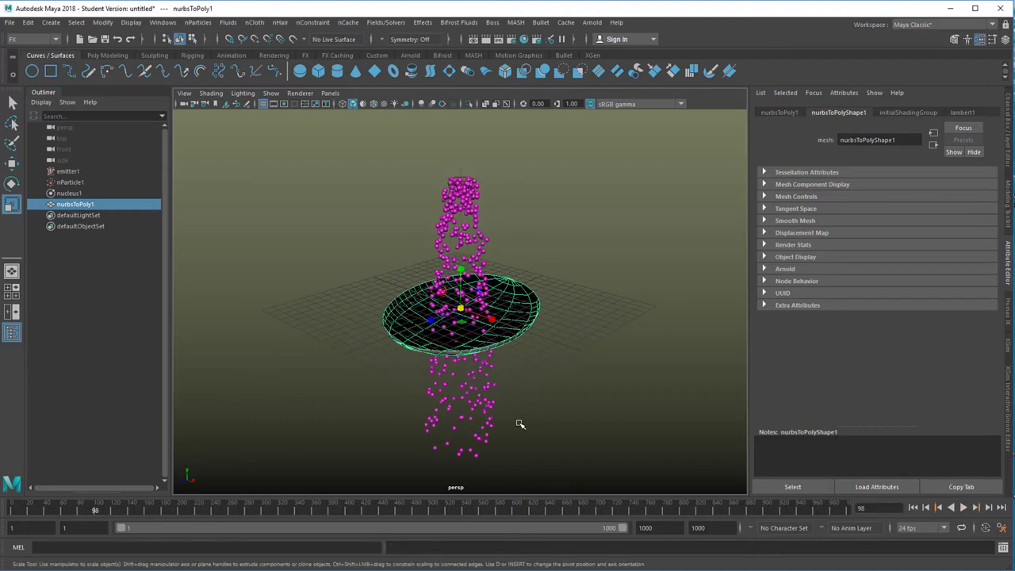
{"action": "left_click", "coordinate": [913, 508]}
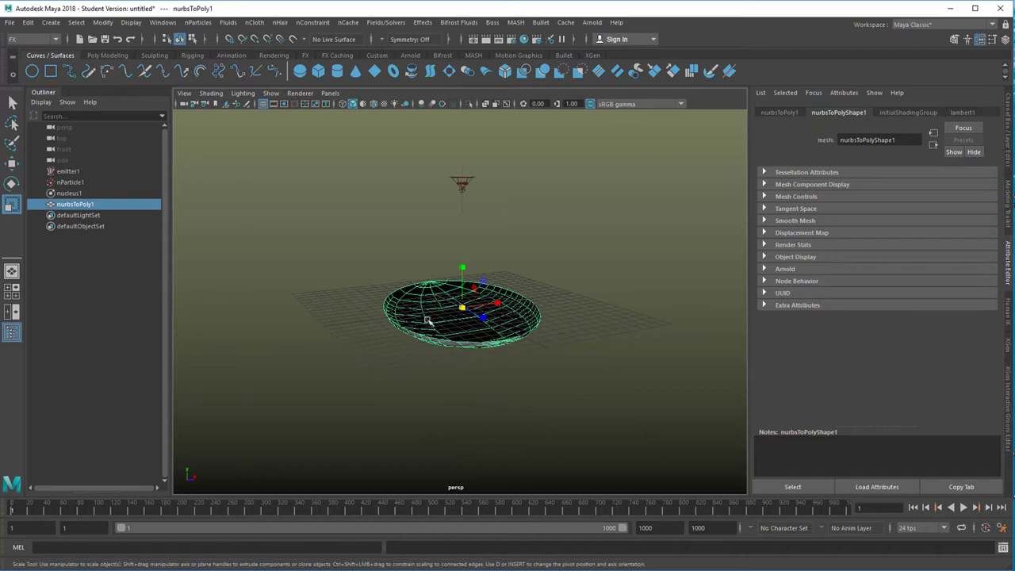
{"action": "left_click", "coordinate": [198, 22]}
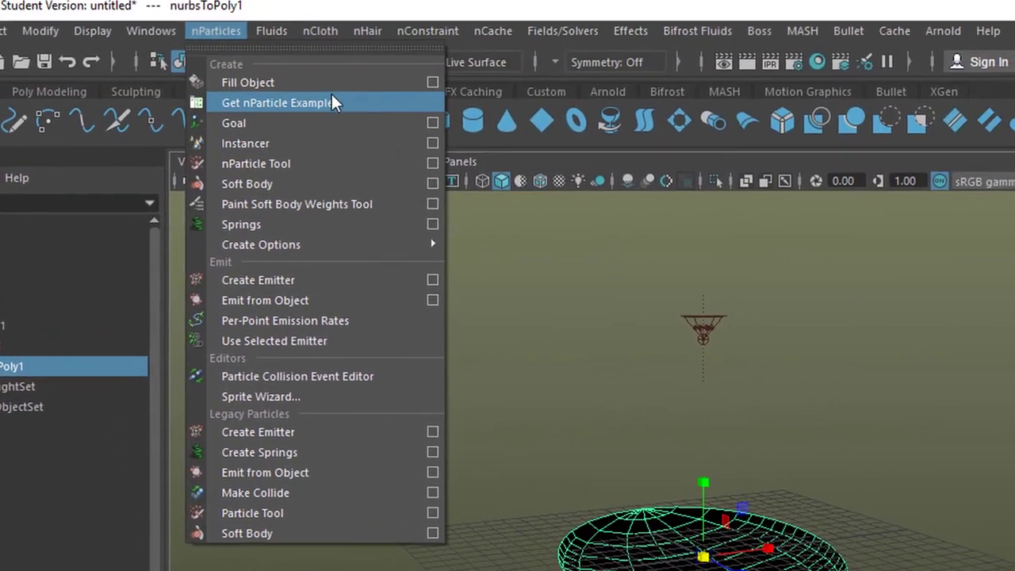
Make the dish an nCloth passive collider (nRigid1) and centre the view on it.
{"action": "mouse_move", "coordinate": [321, 46]}
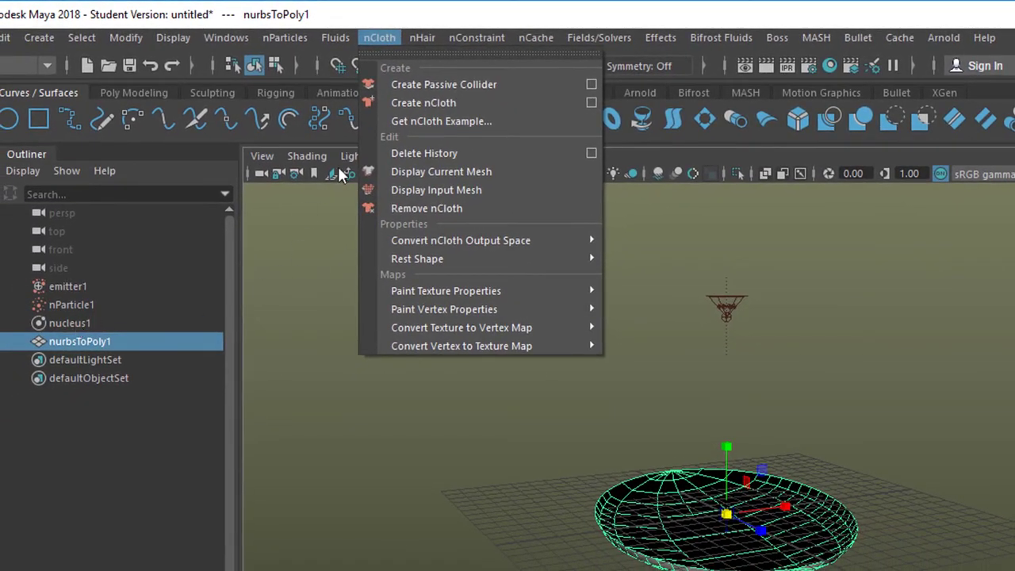
{"action": "left_click", "coordinate": [460, 84]}
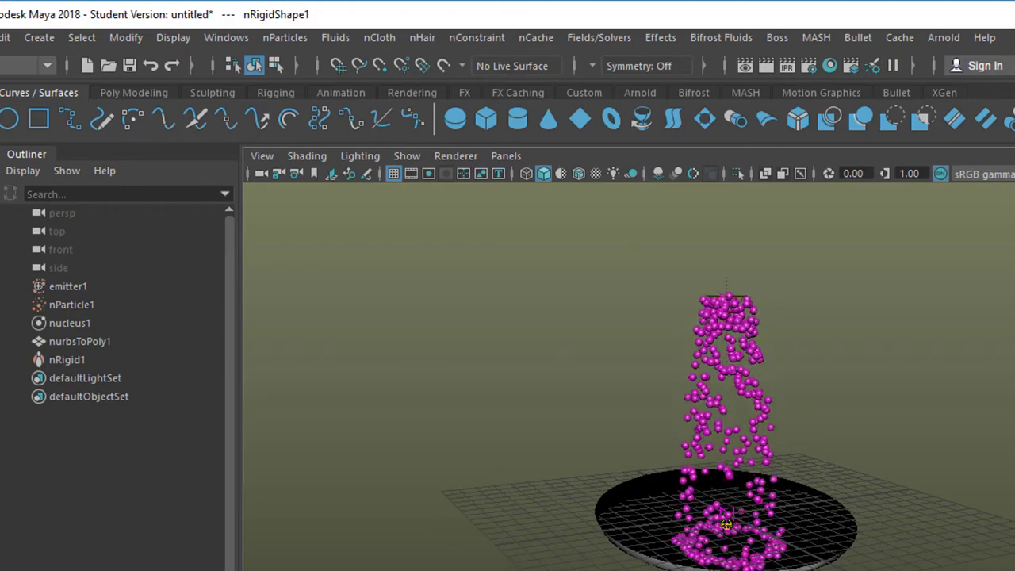
{"action": "scroll", "coordinate": [722, 508], "scroll_direction": "up", "scroll_amount": 5}
{"action": "middle_click_drag", "start_coordinate": [722, 507], "coordinate": [702, 452], "text": "alt"}
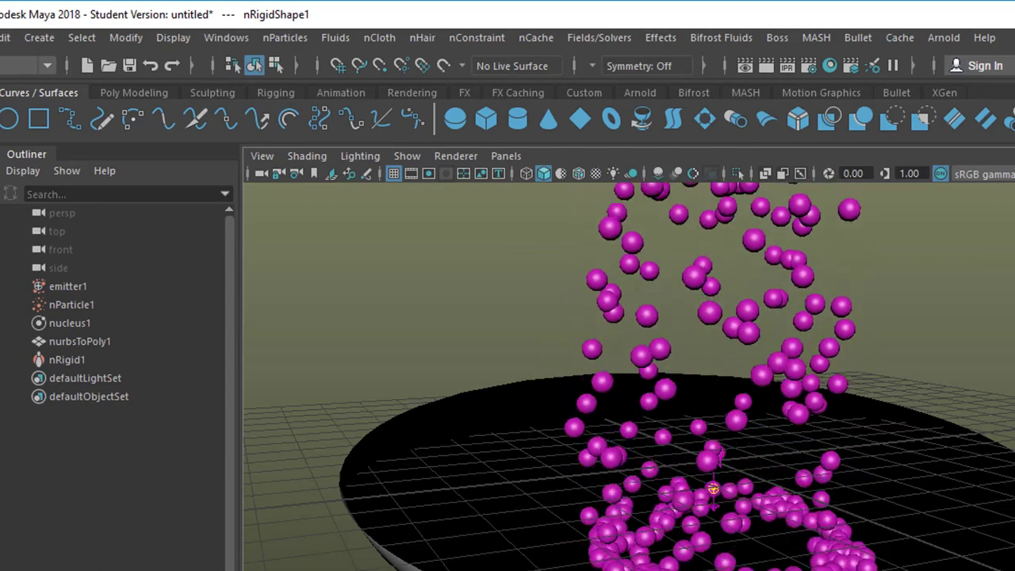
Select nParticle1 in the Outliner and open the nParticles menu.
{"action": "scroll", "coordinate": [714, 373], "scroll_direction": "down", "scroll_amount": 5}
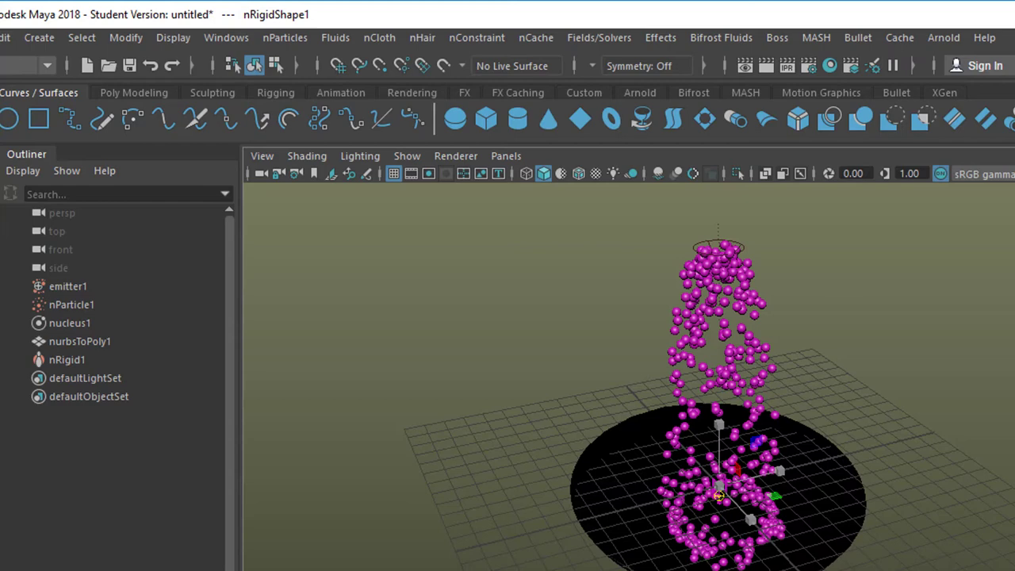
{"action": "left_click", "coordinate": [83, 305]}
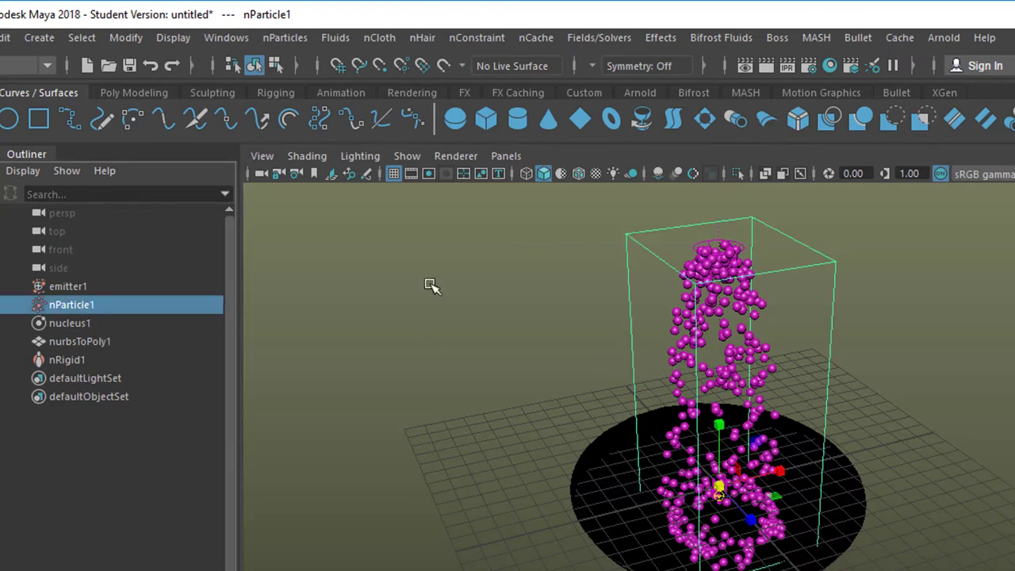
{"action": "left_click", "coordinate": [277, 37]}
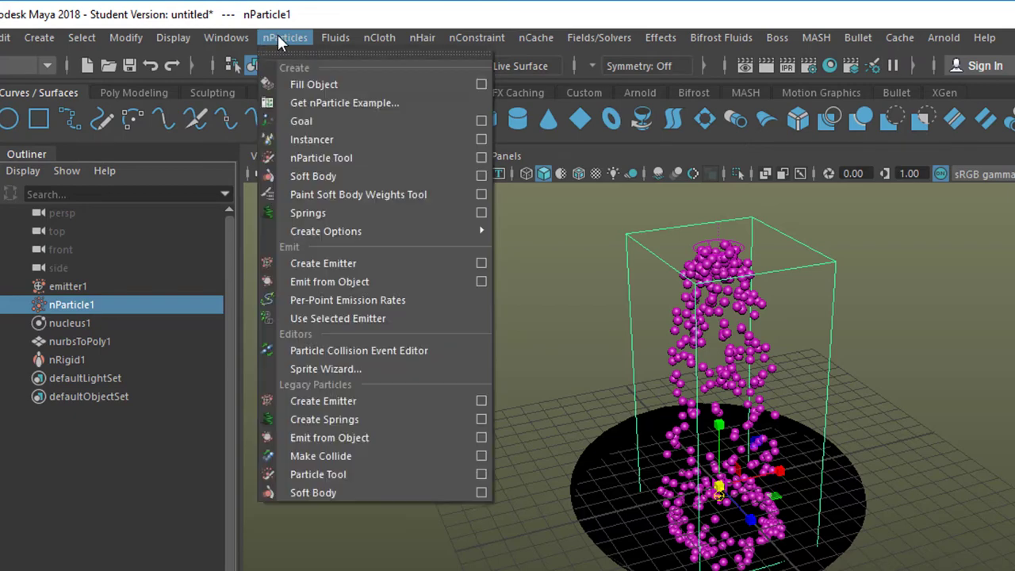
Create an Emit collision event on nParticle1 with 3 particles per hit and spread 0.175.
{"action": "left_click", "coordinate": [418, 349]}
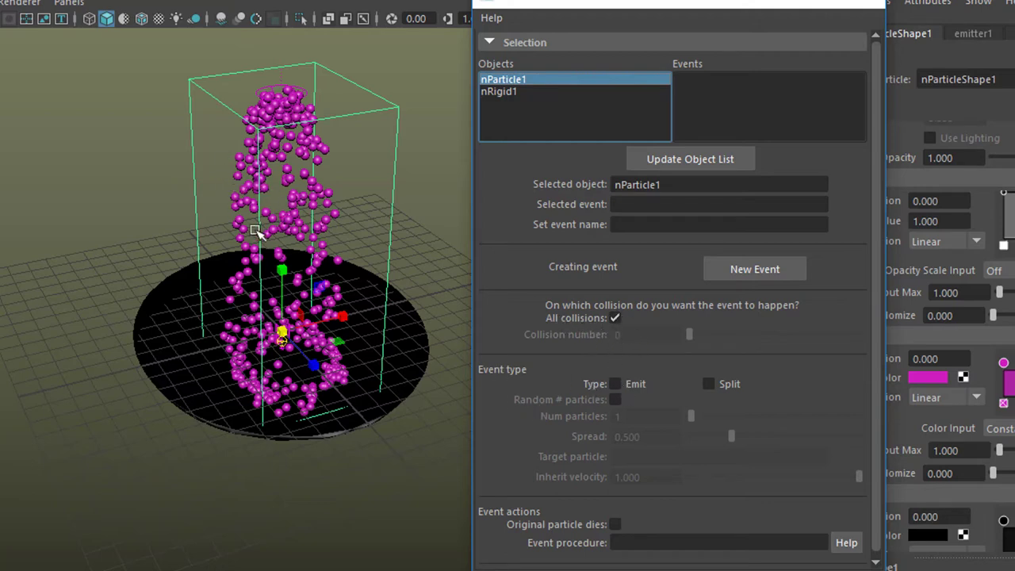
{"action": "key", "text": "alt+v"}
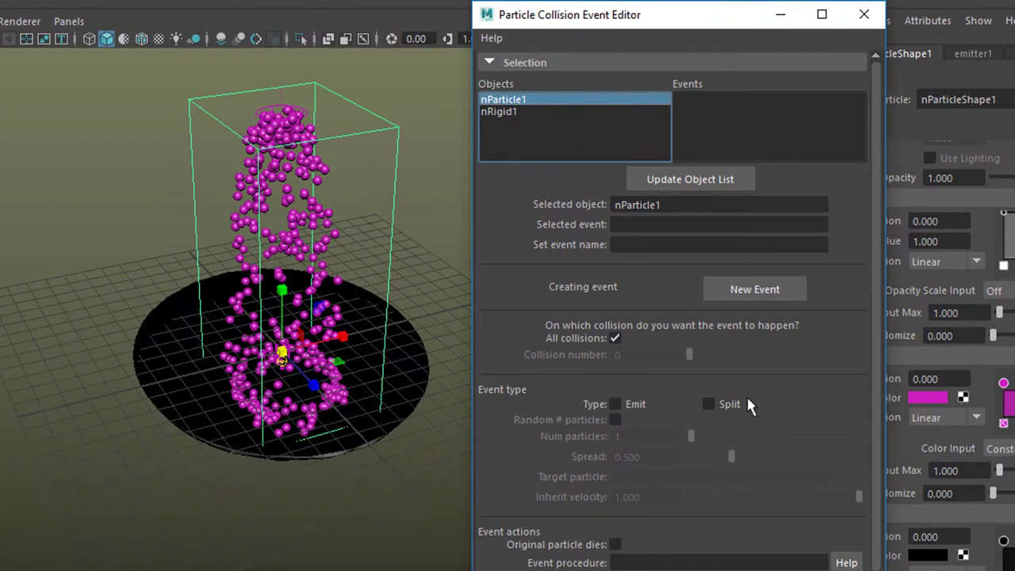
{"action": "left_click", "coordinate": [616, 404]}
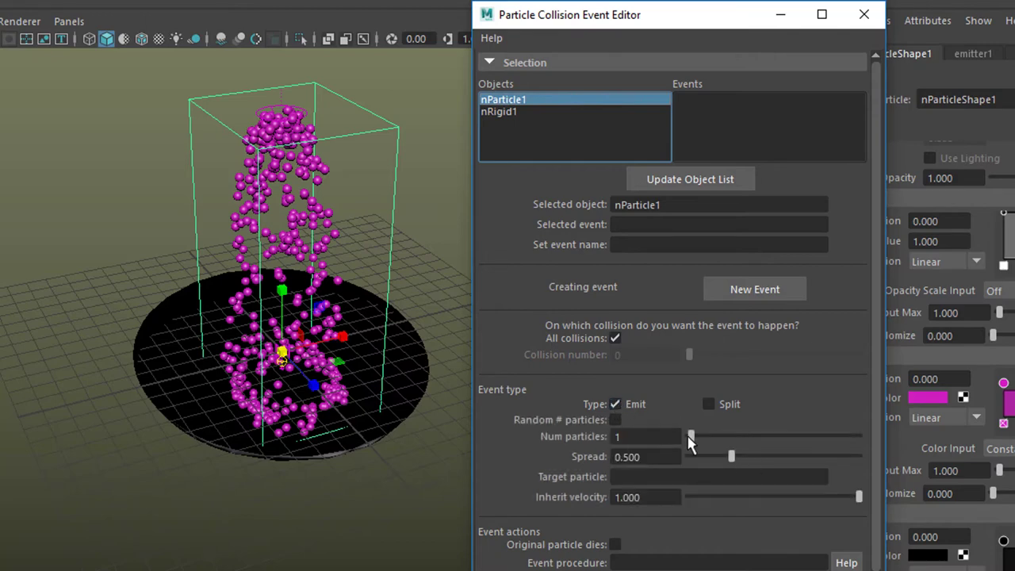
{"action": "left_click", "coordinate": [646, 436]}
{"action": "type", "text": "3"}
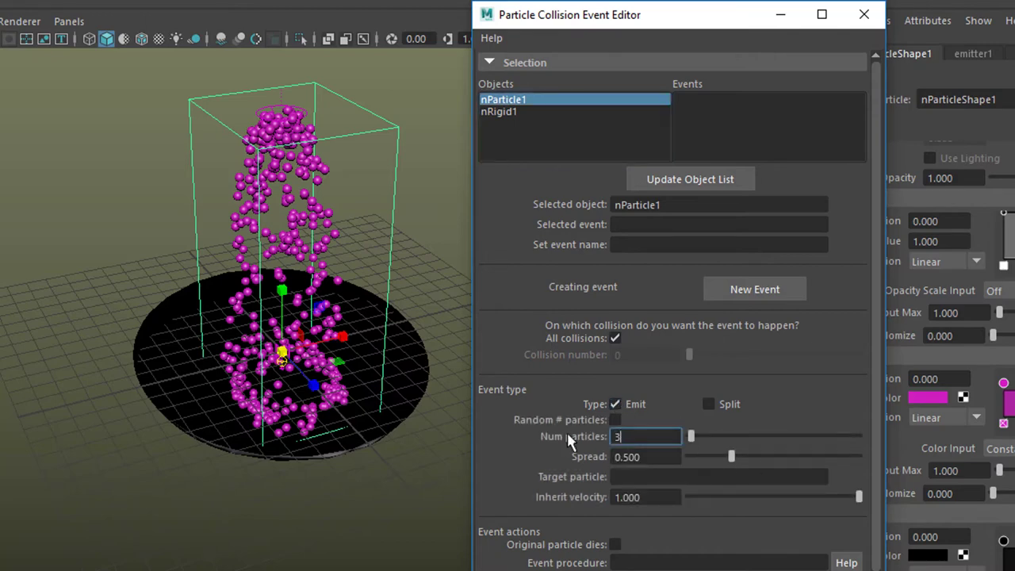
{"action": "key", "text": "Return"}
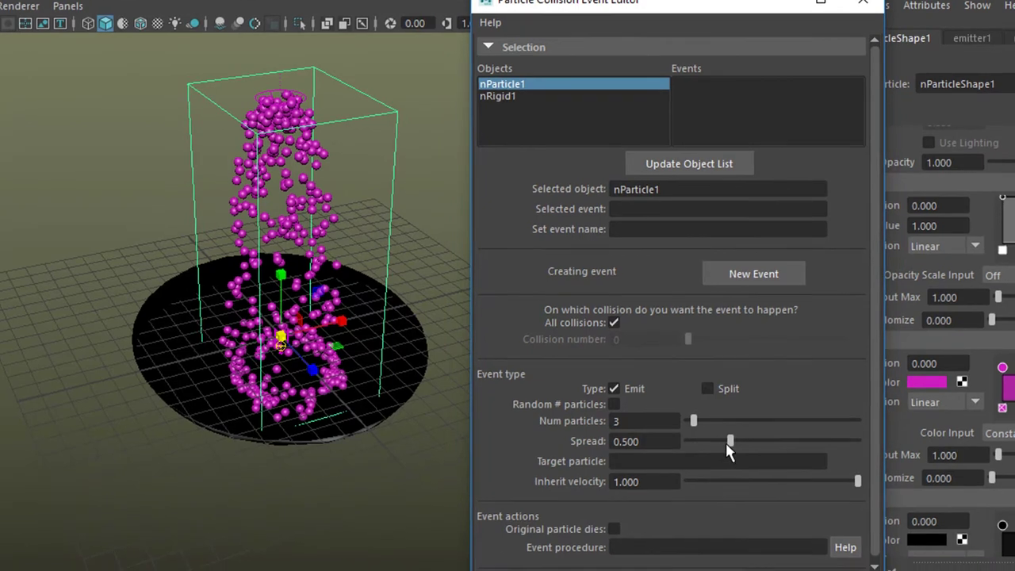
{"action": "left_click_drag", "start_coordinate": [731, 457], "coordinate": [697, 398]}
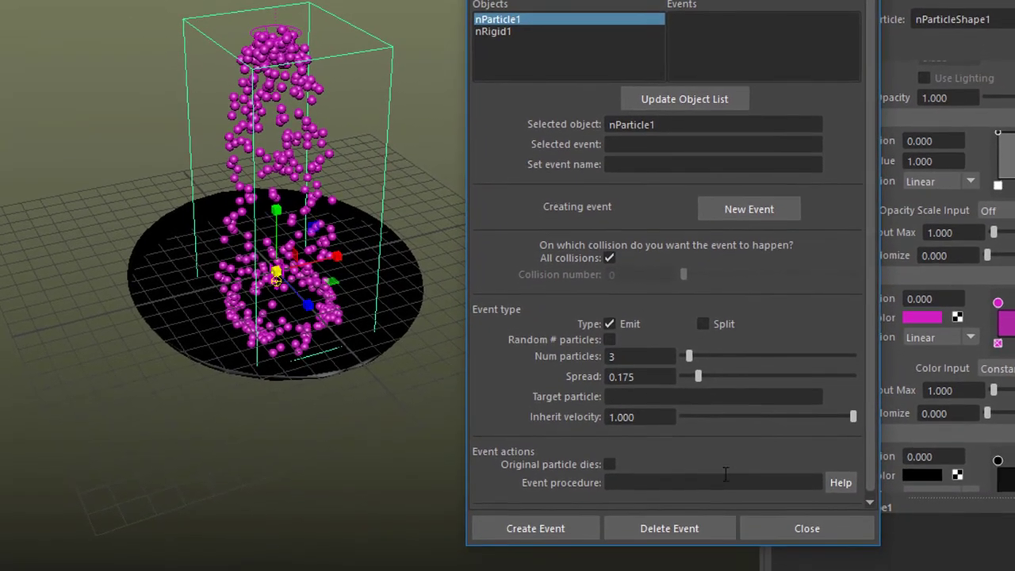
{"action": "left_click", "coordinate": [558, 514]}
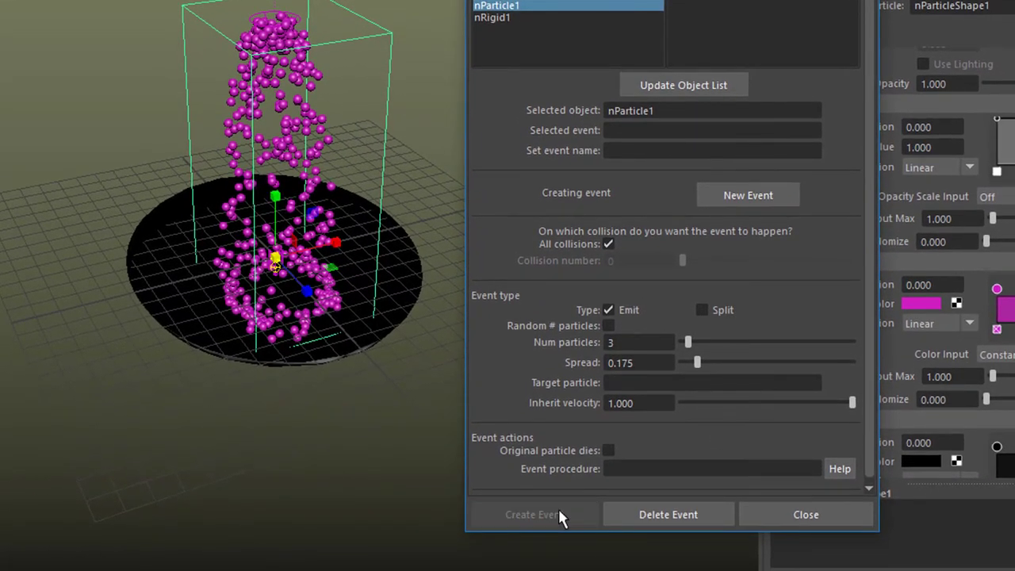
{"action": "left_click", "coordinate": [806, 514]}
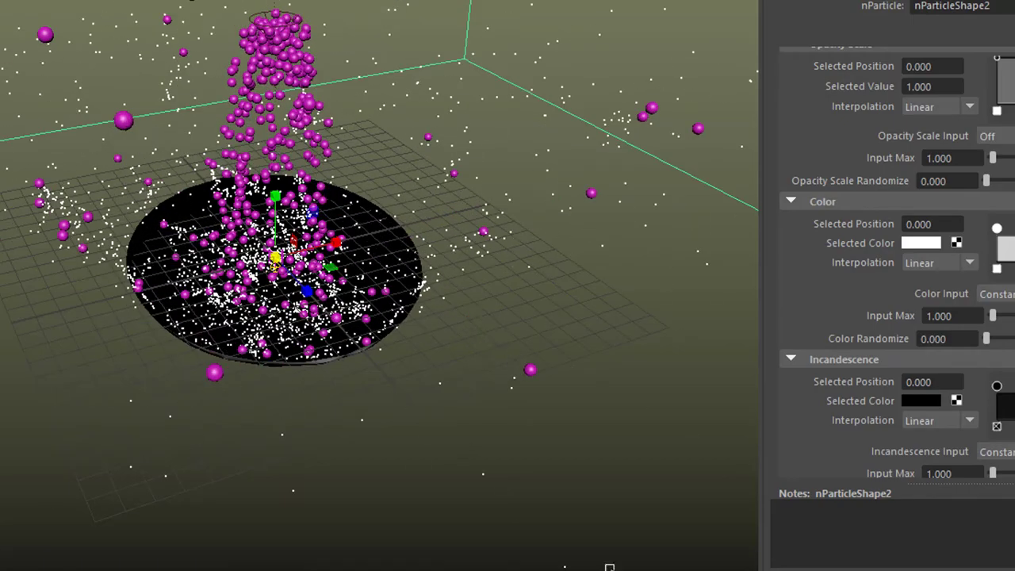
{"action": "left_click_drag", "start_coordinate": [610, 566], "coordinate": [571, 390], "text": "alt"}
{"action": "right_click_drag", "start_coordinate": [571, 390], "coordinate": [408, 437], "text": "alt"}
{"action": "mouse_move", "coordinate": [408, 437]}
{"action": "left_mouse_down", "text": "alt"}
{"action": "mouse_move", "coordinate": [470, 406]}
{"action": "mouse_move", "coordinate": [369, 431]}
{"action": "mouse_move", "coordinate": [399, 399]}
{"action": "mouse_move", "coordinate": [546, 401]}
{"action": "mouse_move", "coordinate": [503, 455]}
{"action": "mouse_move", "coordinate": [580, 417]}
{"action": "mouse_move", "coordinate": [399, 437]}
{"action": "left_mouse_up", "text": "alt"}
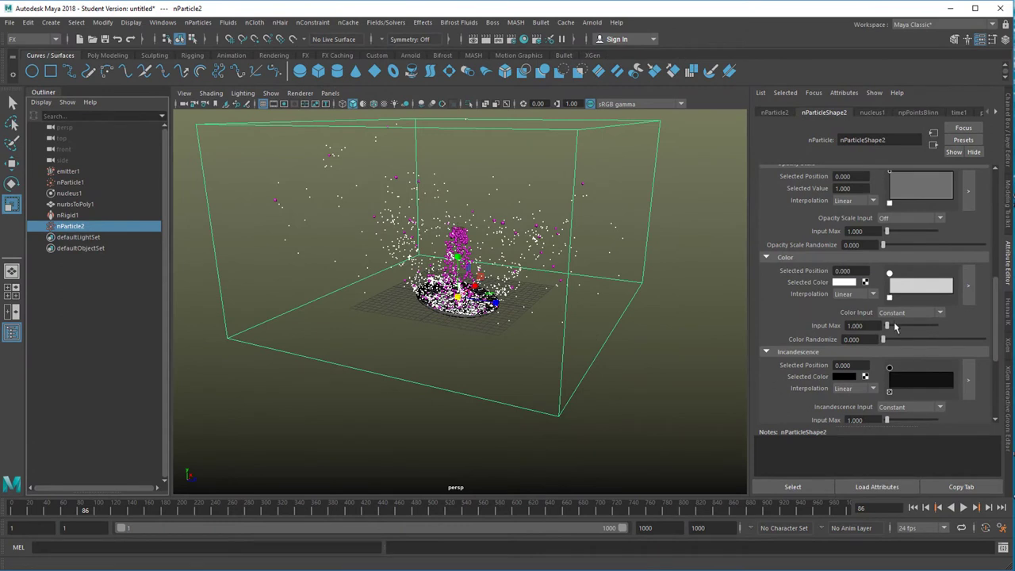
Set nParticleShape2's Particle Render Type to Spheres with radius 0.15.
{"action": "left_click_drag", "start_coordinate": [998, 300], "coordinate": [1000, 247]}
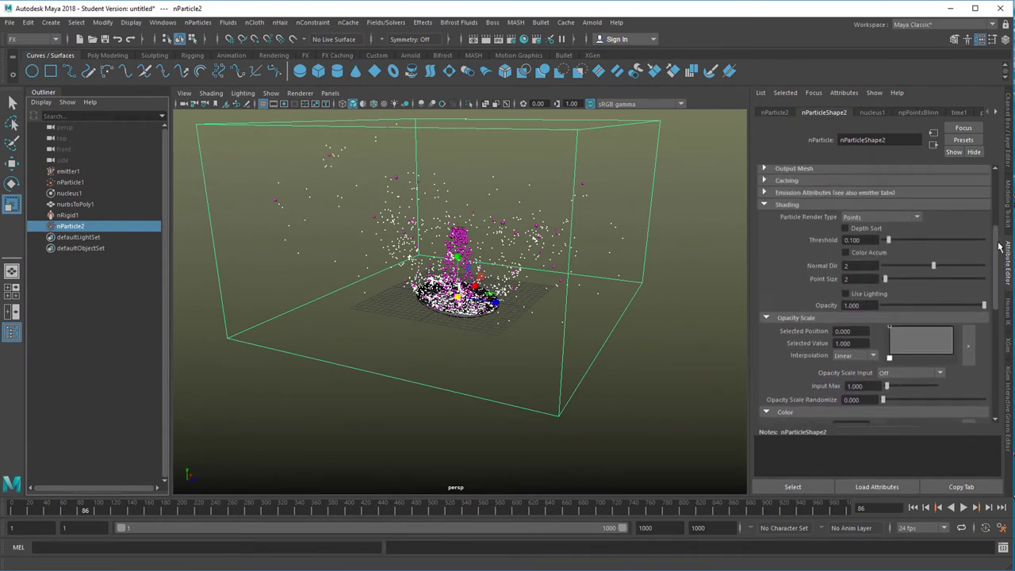
{"action": "left_click", "coordinate": [919, 216]}
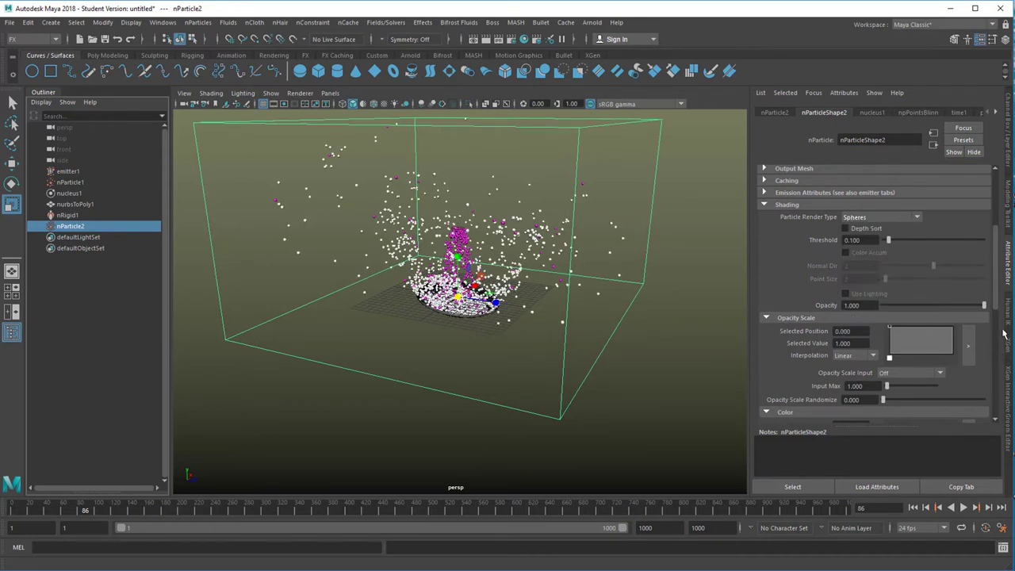
{"action": "left_click_drag", "start_coordinate": [999, 309], "coordinate": [999, 229]}
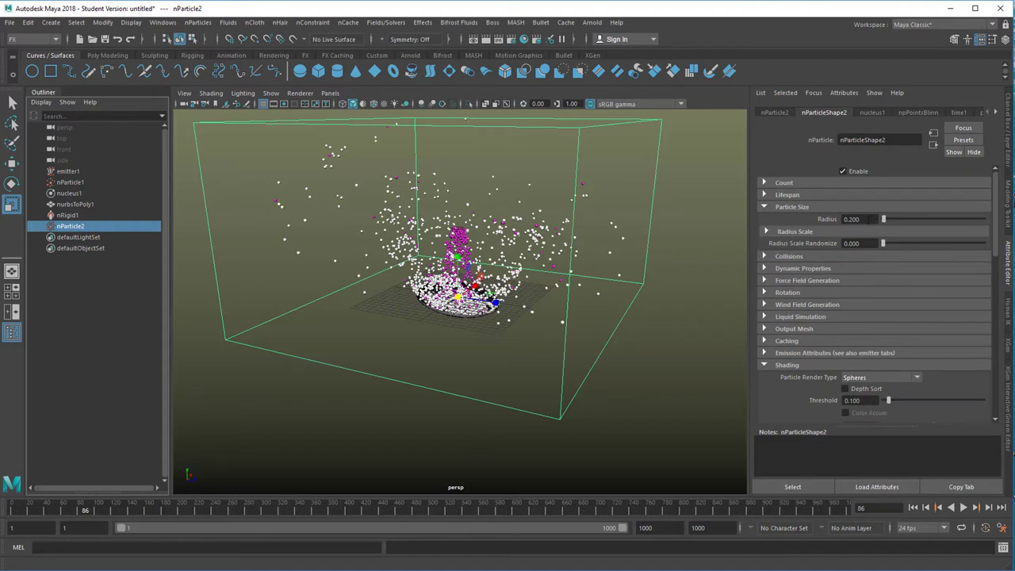
{"action": "left_click", "coordinate": [870, 219]}
{"action": "key", "text": "Return"}
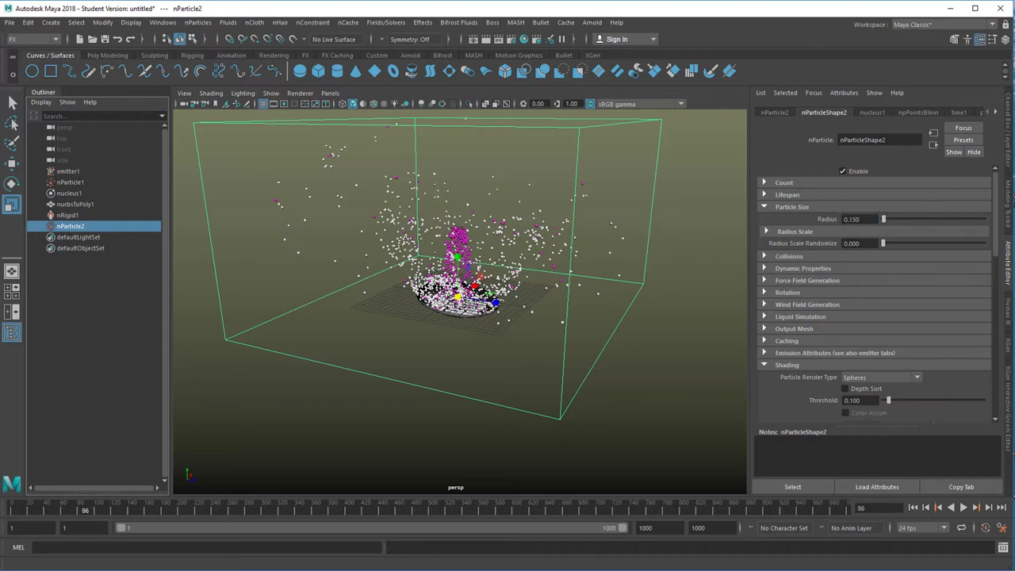
Give the splash particles a cyan-blue Selected Color in the Color ramp.
{"action": "left_click_drag", "start_coordinate": [998, 232], "coordinate": [997, 331]}
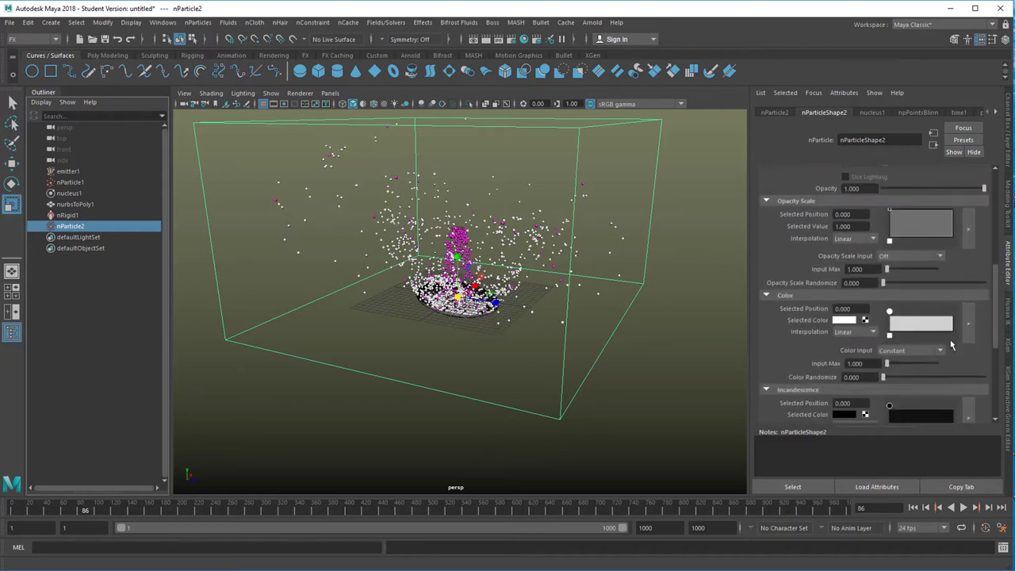
{"action": "left_click", "coordinate": [845, 321]}
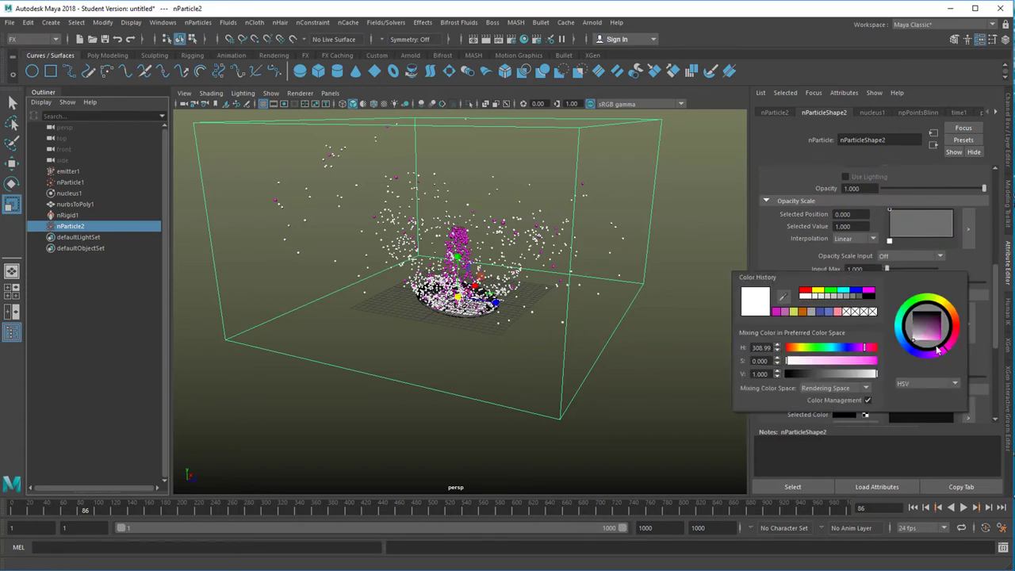
{"action": "left_click_drag", "start_coordinate": [908, 341], "coordinate": [943, 338]}
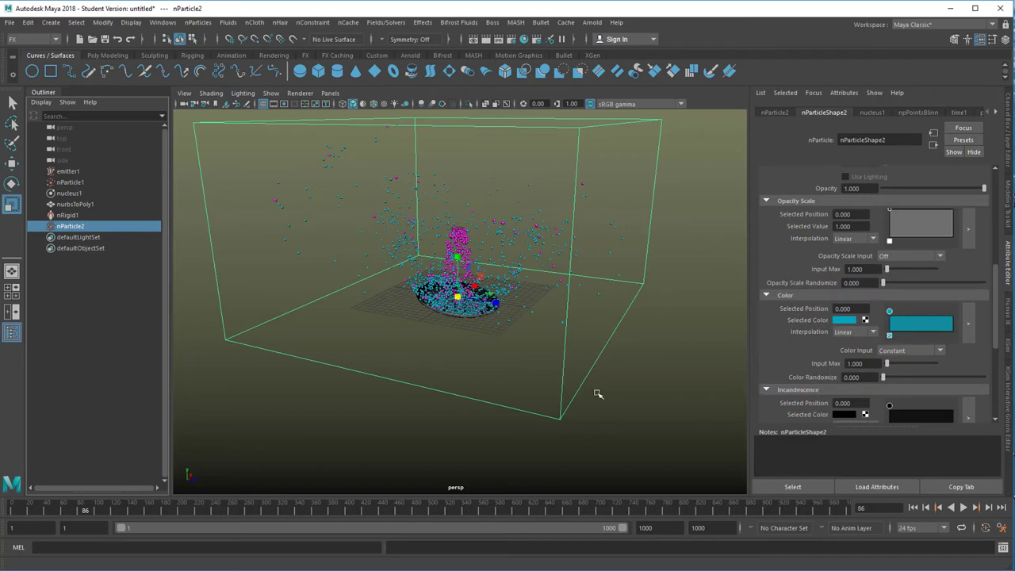
{"action": "scroll", "coordinate": [598, 394], "scroll_direction": "up", "scroll_amount": 10}
{"action": "scroll", "coordinate": [661, 408], "scroll_direction": "down", "scroll_amount": 5}
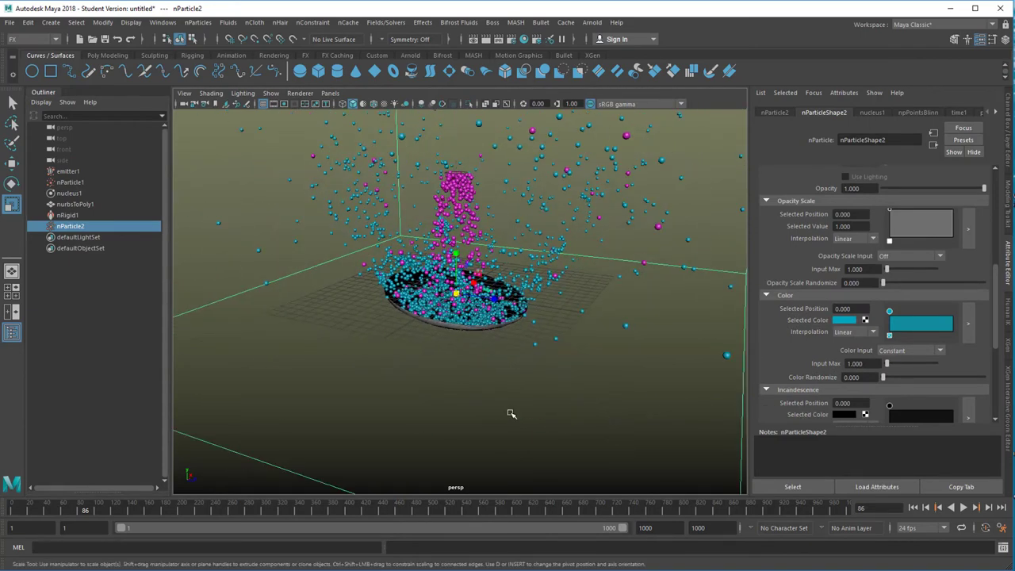
{"action": "left_click_drag", "start_coordinate": [512, 415], "coordinate": [555, 373], "text": "alt"}
Replay from frame 1 to frame 80, watching the teal spheres splash across the bowl.
{"action": "left_click", "coordinate": [915, 508]}
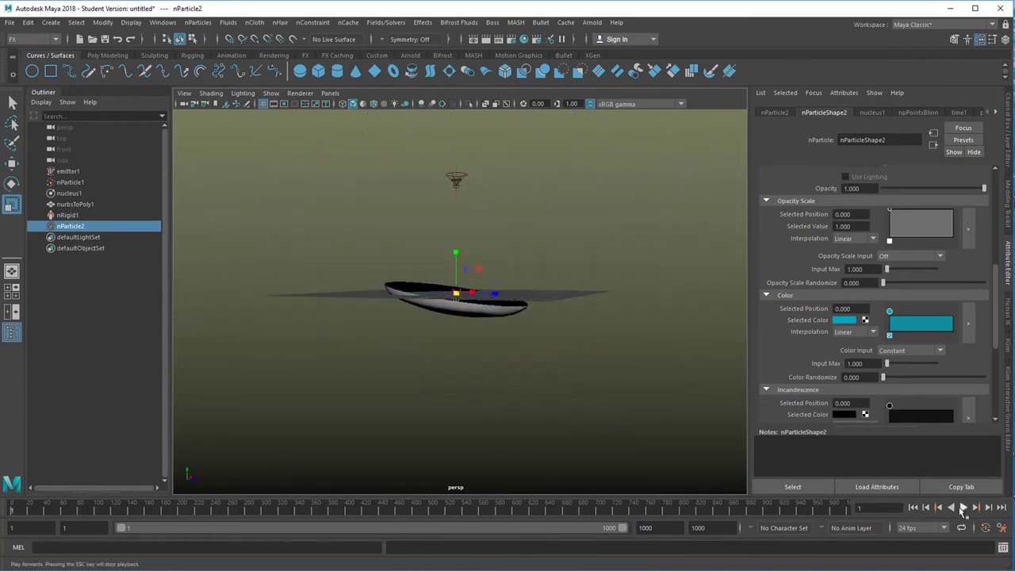
{"action": "left_click", "coordinate": [963, 509]}
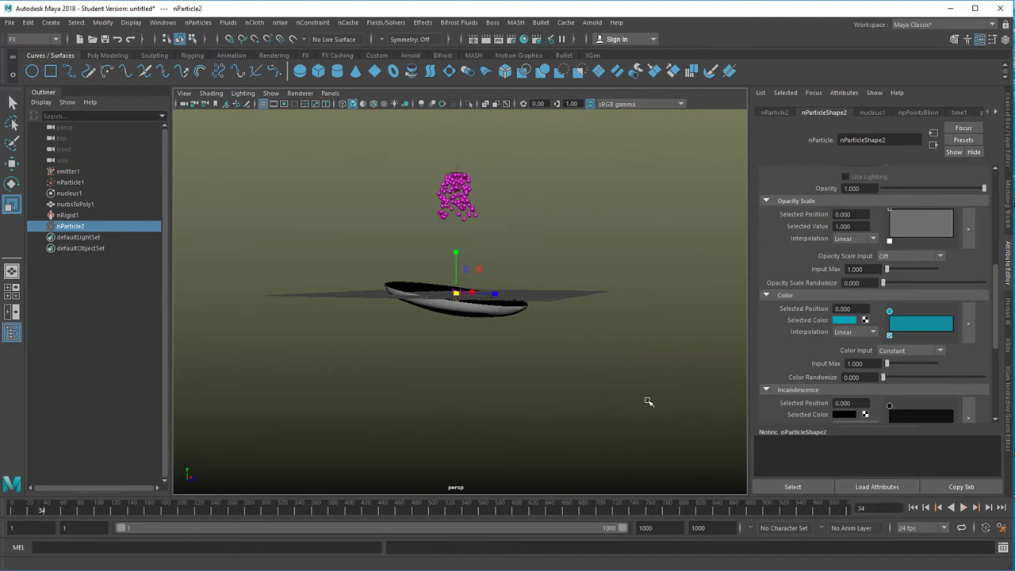
{"action": "left_click_drag", "start_coordinate": [646, 404], "coordinate": [606, 386], "text": "alt"}
{"action": "right_click_drag", "start_coordinate": [513, 362], "coordinate": [644, 375], "text": "alt"}
{"action": "left_click", "coordinate": [964, 508]}
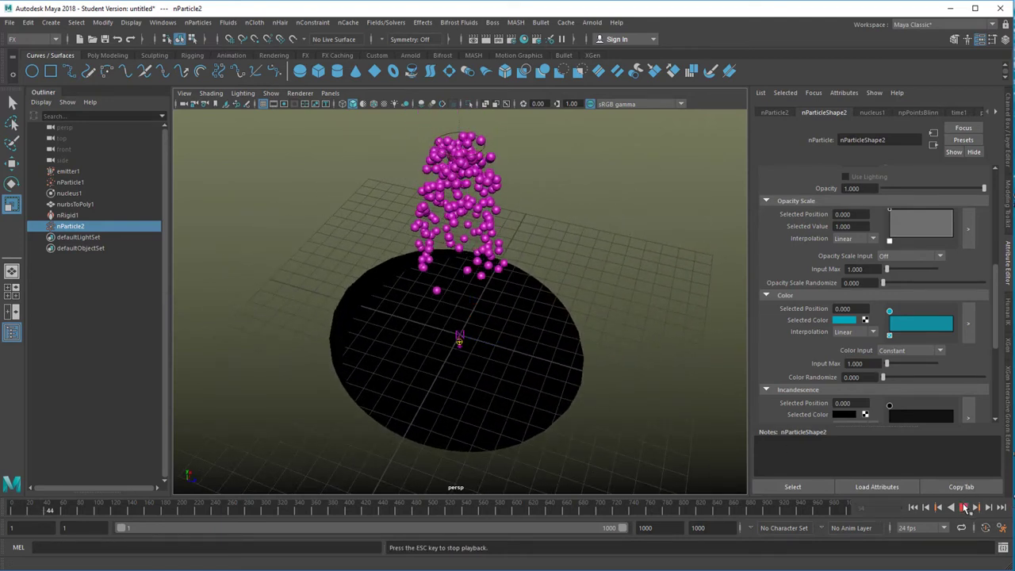
{"action": "left_click", "coordinate": [964, 509]}
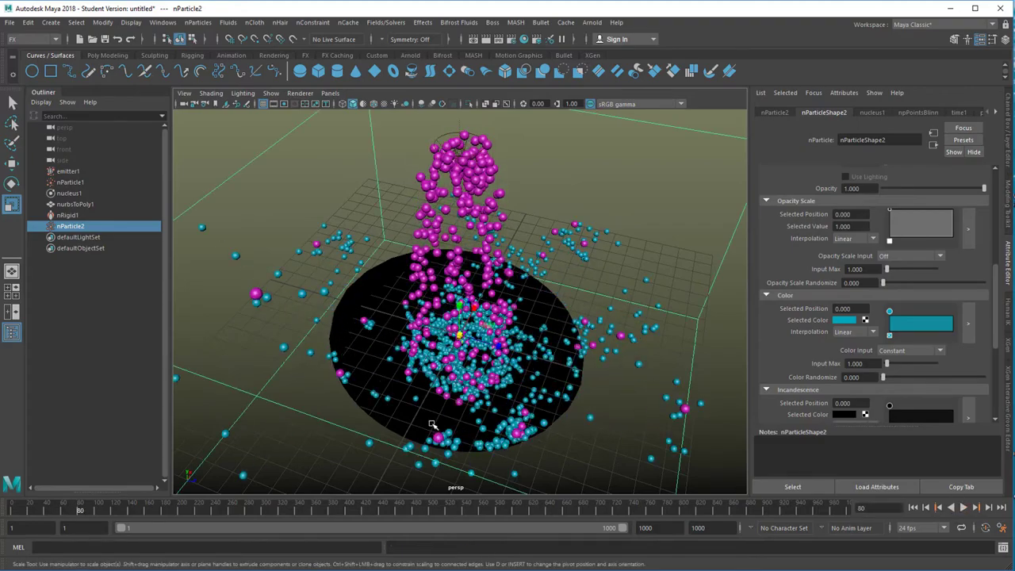
{"action": "right_click_drag", "start_coordinate": [438, 426], "coordinate": [514, 406], "text": "alt"}
{"action": "left_click_drag", "start_coordinate": [514, 406], "coordinate": [609, 413], "text": "alt"}
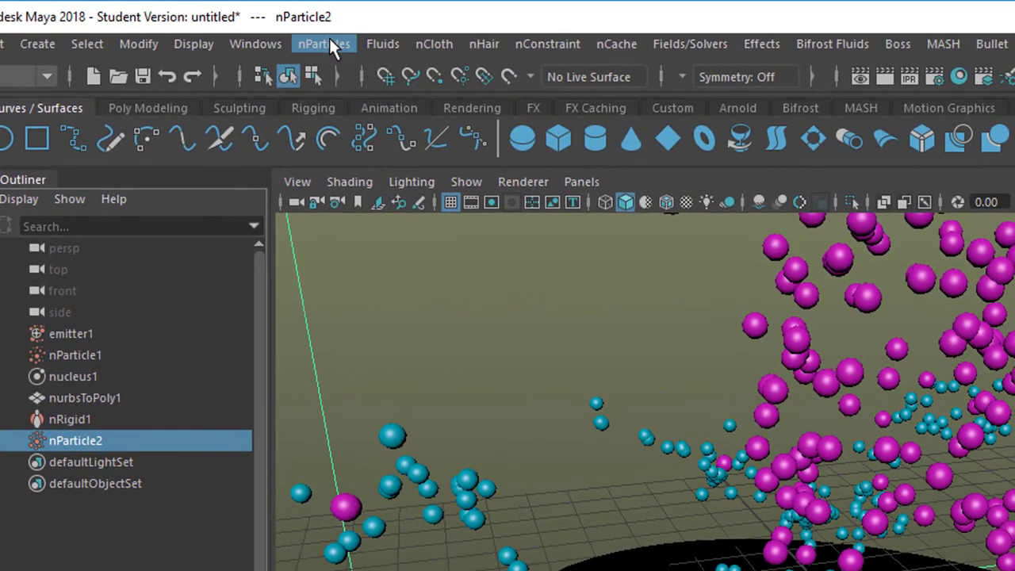
Add a Split collision event on nParticle2 with 3 particles and spread 1.213.
{"action": "left_click", "coordinate": [331, 43]}
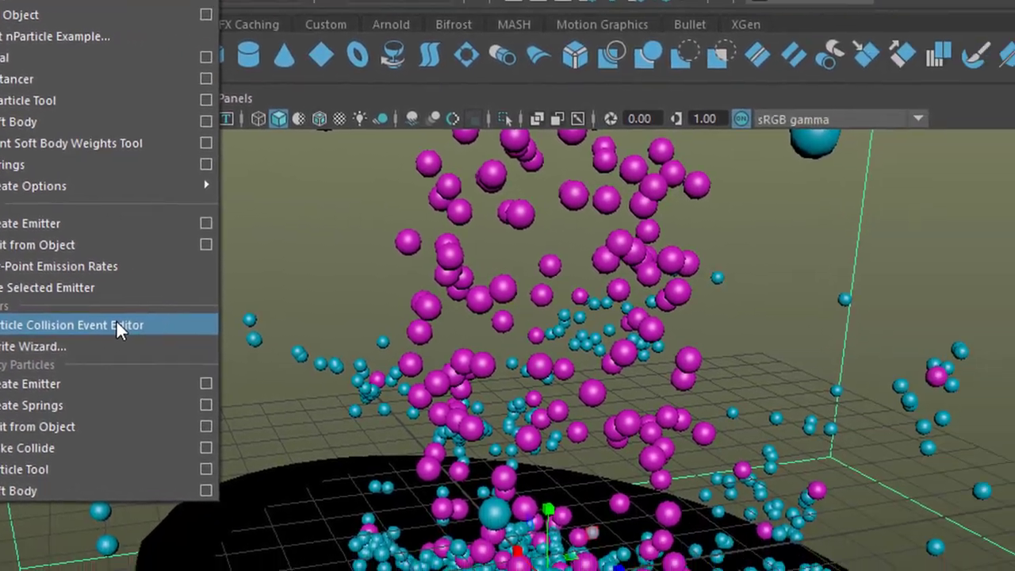
{"action": "left_click", "coordinate": [464, 409]}
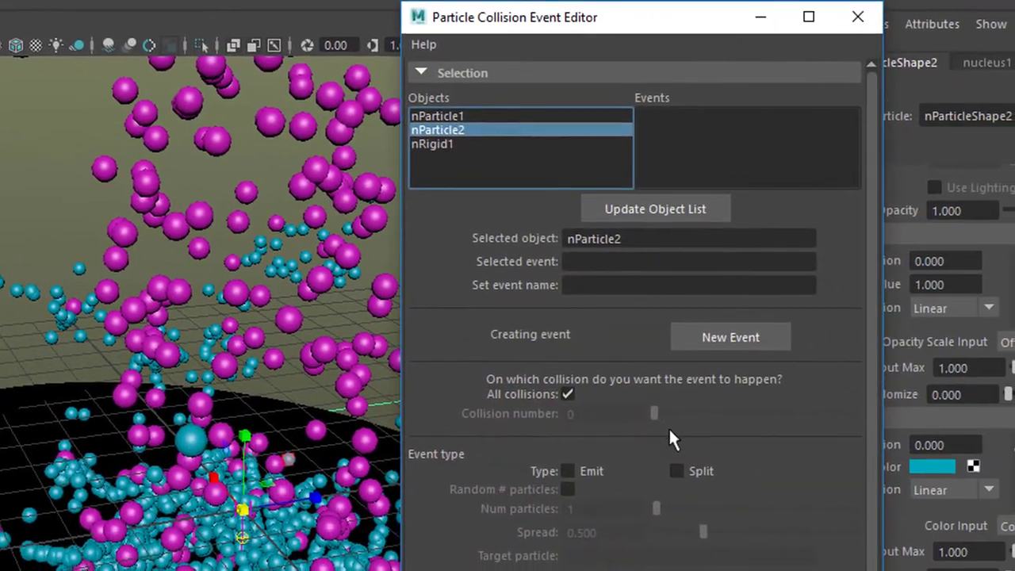
{"action": "left_click", "coordinate": [676, 473]}
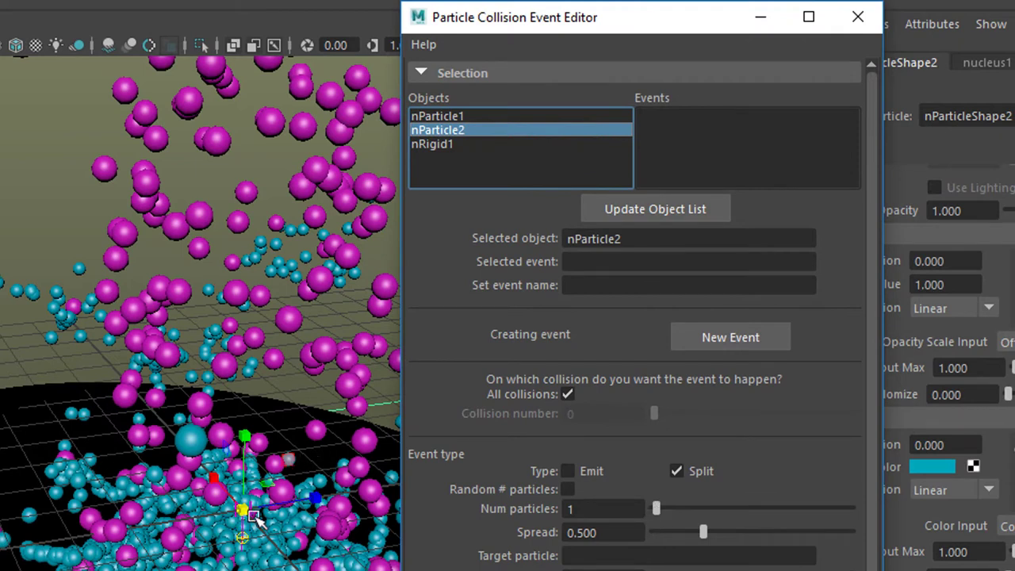
{"action": "left_click", "coordinate": [659, 508]}
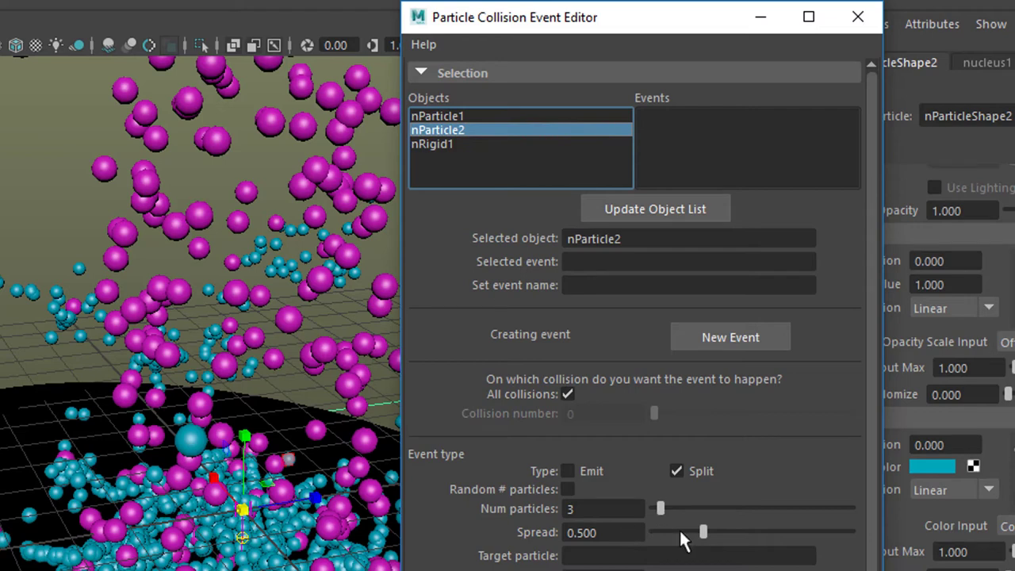
{"action": "left_click_drag", "start_coordinate": [704, 533], "coordinate": [773, 533]}
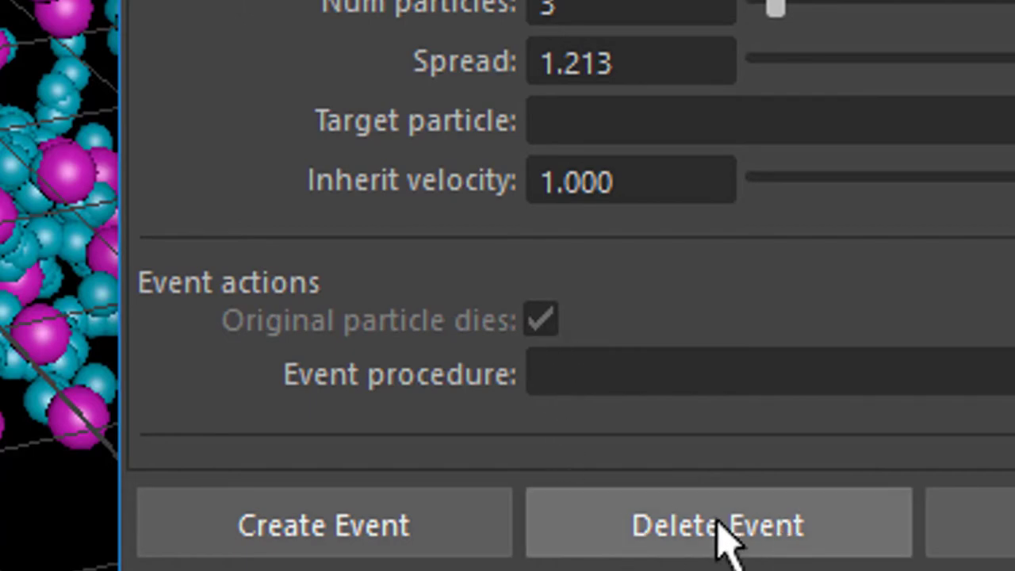
{"action": "left_click", "coordinate": [316, 526]}
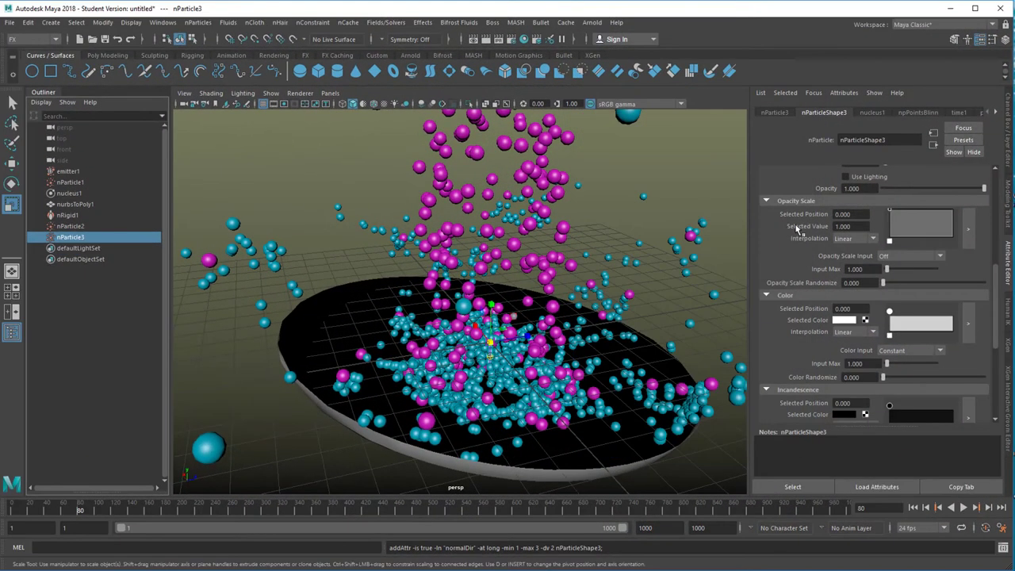
Play the simulation from frame 1 and stop it at frame 81.
{"action": "left_click", "coordinate": [914, 508]}
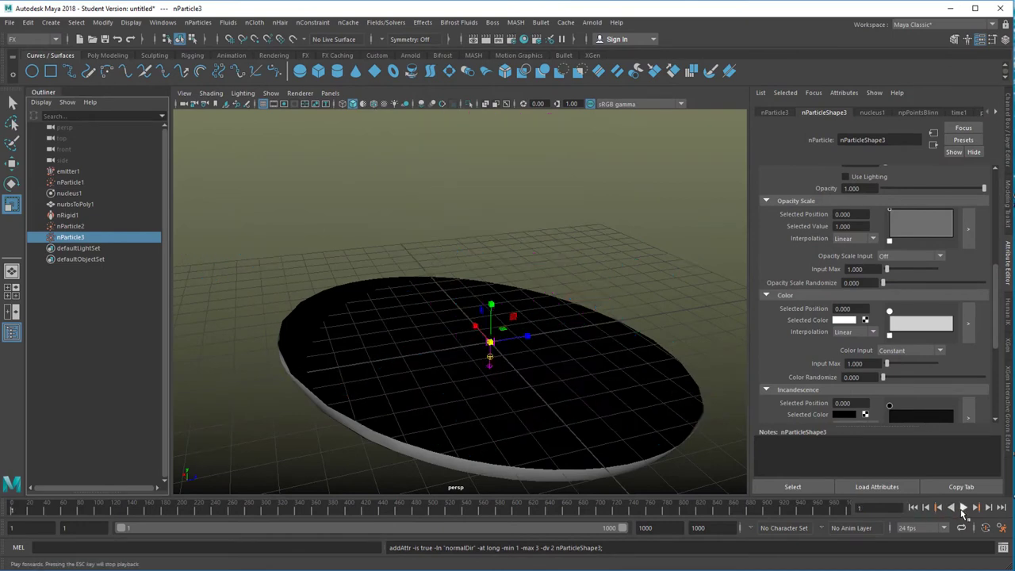
{"action": "left_click", "coordinate": [964, 508]}
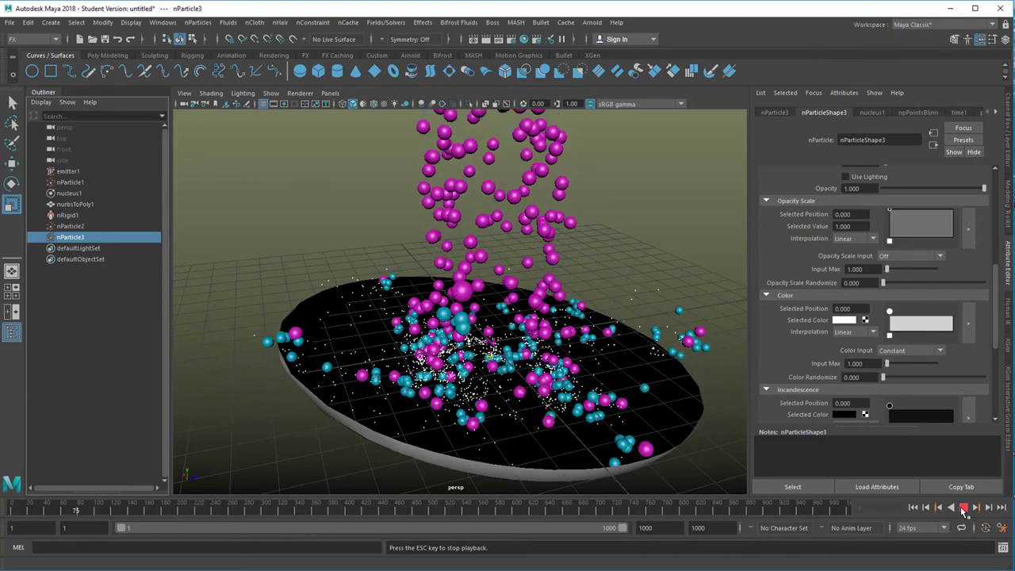
{"action": "left_click", "coordinate": [964, 509]}
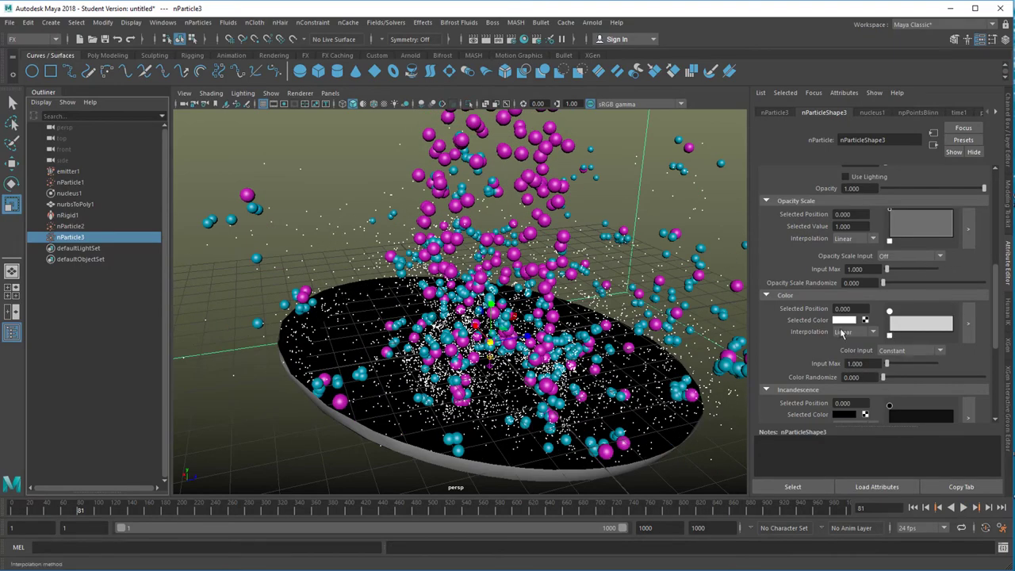
Render nParticle3 as spheres with a radius of 0.1.
{"action": "left_click_drag", "start_coordinate": [998, 294], "coordinate": [1003, 255]}
{"action": "left_click", "coordinate": [917, 208]}
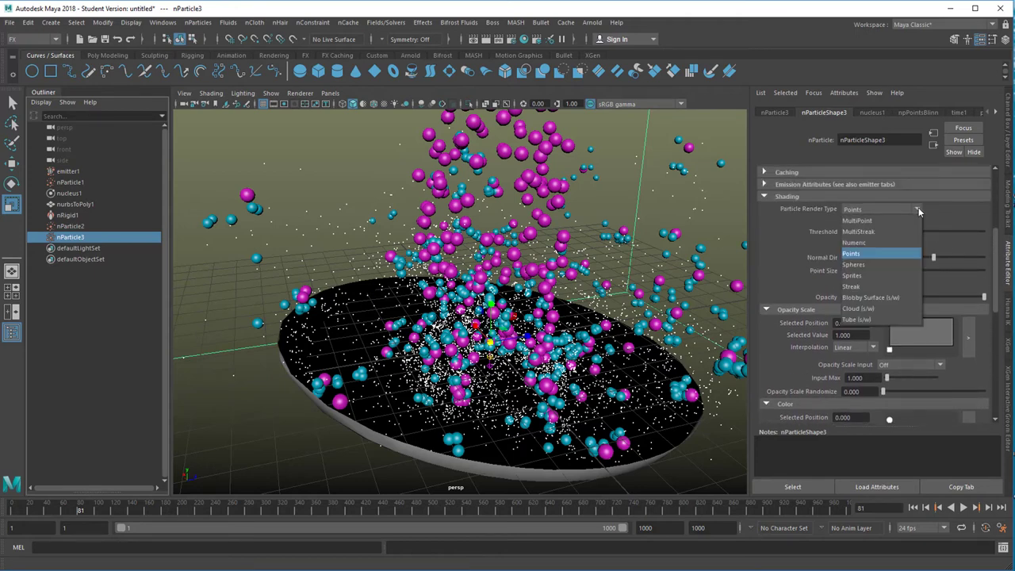
{"action": "left_click", "coordinate": [887, 264]}
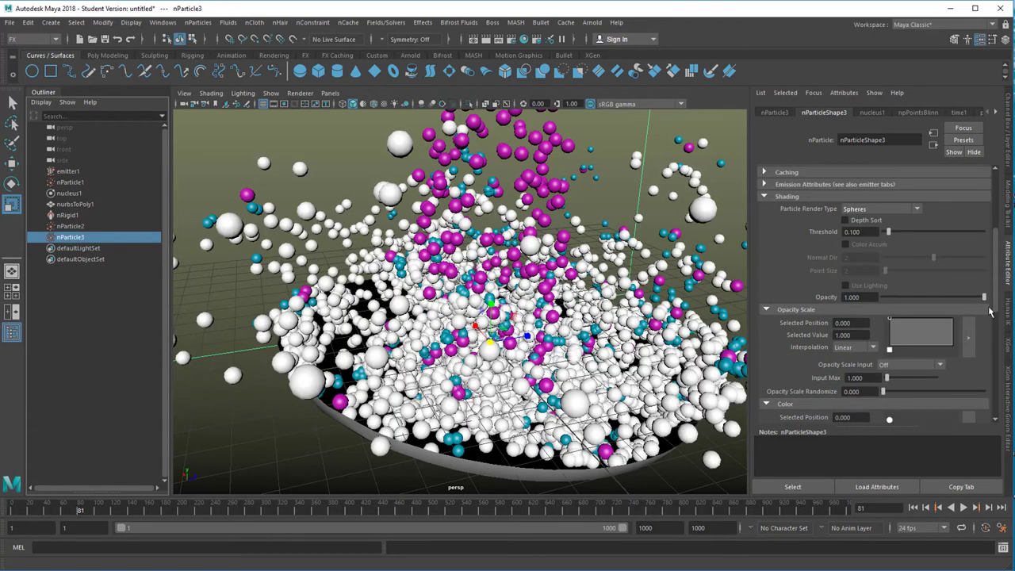
{"action": "left_click_drag", "start_coordinate": [1000, 277], "coordinate": [1001, 199]}
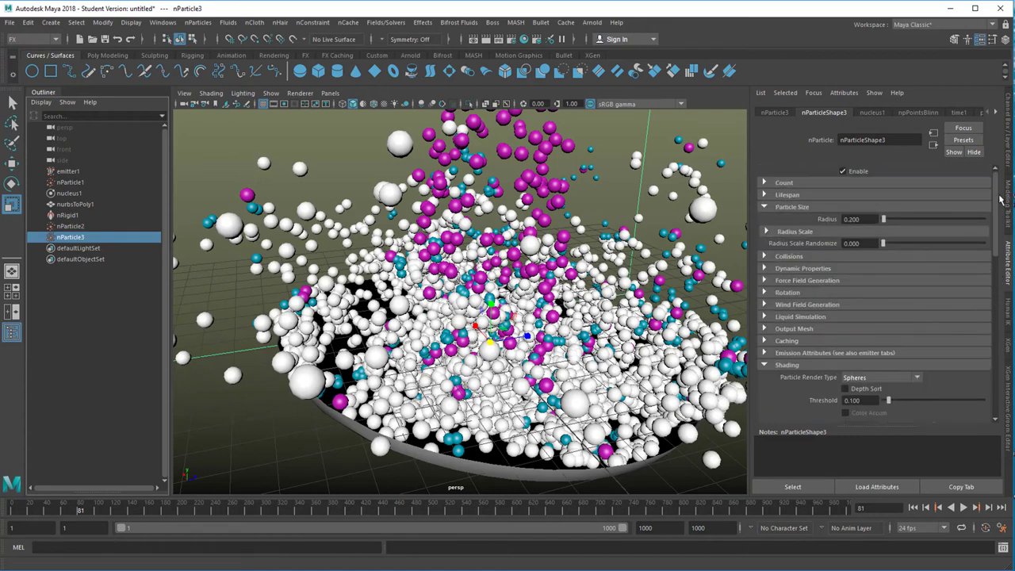
{"action": "double_click", "coordinate": [853, 219]}
{"action": "type", "text": "0.1"}
{"action": "key", "text": "Return"}
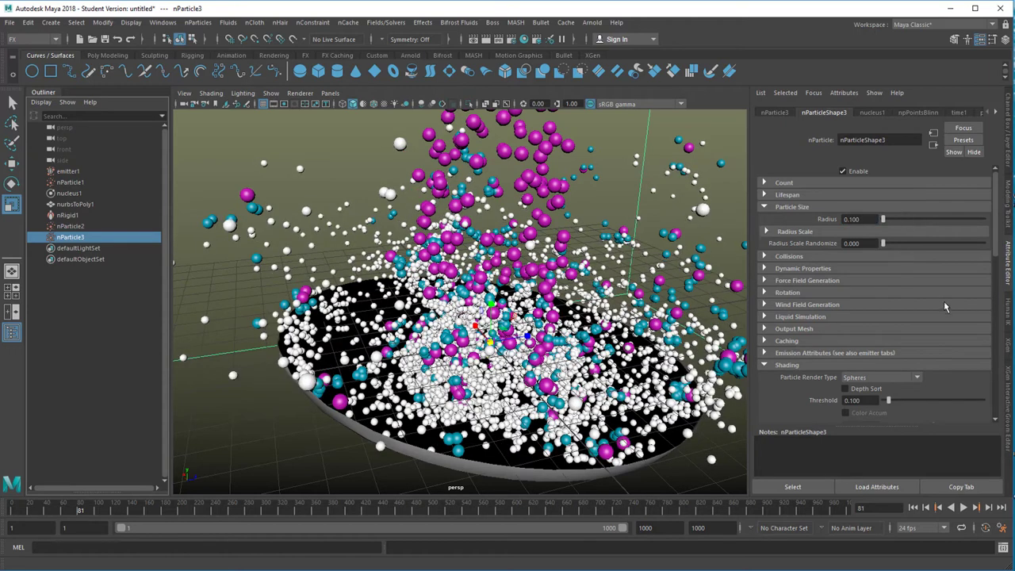
Change nParticle3's colour from white to a pale yellowish cream.
{"action": "left_click_drag", "start_coordinate": [999, 247], "coordinate": [998, 342]}
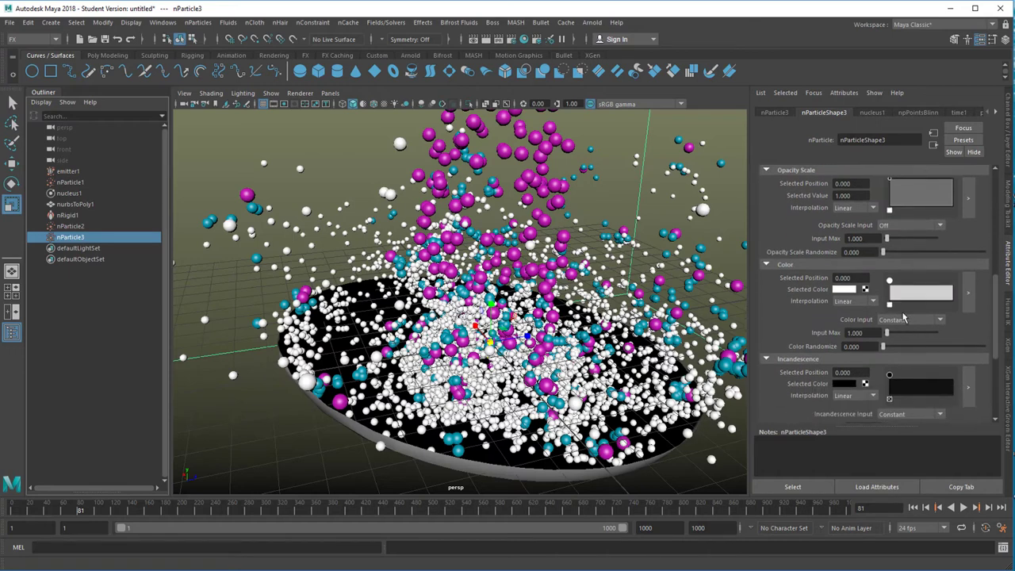
{"action": "left_click", "coordinate": [845, 291]}
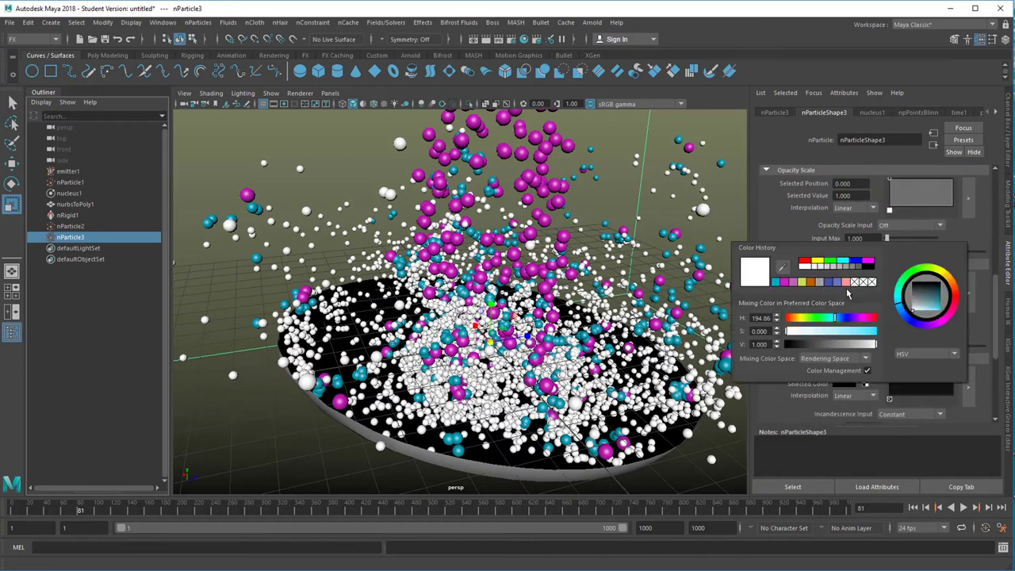
{"action": "left_click", "coordinate": [945, 273]}
{"action": "left_click", "coordinate": [923, 311]}
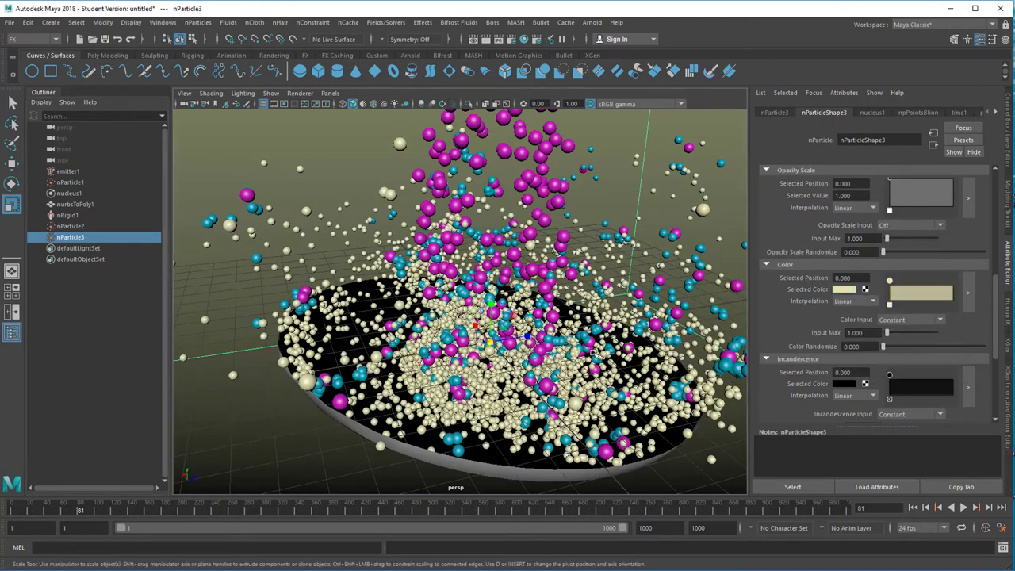
Orbit back to see the whole splash and rewind the simulation.
{"action": "left_click_drag", "start_coordinate": [572, 346], "coordinate": [603, 341], "text": "alt"}
{"action": "right_click_drag", "start_coordinate": [603, 341], "coordinate": [539, 341], "text": "alt"}
{"action": "left_click_drag", "start_coordinate": [539, 341], "coordinate": [548, 381], "text": "alt"}
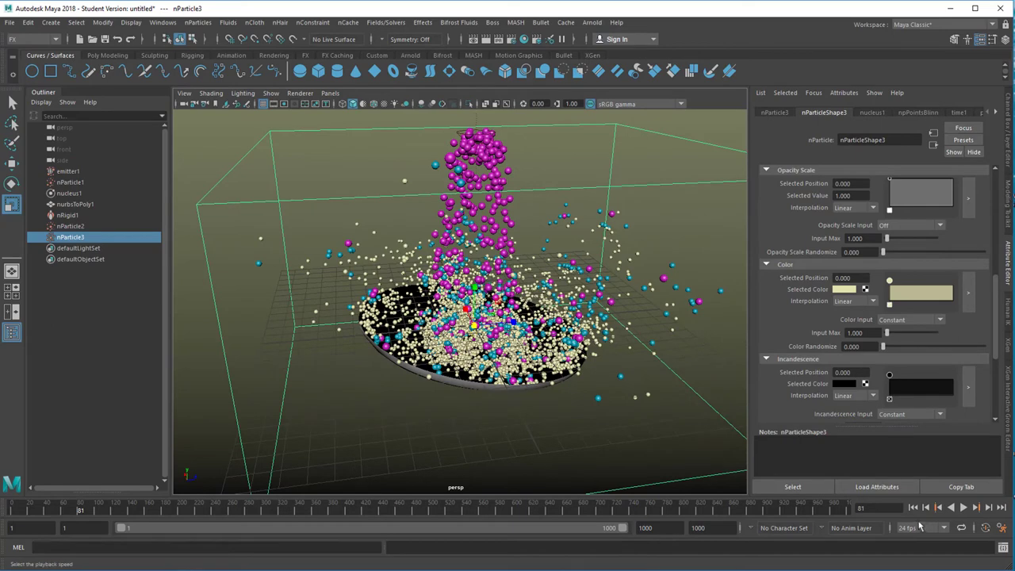
{"action": "left_click", "coordinate": [913, 508]}
Set emitter1's Rate to 20 particles per second and replay from frame 1.
{"action": "left_click", "coordinate": [964, 509]}
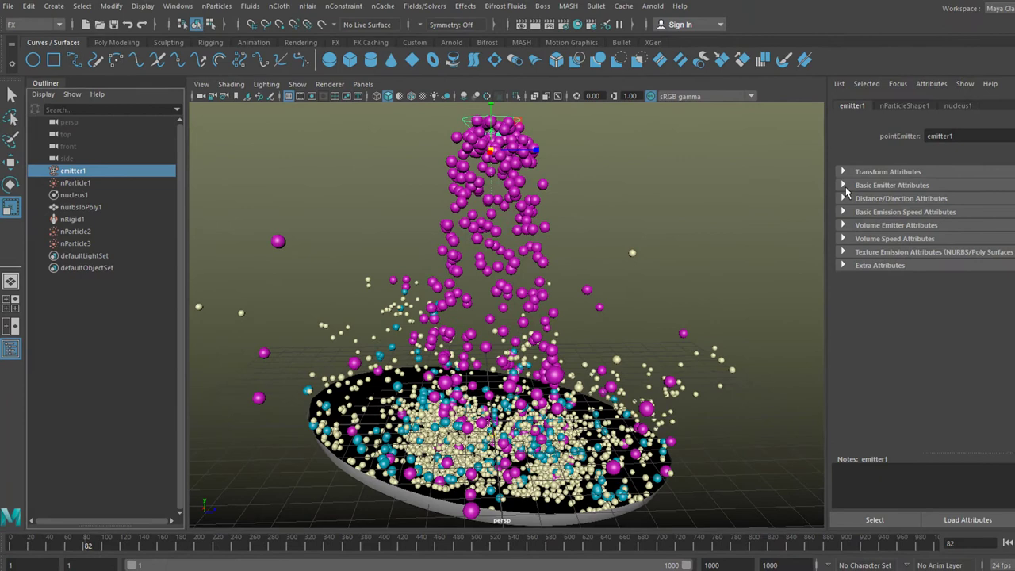
{"action": "left_click", "coordinate": [844, 185]}
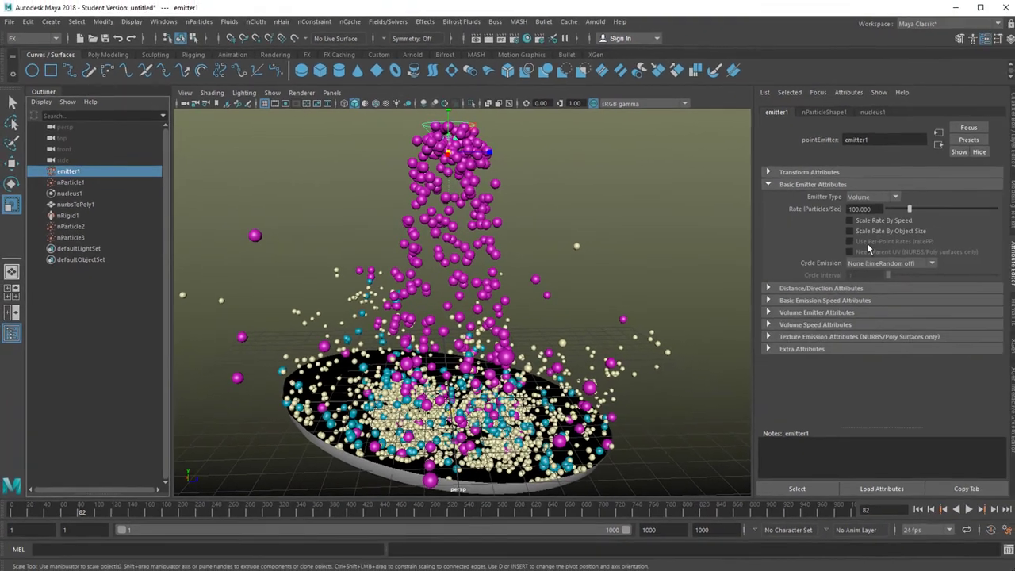
{"action": "left_click_drag", "start_coordinate": [873, 209], "coordinate": [833, 209]}
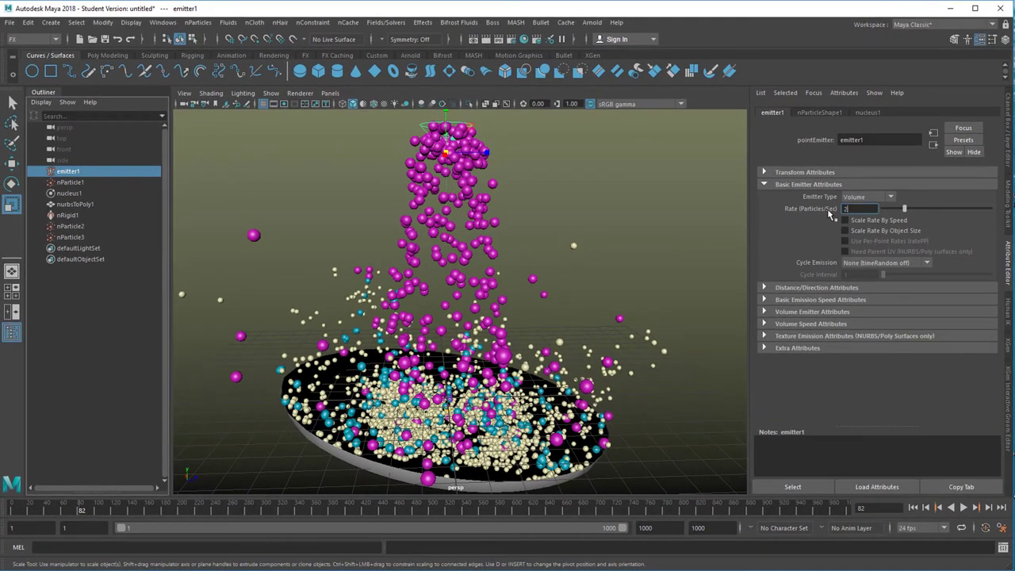
{"action": "key", "text": "Return"}
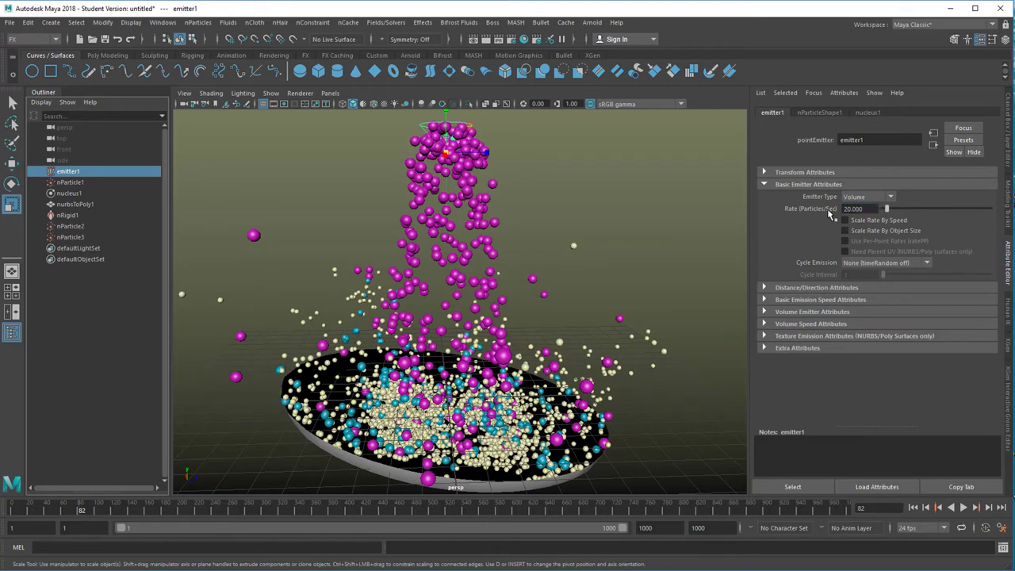
{"action": "left_click", "coordinate": [913, 508]}
{"action": "left_click", "coordinate": [964, 508]}
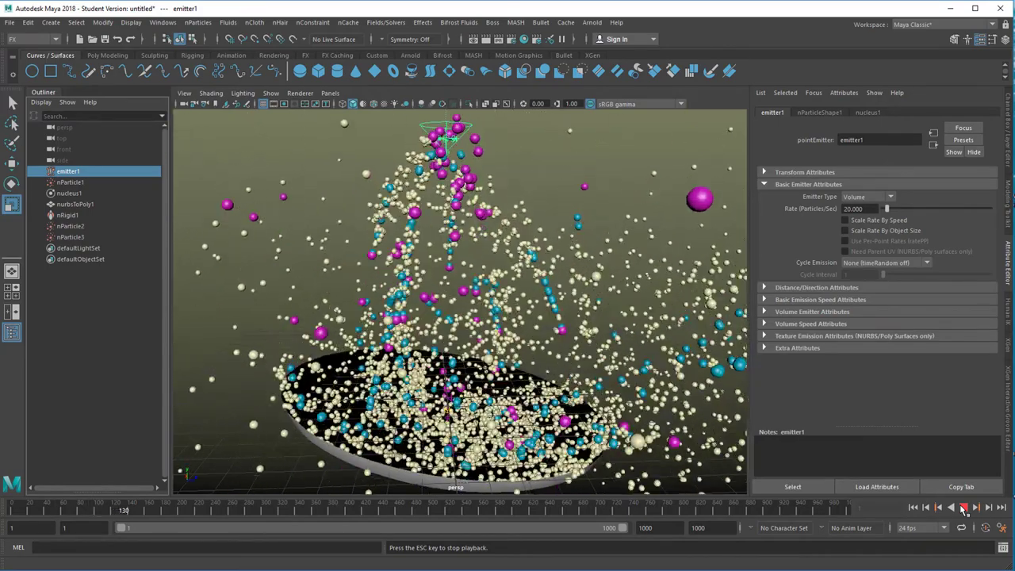
Stop playback at frame 147 and add an Arnold Skydome Light, aiSkyDomeLight1.
{"action": "left_click", "coordinate": [964, 508]}
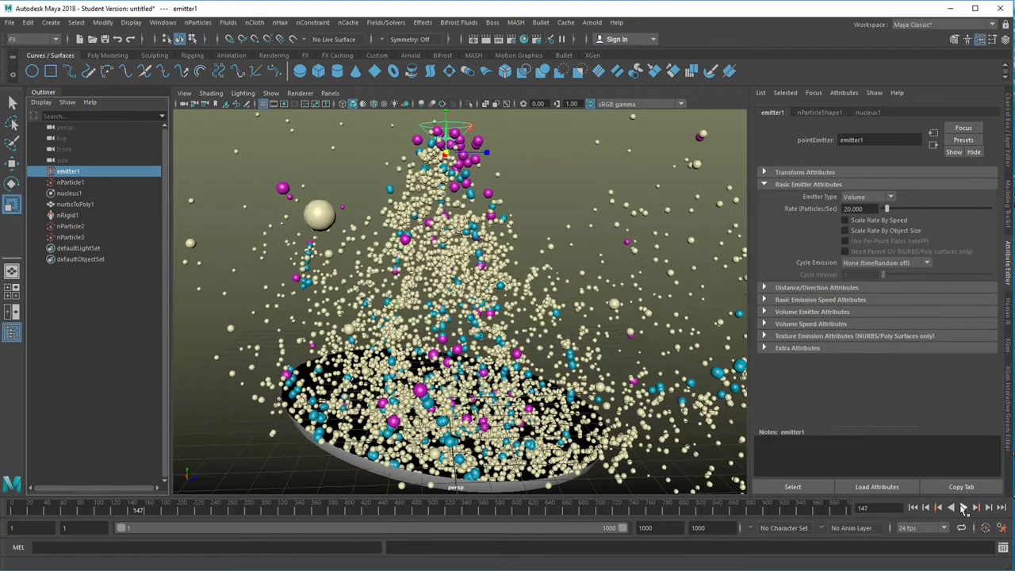
{"action": "scroll", "coordinate": [635, 375], "scroll_direction": "down", "scroll_amount": 5}
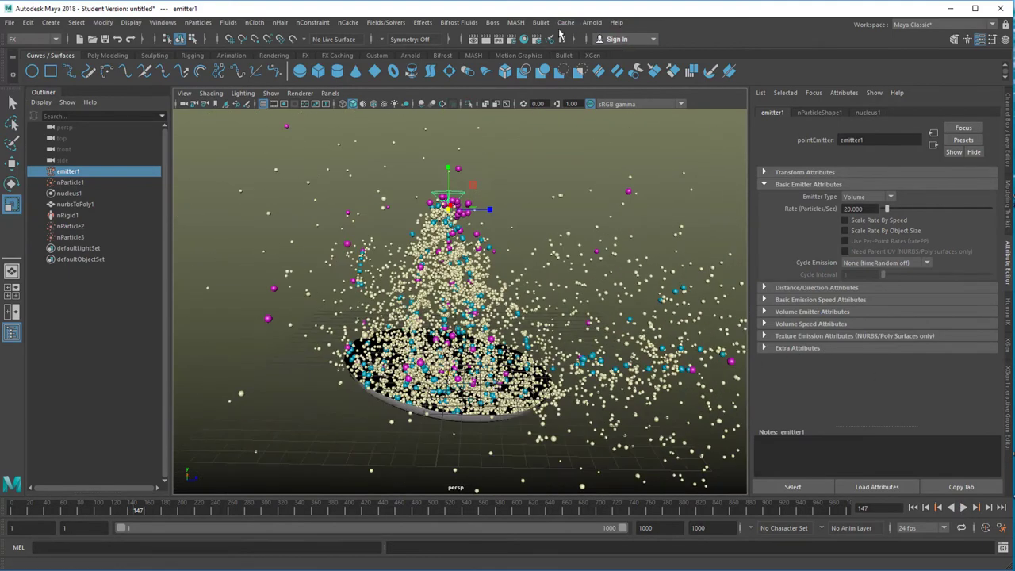
{"action": "left_click", "coordinate": [593, 22]}
{"action": "mouse_move", "coordinate": [621, 82]}
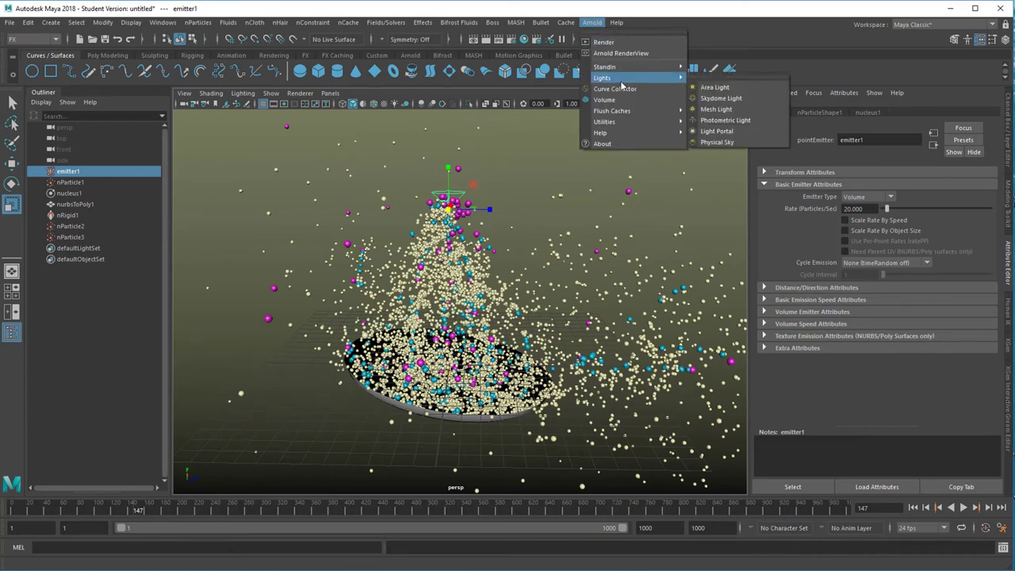
{"action": "left_click", "coordinate": [738, 102]}
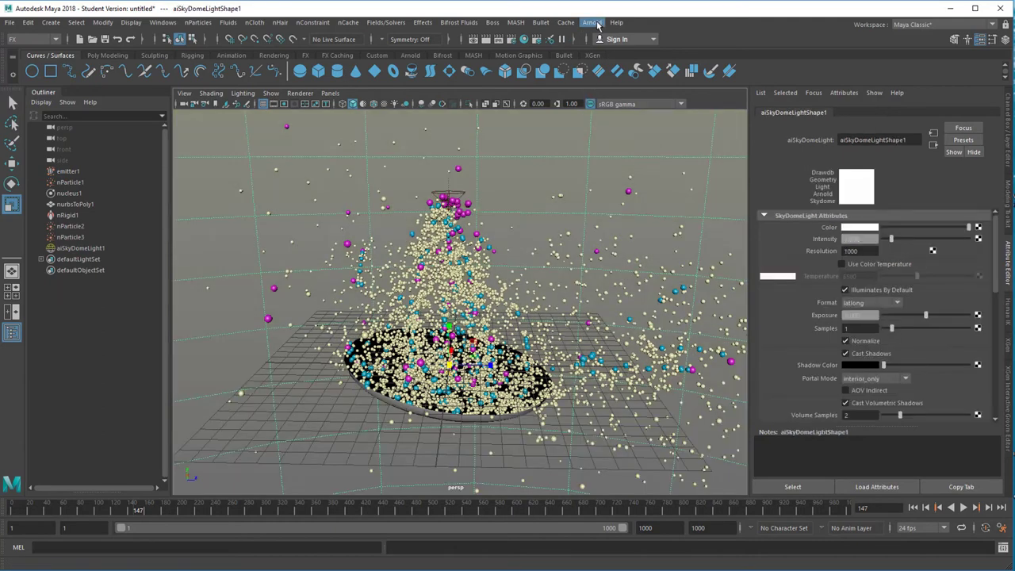
Preview the skydome-lit particle scene in Arnold RenderView.
{"action": "left_click", "coordinate": [595, 23]}
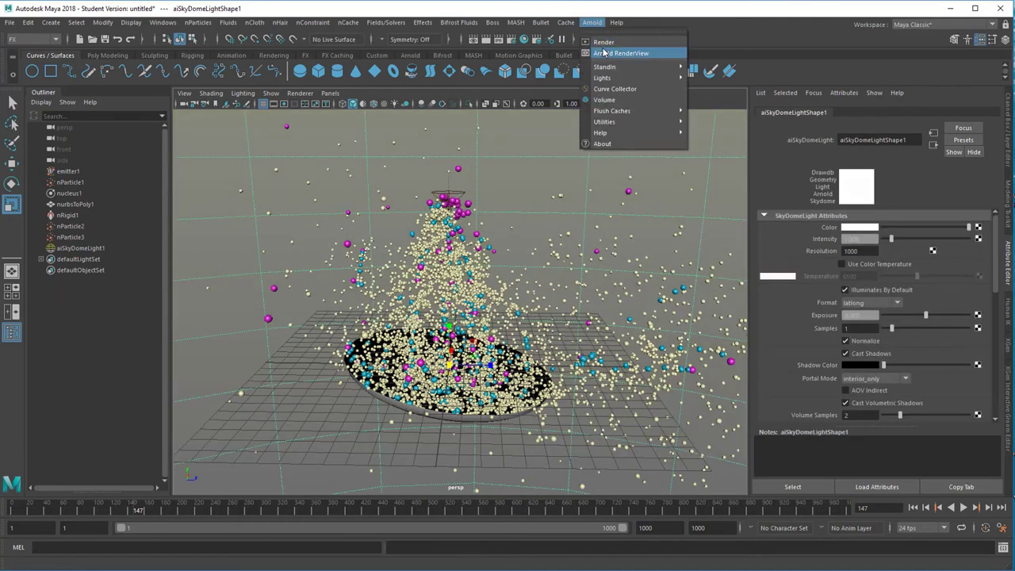
{"action": "left_click", "coordinate": [604, 52]}
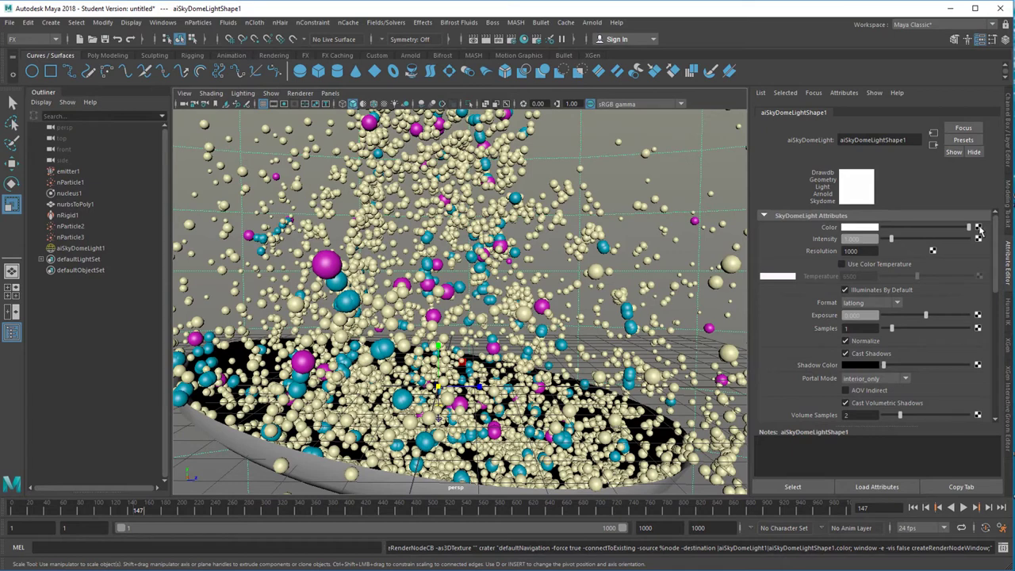
Connect a File texture loading cloud_layers_2k.hdr to the skydome's Color.
{"action": "left_click", "coordinate": [978, 228]}
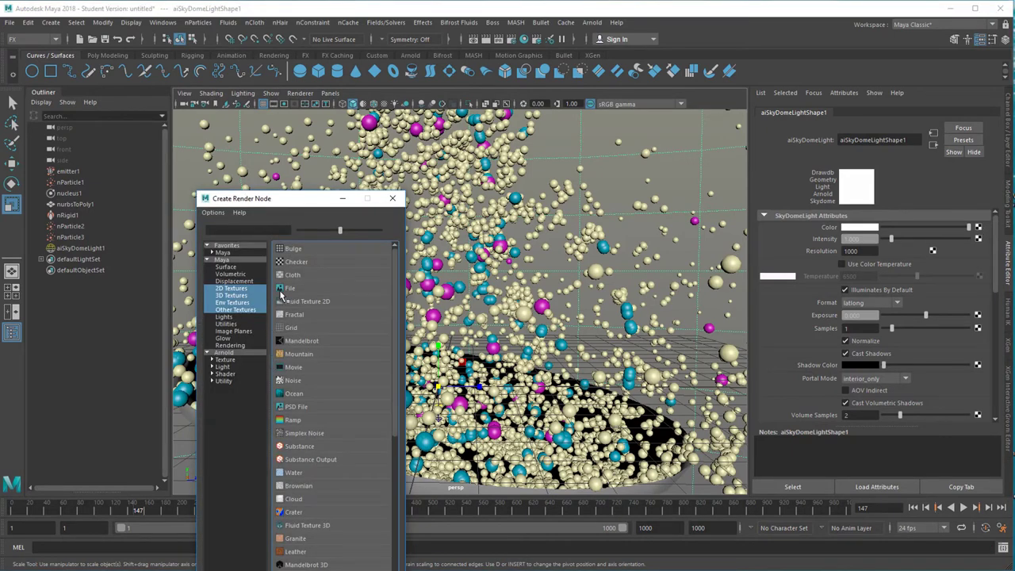
{"action": "left_click", "coordinate": [287, 289]}
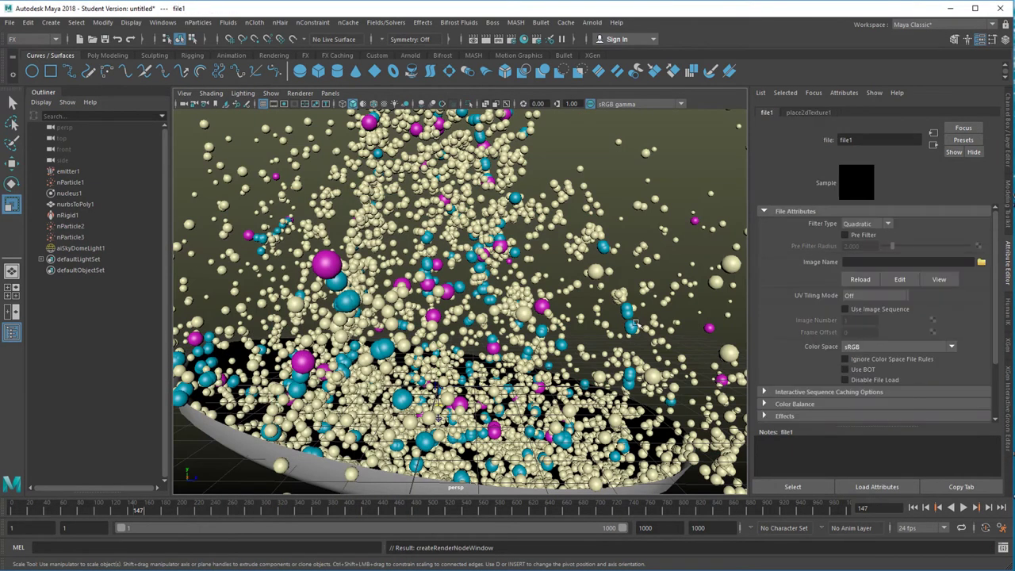
{"action": "left_click", "coordinate": [982, 265]}
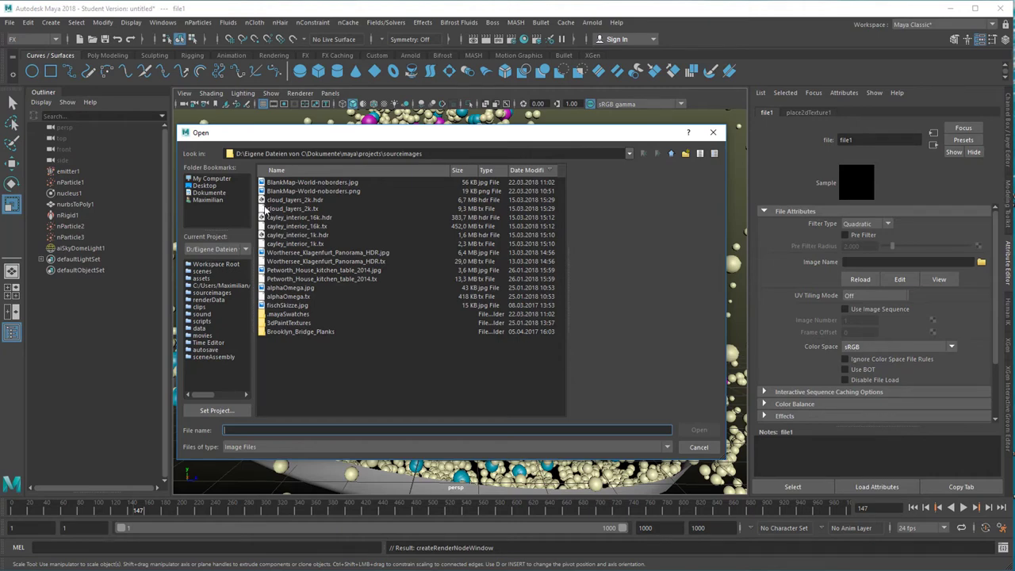
{"action": "key", "text": "c"}
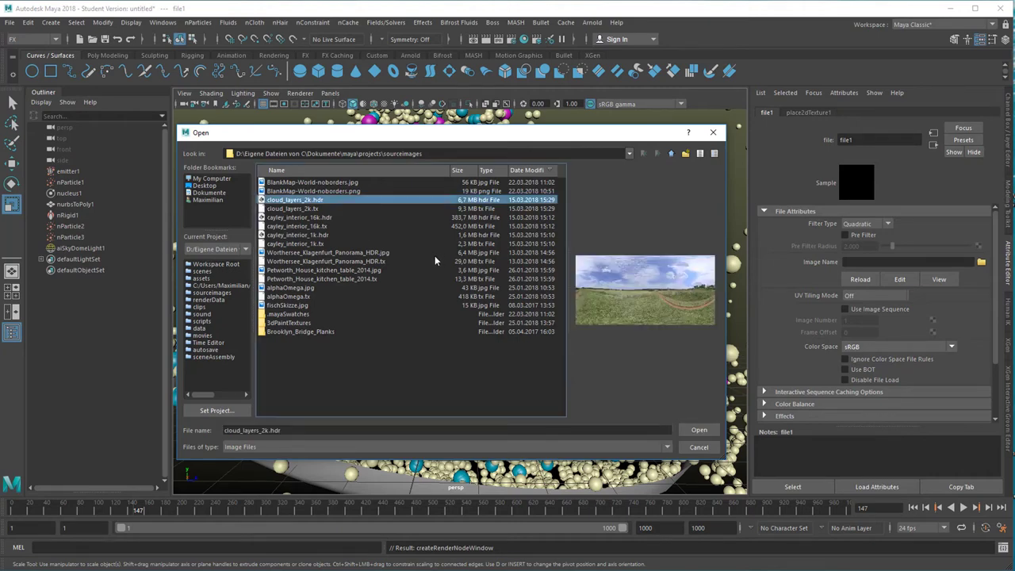
{"action": "left_click", "coordinate": [698, 430]}
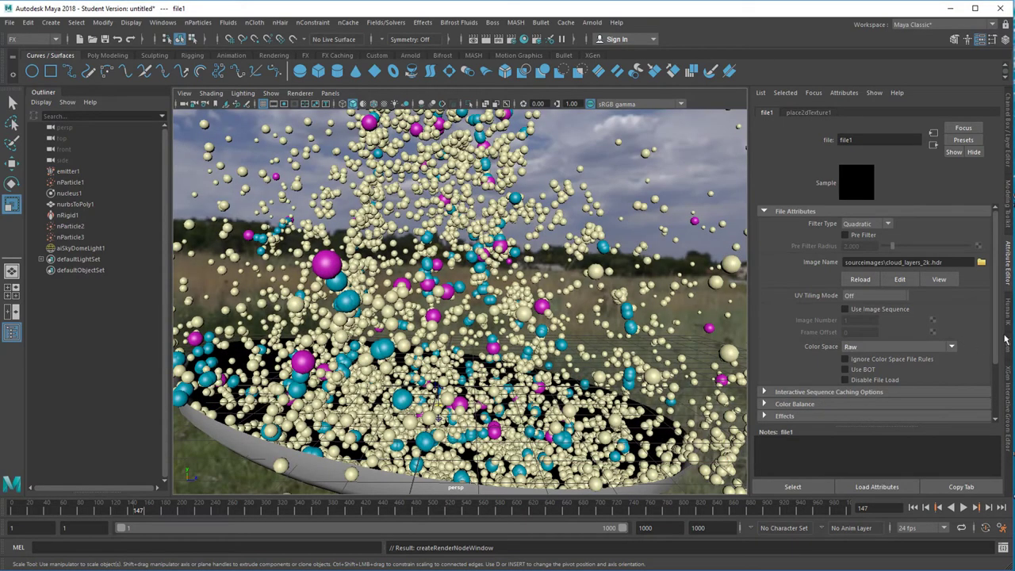
{"action": "left_click_drag", "start_coordinate": [998, 272], "coordinate": [998, 322]}
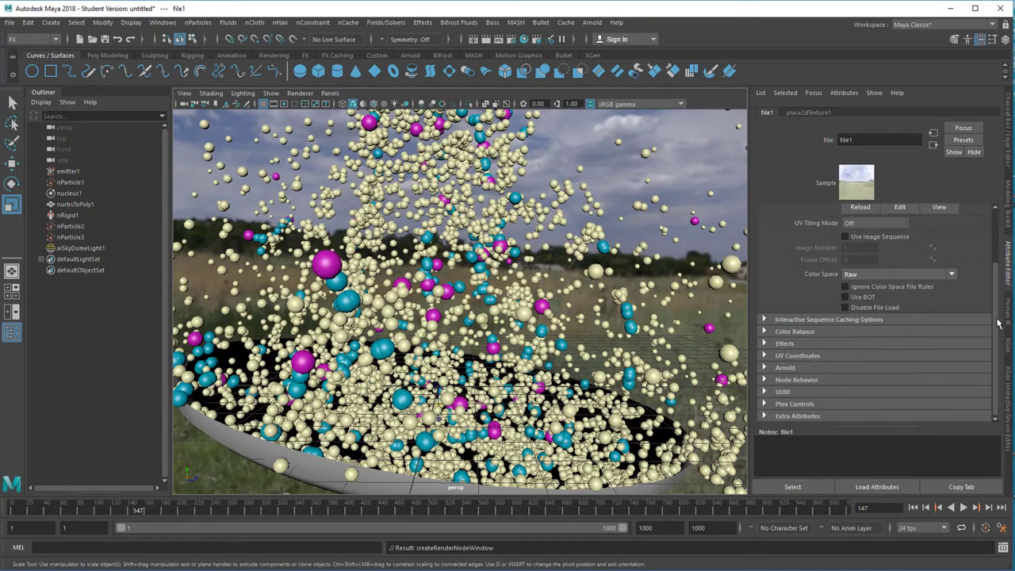
Set aiSkyDomeLightShape1's Camera visibility to 0.
{"action": "left_click", "coordinate": [934, 146]}
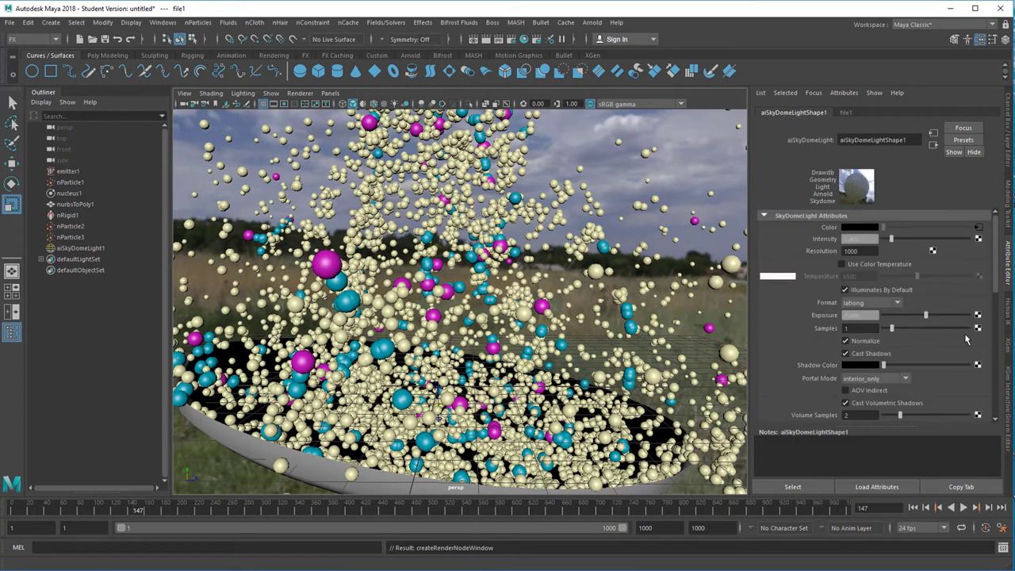
{"action": "scroll", "coordinate": [931, 358], "scroll_direction": "down", "scroll_amount": 5}
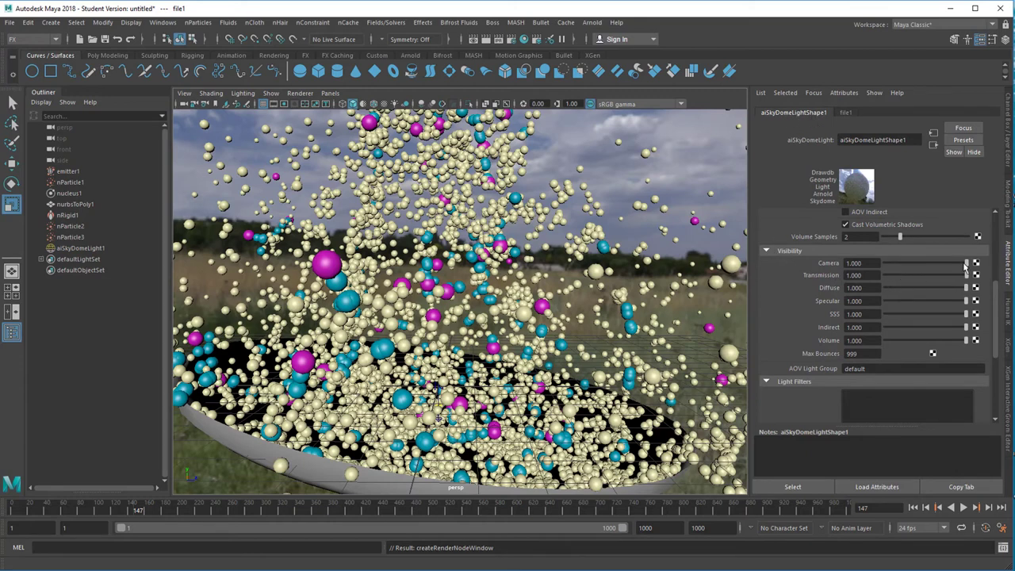
{"action": "left_click_drag", "start_coordinate": [939, 267], "coordinate": [876, 282]}
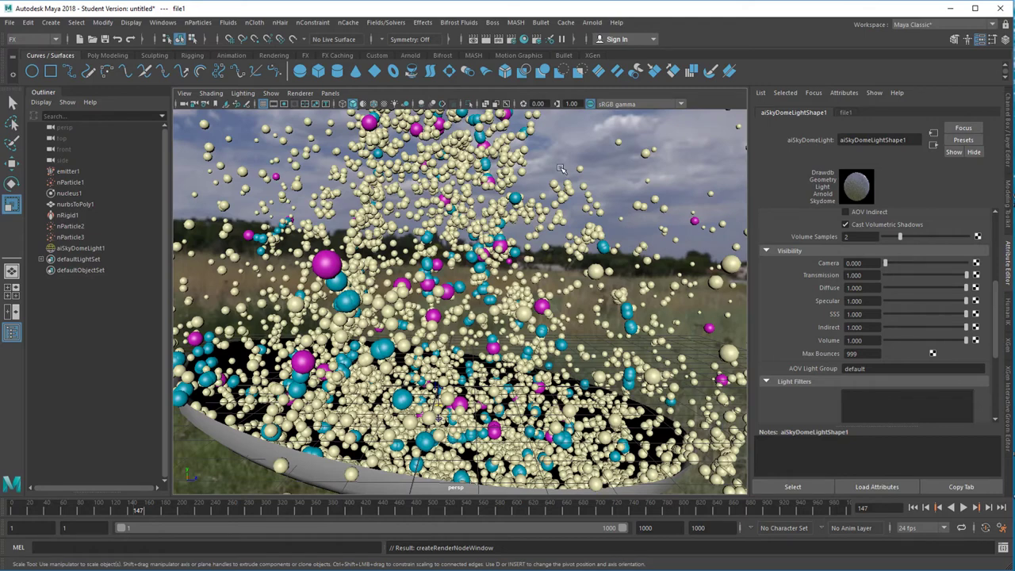
Render the current frame with Arnold to check it, then close the RenderView.
{"action": "left_click", "coordinate": [592, 22]}
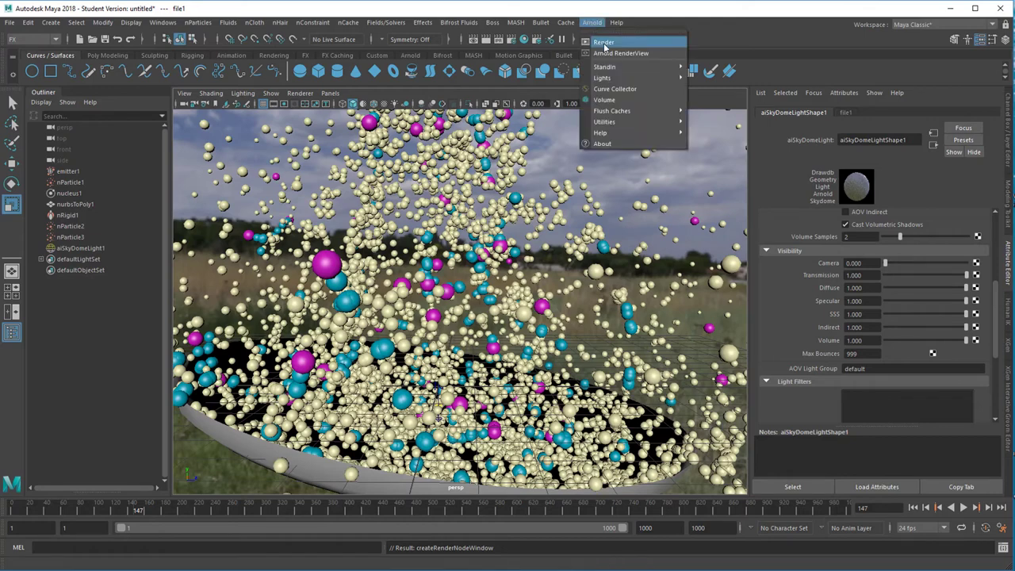
{"action": "left_click", "coordinate": [604, 44]}
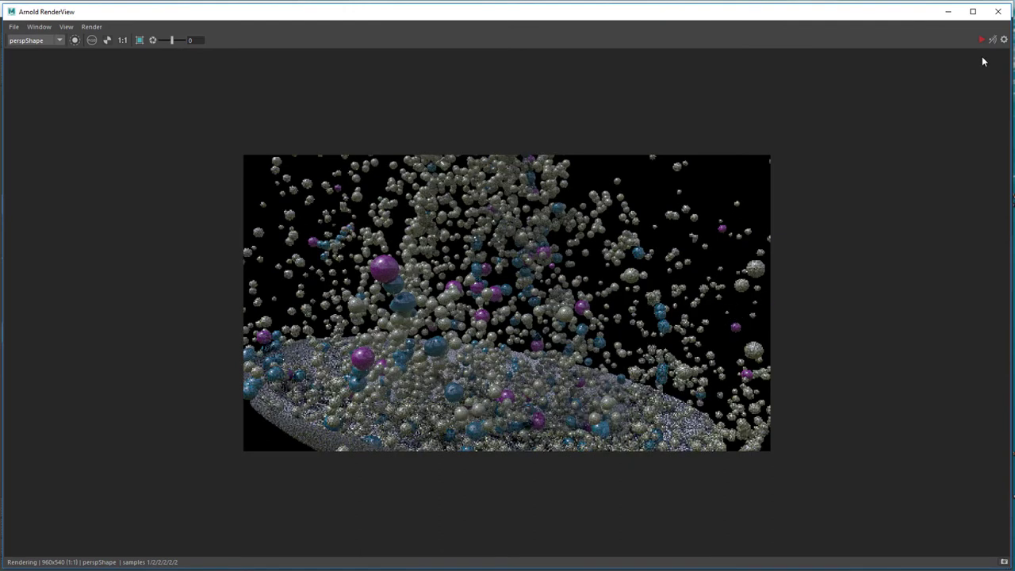
{"action": "left_click", "coordinate": [998, 11]}
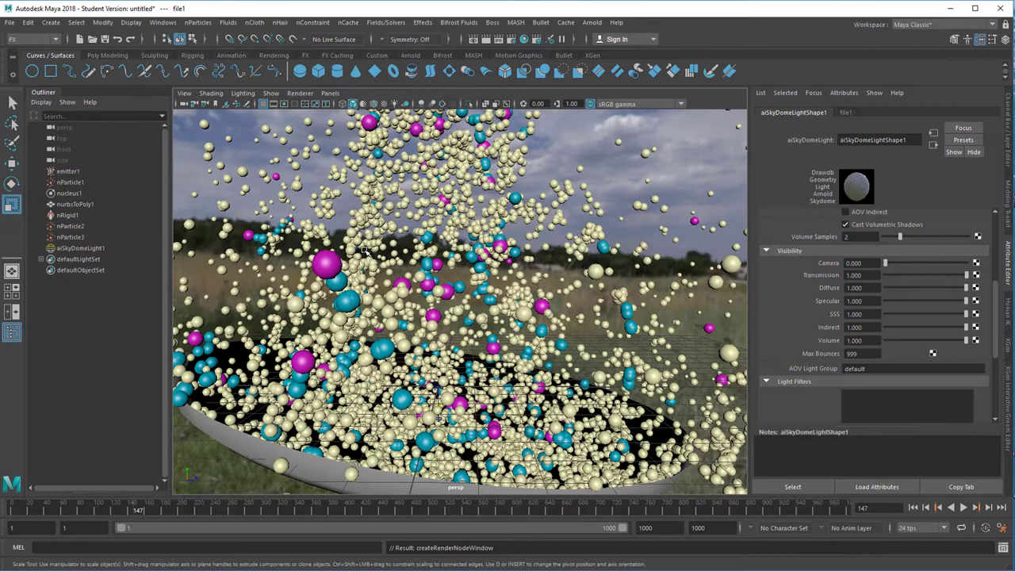
Create a polygon plane and stand it upright as a backdrop.
{"action": "left_click", "coordinate": [108, 56]}
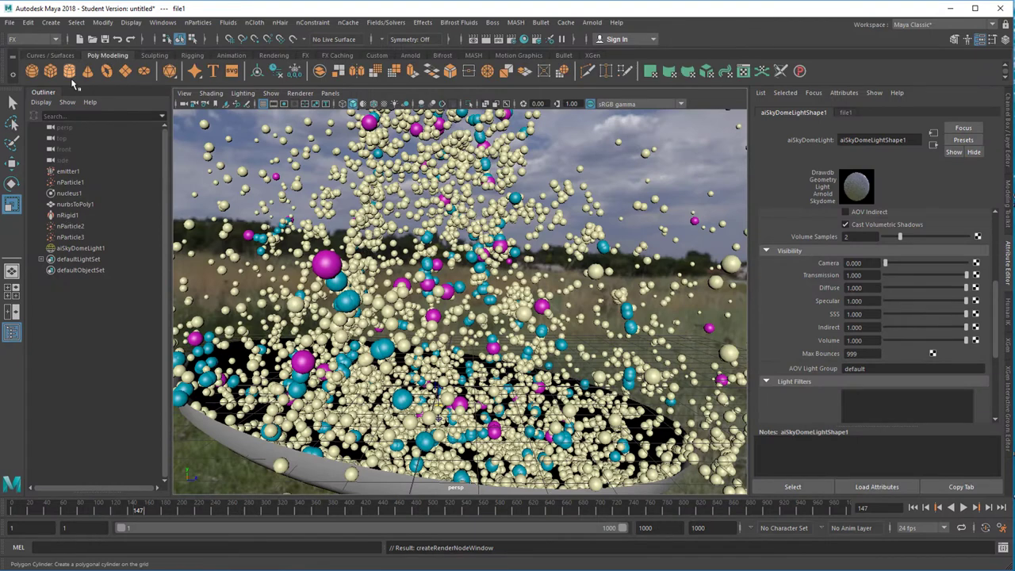
{"action": "left_click", "coordinate": [125, 73]}
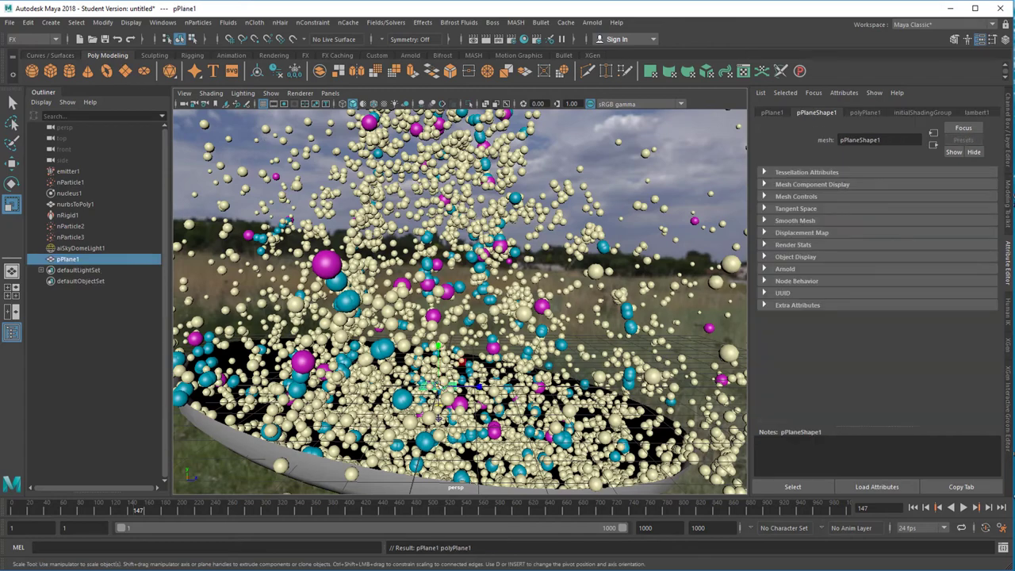
{"action": "mouse_move", "coordinate": [444, 389]}
{"action": "left_mouse_down"}
{"action": "mouse_move", "coordinate": [486, 377]}
{"action": "mouse_move", "coordinate": [438, 380]}
{"action": "mouse_move", "coordinate": [439, 390]}
{"action": "left_mouse_up"}
{"action": "key", "text": "e"}
{"action": "key", "text": "w"}
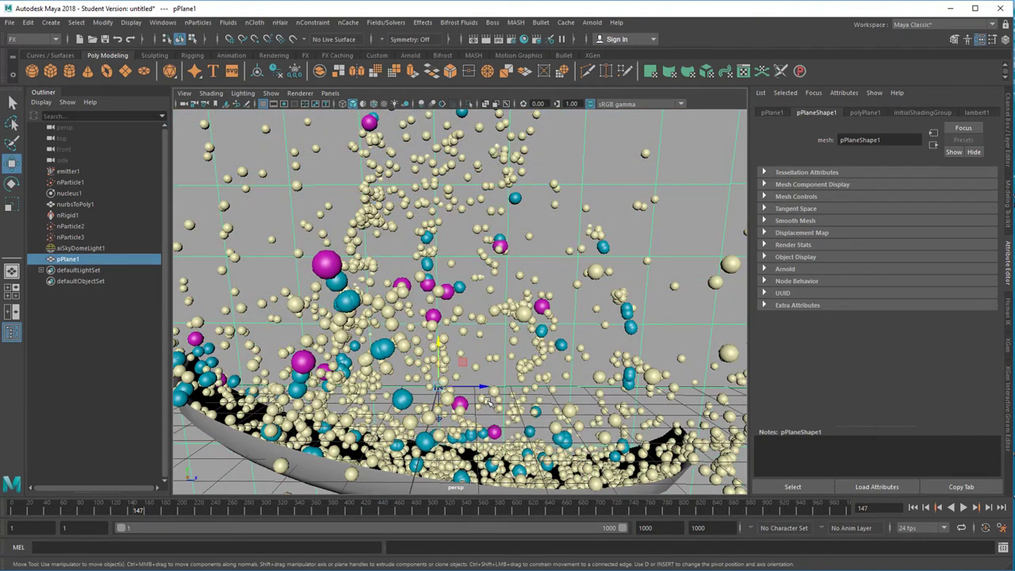
Move pPlane1 behind the disk and scale it up to fill the background.
{"action": "left_click_drag", "start_coordinate": [489, 401], "coordinate": [440, 347], "text": "alt"}
{"action": "scroll", "coordinate": [440, 346], "scroll_direction": "down", "scroll_amount": 5}
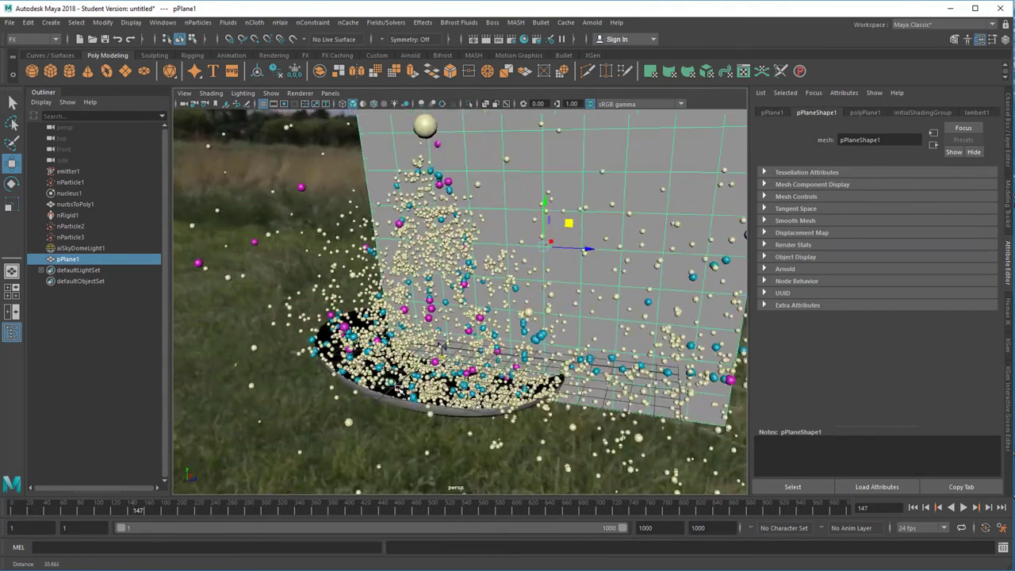
{"action": "scroll", "coordinate": [635, 215], "scroll_direction": "up", "scroll_amount": 5}
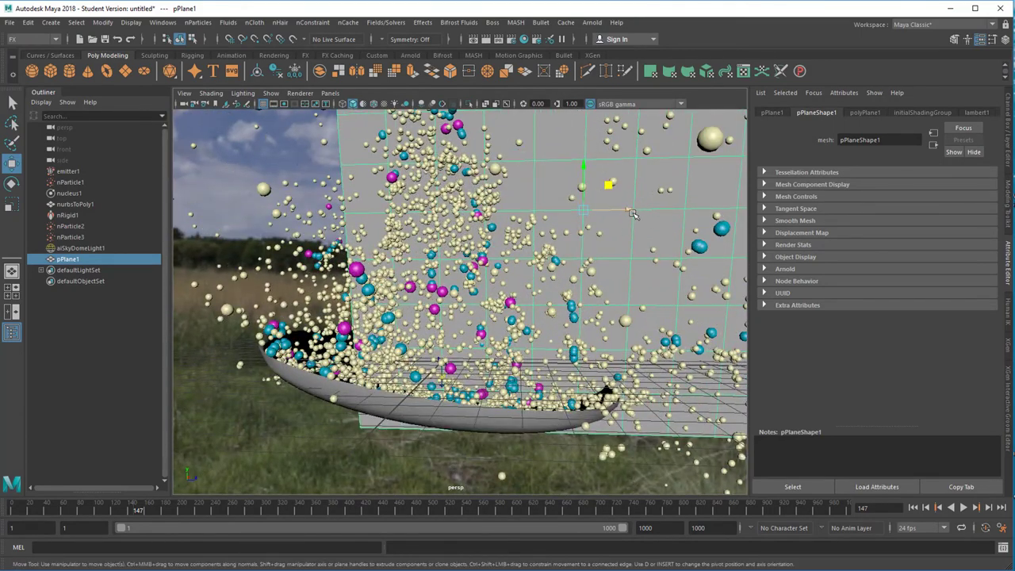
{"action": "left_click_drag", "start_coordinate": [632, 213], "coordinate": [499, 224]}
{"action": "key", "text": "r"}
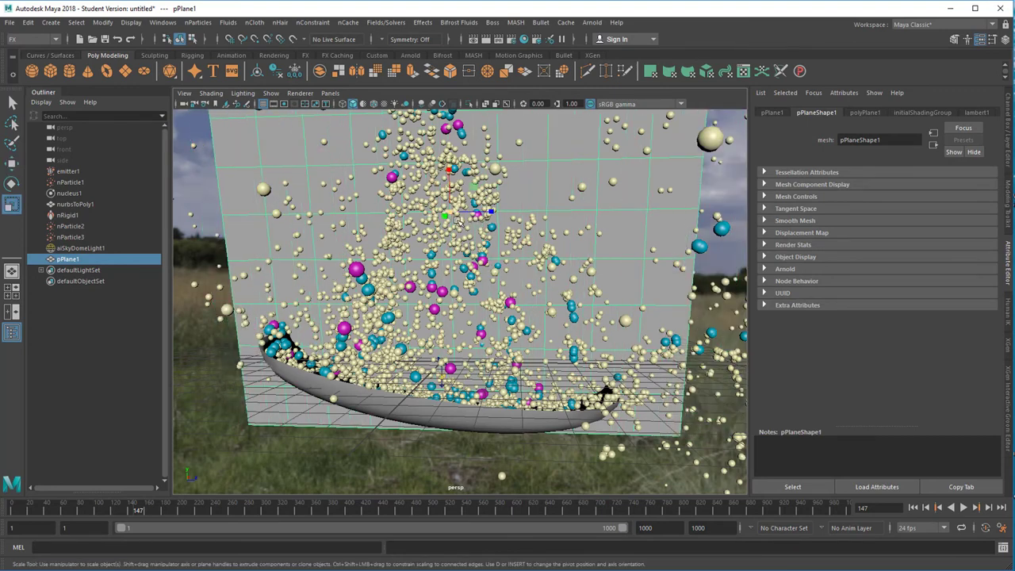
{"action": "left_click_drag", "start_coordinate": [452, 214], "coordinate": [539, 211]}
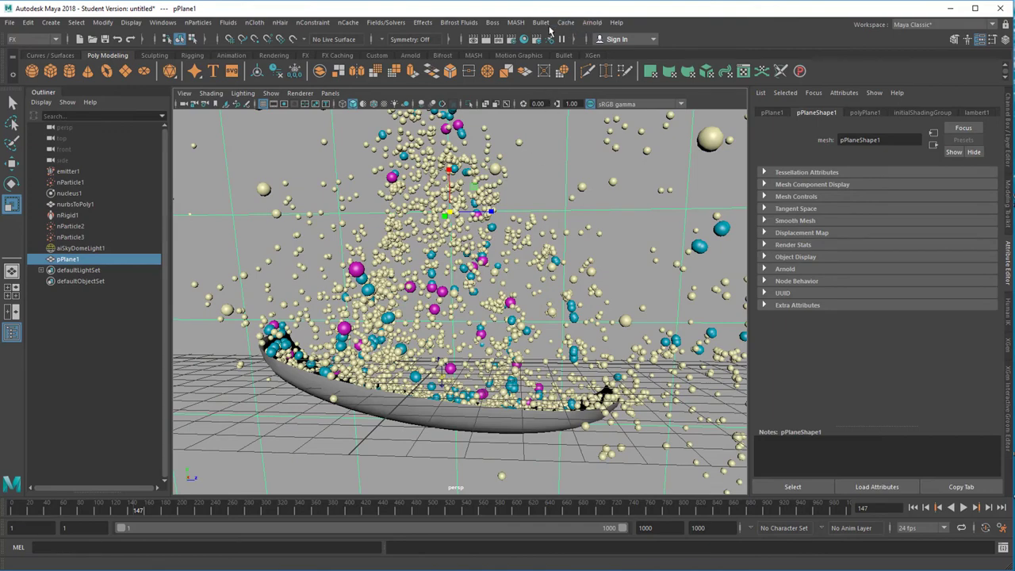
Test-render the splash with Arnold, then select aiSkyDomeLight1 to edit its attributes.
{"action": "left_click", "coordinate": [591, 22]}
{"action": "left_click", "coordinate": [605, 42]}
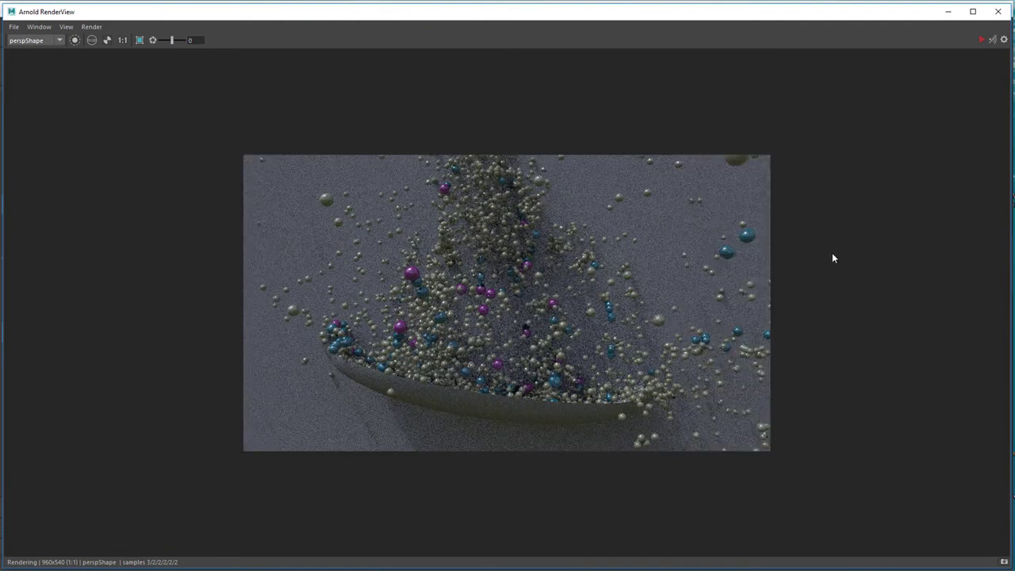
{"action": "left_click", "coordinate": [999, 11]}
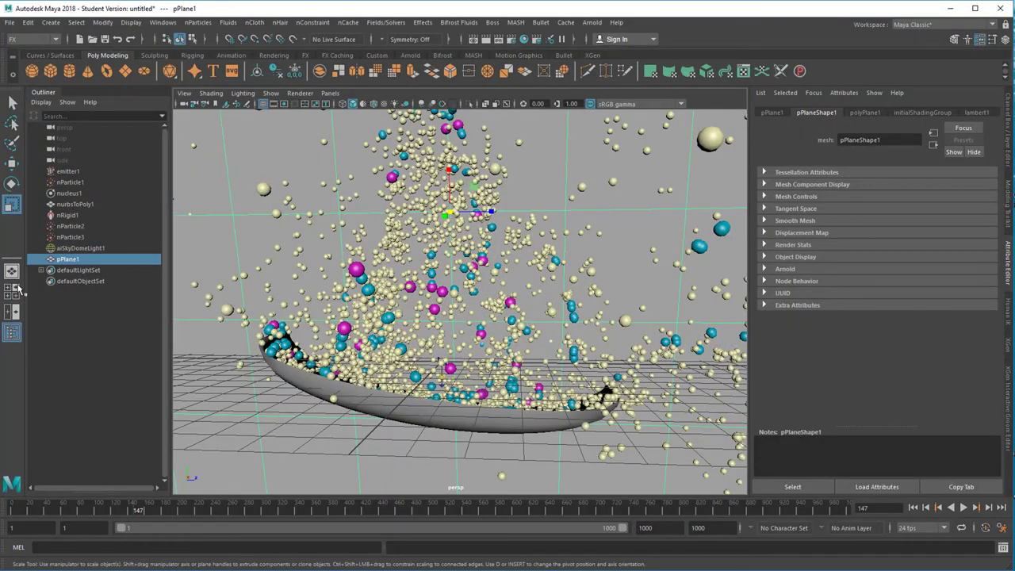
{"action": "left_click", "coordinate": [80, 248]}
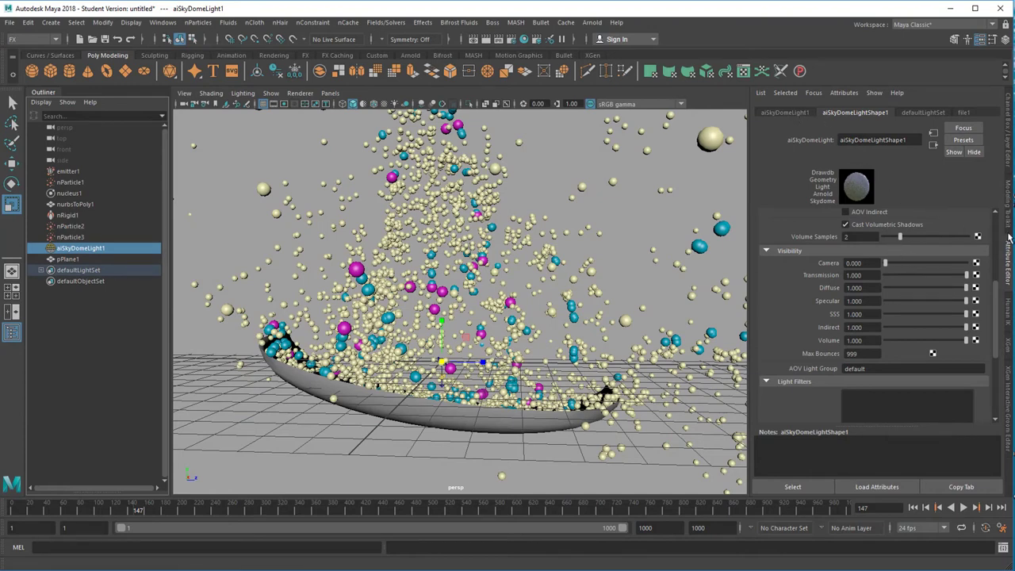
{"action": "left_click_drag", "start_coordinate": [995, 307], "coordinate": [994, 208]}
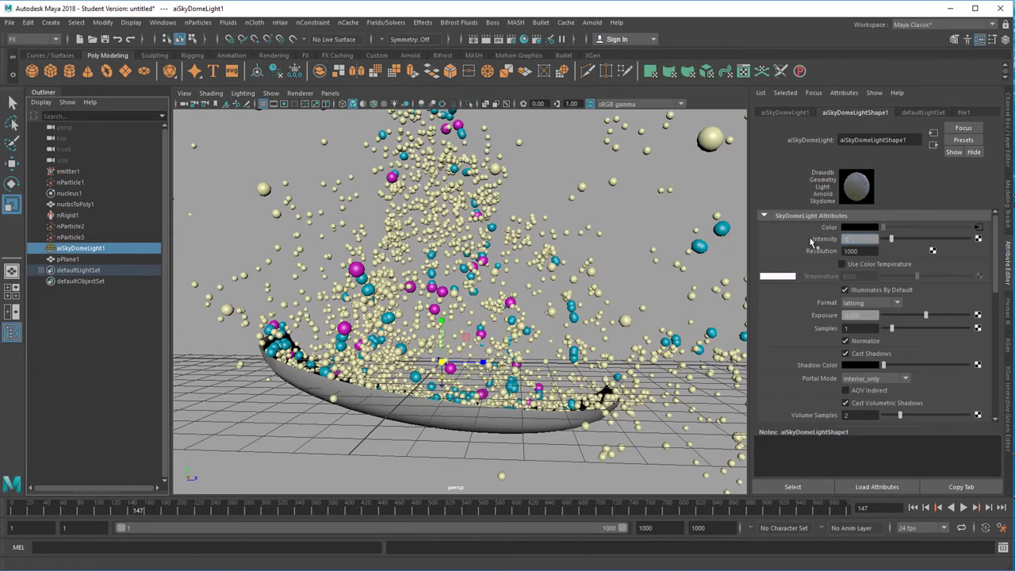
Nudge the skydome Intensity up and re-render with Arnold.
{"action": "left_click_drag", "start_coordinate": [812, 241], "coordinate": [813, 241], "text": "ctrl"}
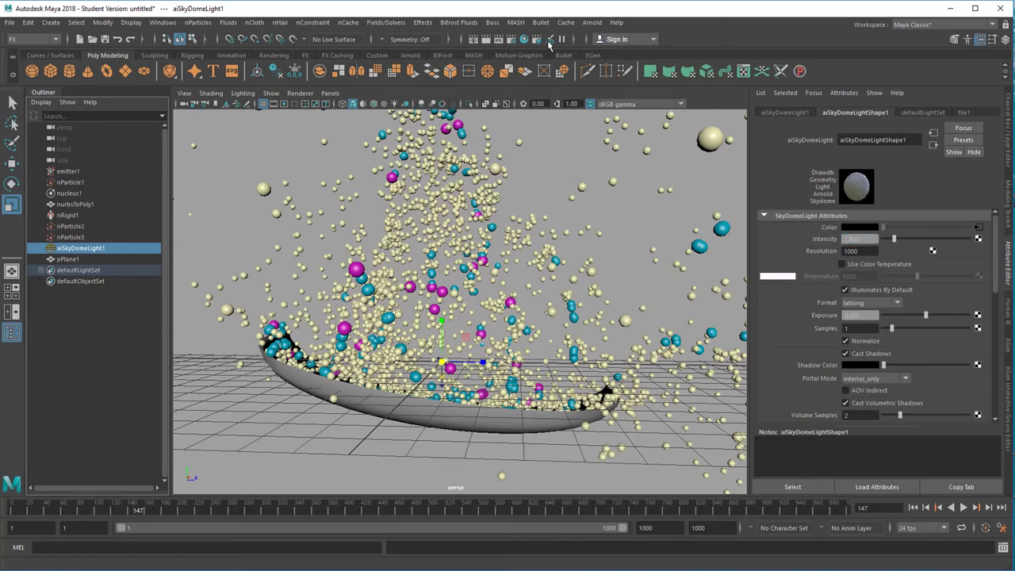
{"action": "left_click", "coordinate": [592, 22]}
{"action": "left_click", "coordinate": [605, 41]}
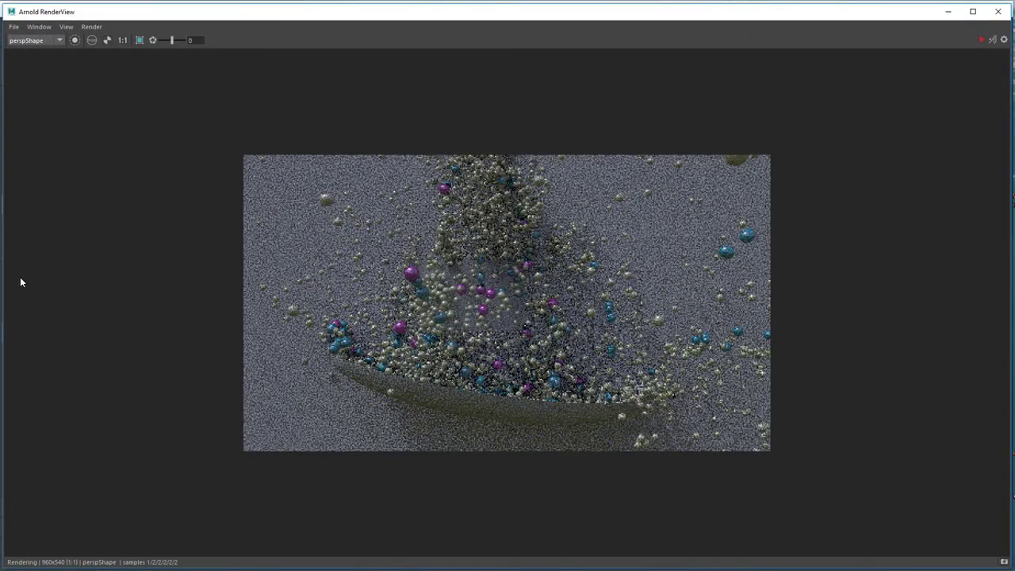
Resize the RenderView to expose the light settings and raise the Intensity further.
{"action": "left_click_drag", "start_coordinate": [4, 277], "coordinate": [213, 278]}
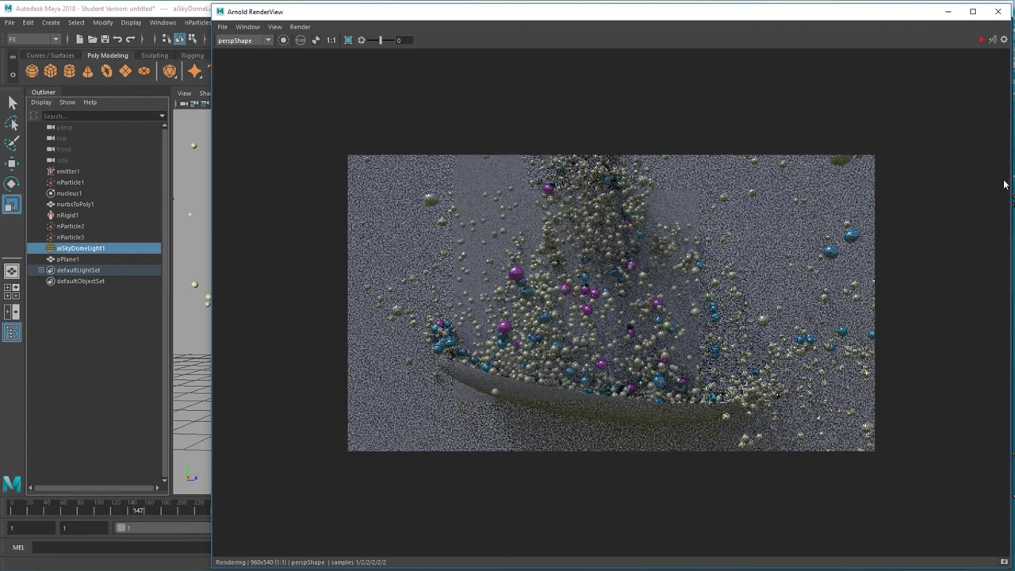
{"action": "left_click_drag", "start_coordinate": [1010, 183], "coordinate": [800, 230]}
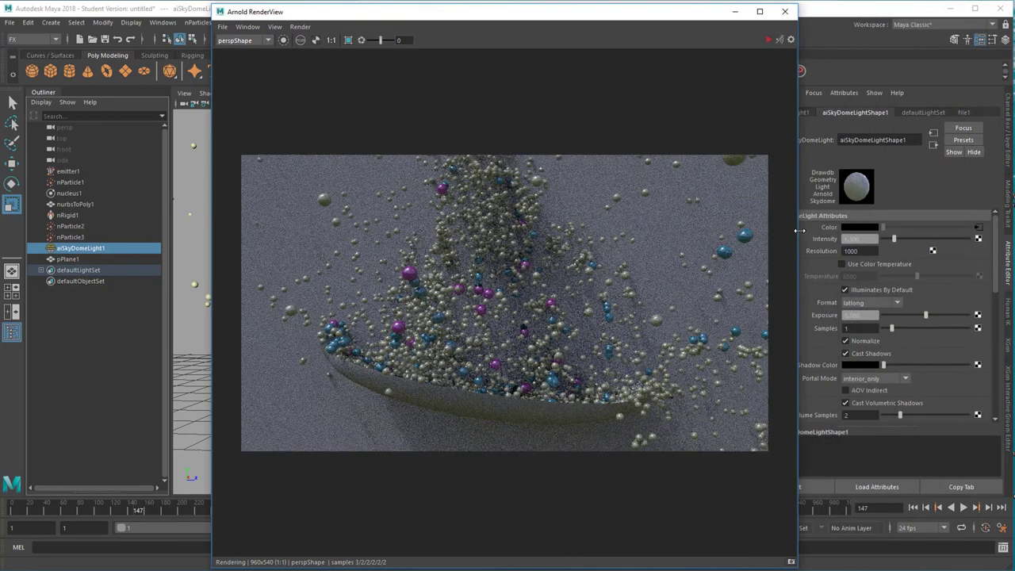
{"action": "left_click_drag", "start_coordinate": [895, 243], "coordinate": [918, 242]}
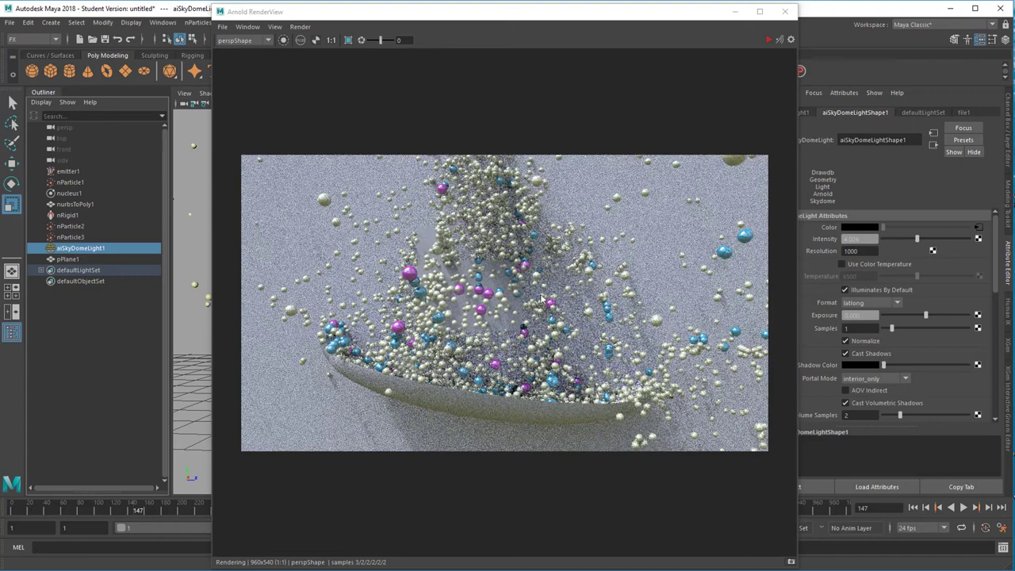
{"action": "left_click_drag", "start_coordinate": [544, 11], "coordinate": [542, 124]}
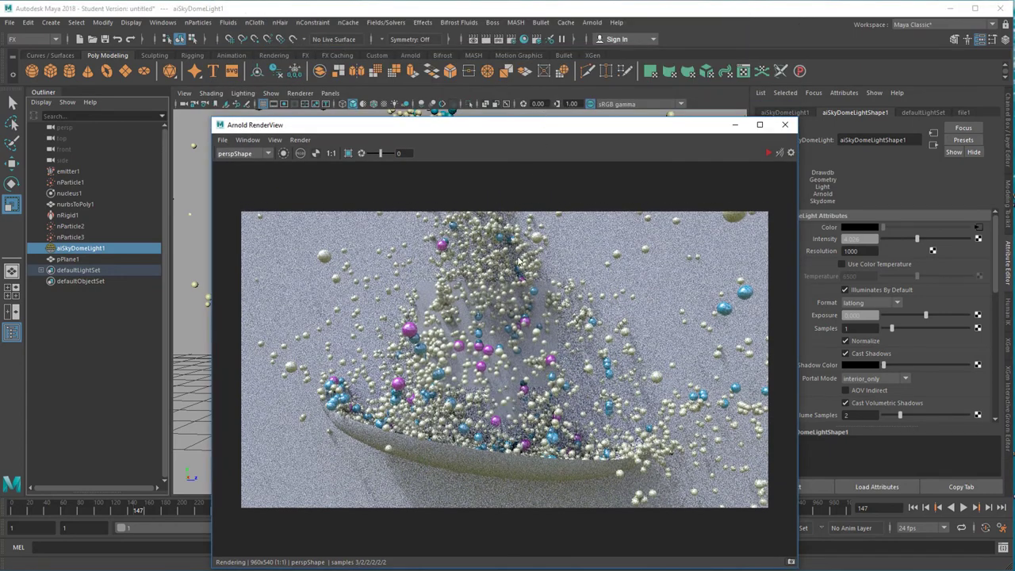
In Render Settings, lock the width/height ratio and set Width to 2000, making the height 1126.
{"action": "left_click", "coordinate": [515, 41]}
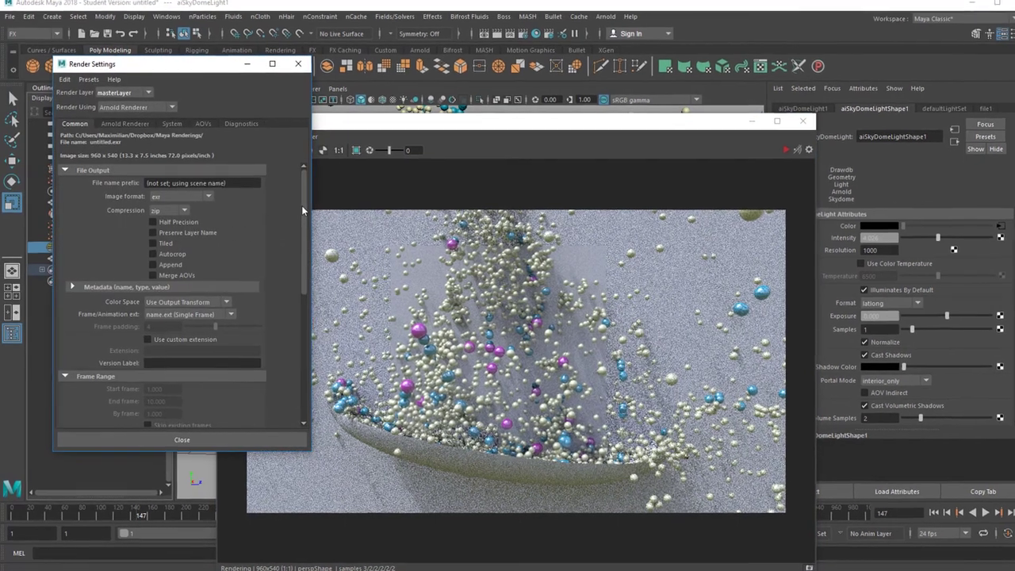
{"action": "scroll", "coordinate": [299, 217], "scroll_direction": "down", "scroll_amount": 1}
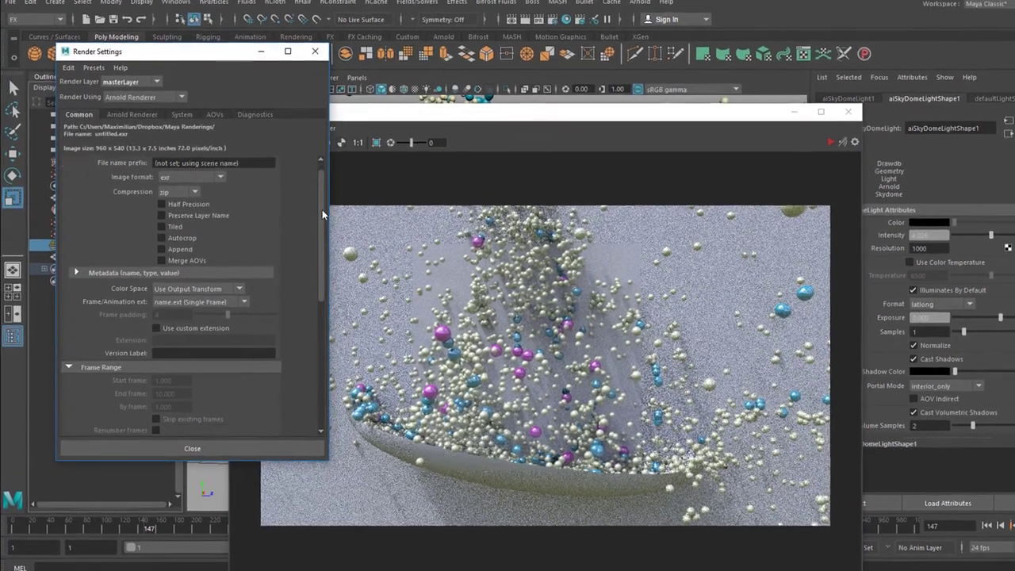
{"action": "left_click_drag", "start_coordinate": [322, 210], "coordinate": [327, 345]}
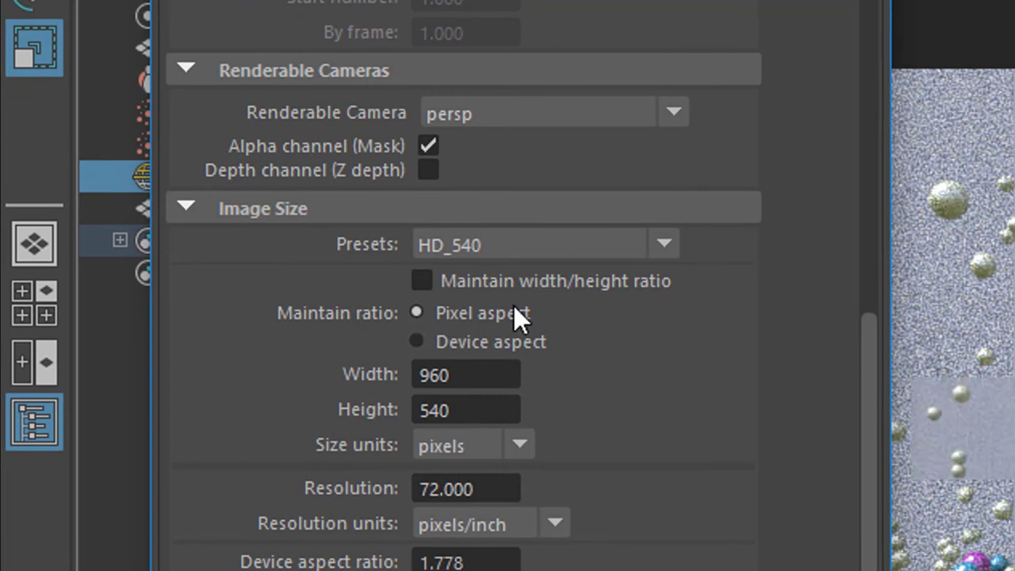
{"action": "left_click_drag", "start_coordinate": [500, 377], "coordinate": [284, 377]}
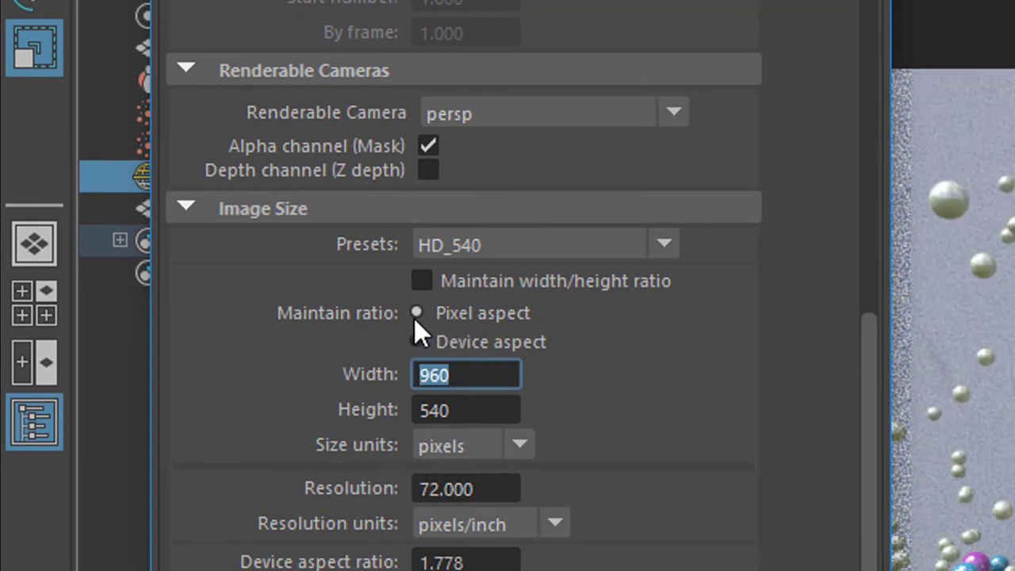
{"action": "left_click", "coordinate": [421, 283]}
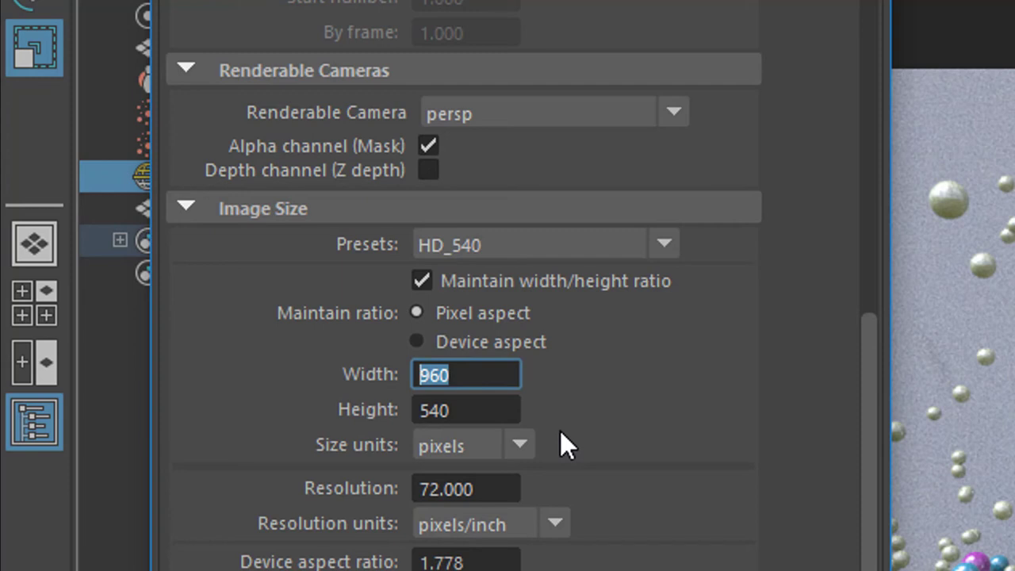
{"action": "type", "text": "20"}
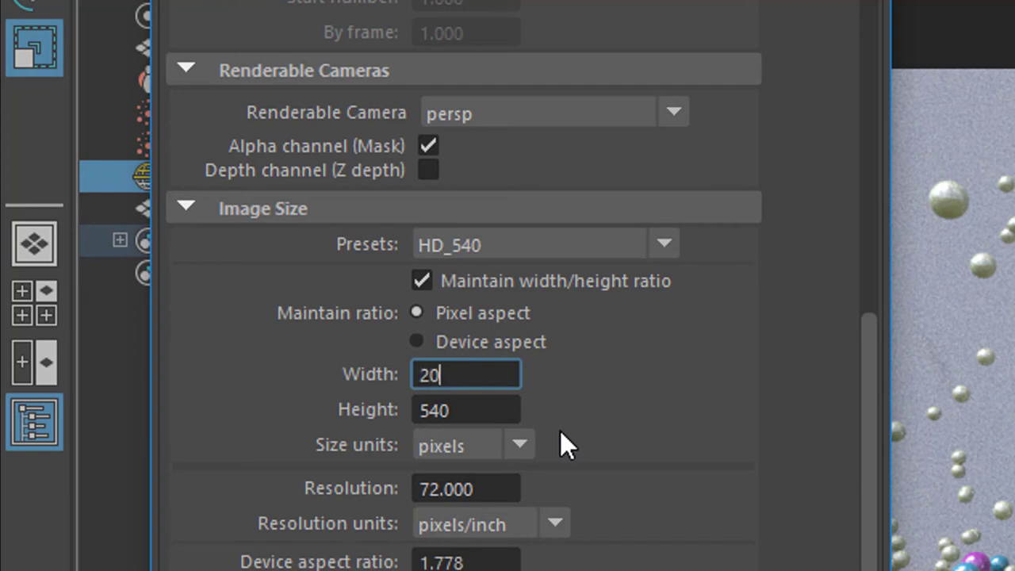
{"action": "type", "text": "00"}
{"action": "key", "text": "Tab"}
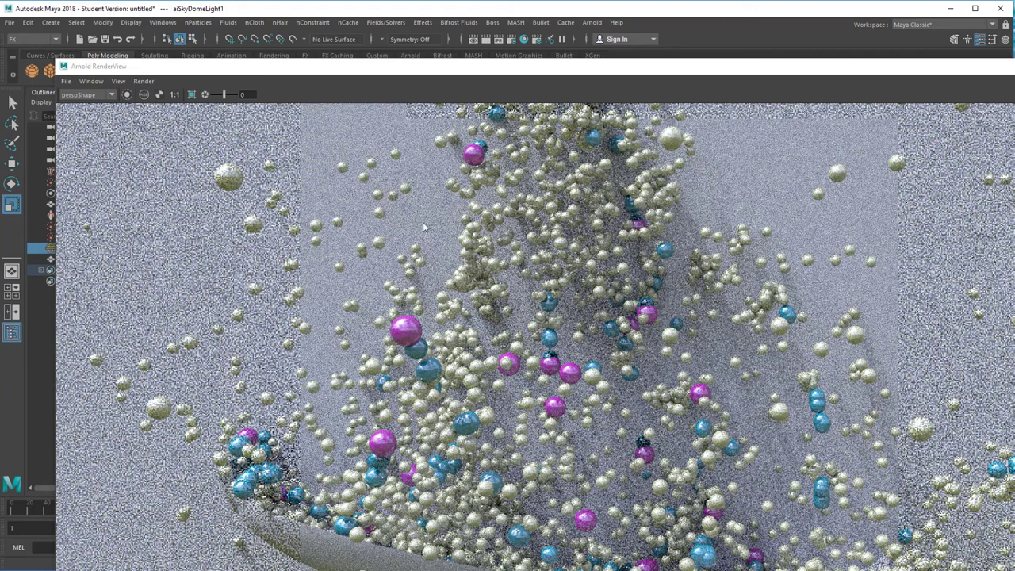
Check the RenderView Test Resolution options, then reopen Render Settings showing the 2000 x 1126 Custom size.
{"action": "left_click", "coordinate": [117, 81]}
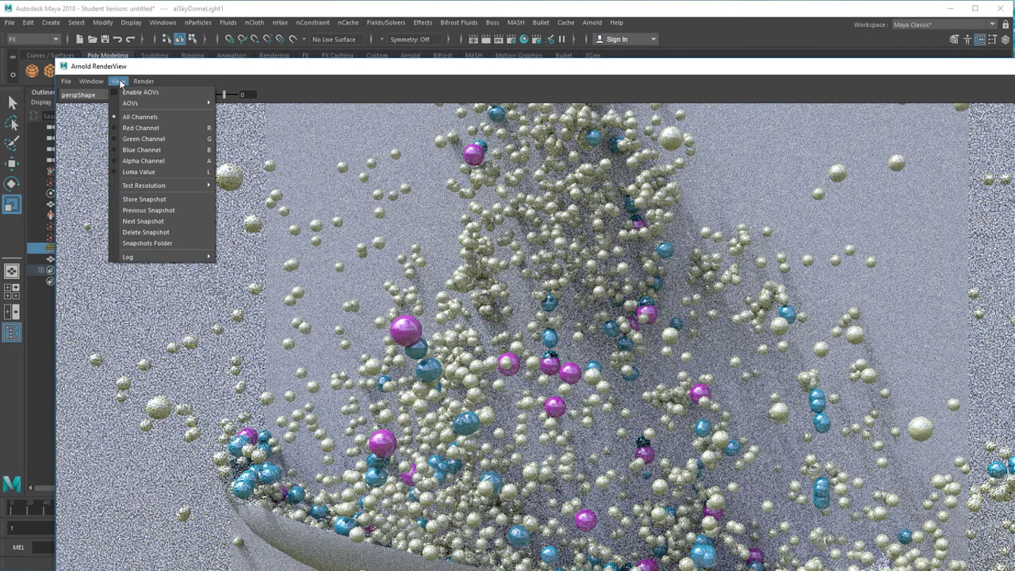
{"action": "mouse_move", "coordinate": [144, 185]}
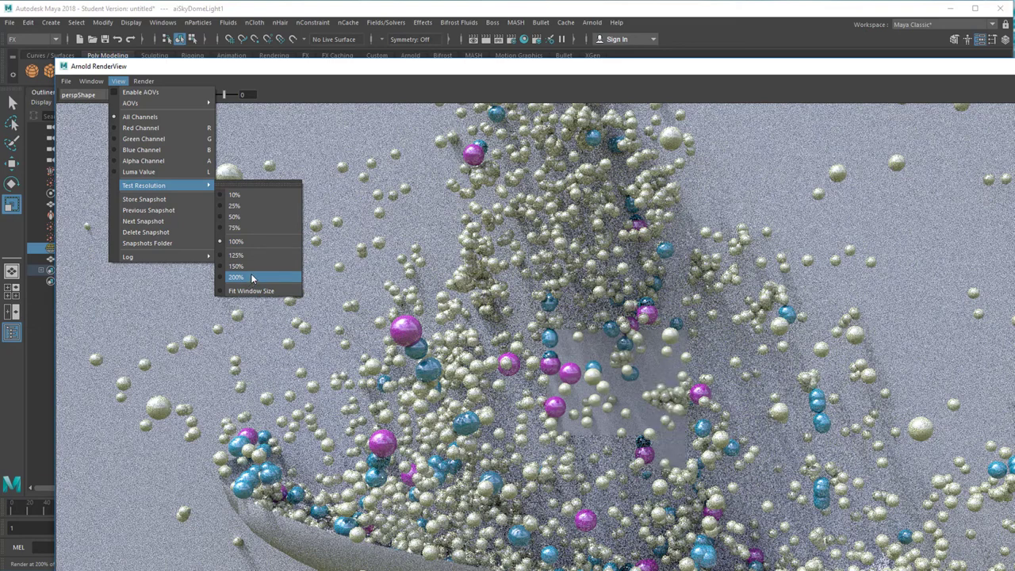
{"action": "left_click", "coordinate": [401, 69]}
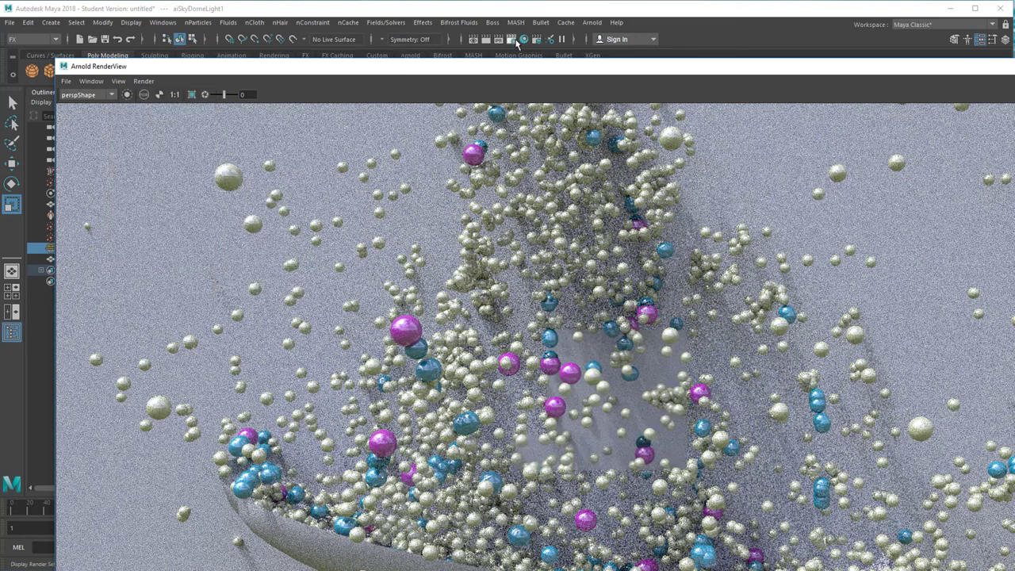
{"action": "left_click", "coordinate": [512, 38]}
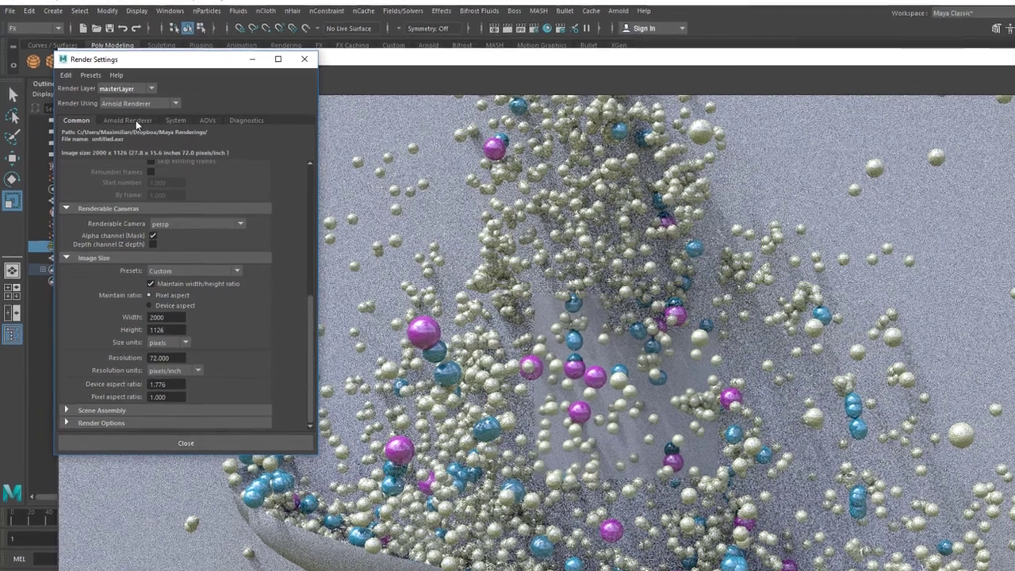
Enable Arnold motion blur, with Deformation and Camera on, 2 keys, length 0.500.
{"action": "left_click", "coordinate": [137, 122]}
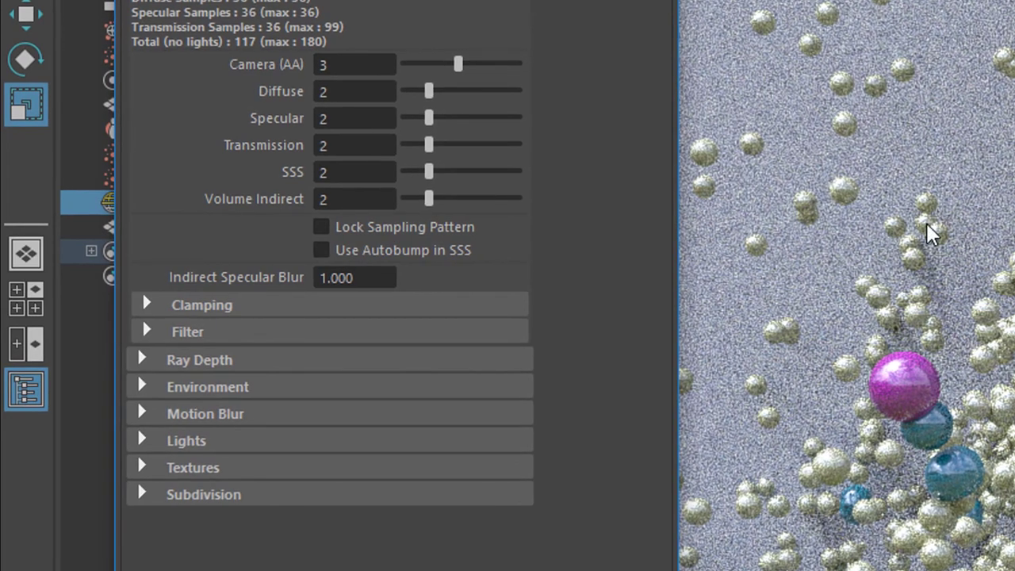
{"action": "left_click", "coordinate": [144, 416]}
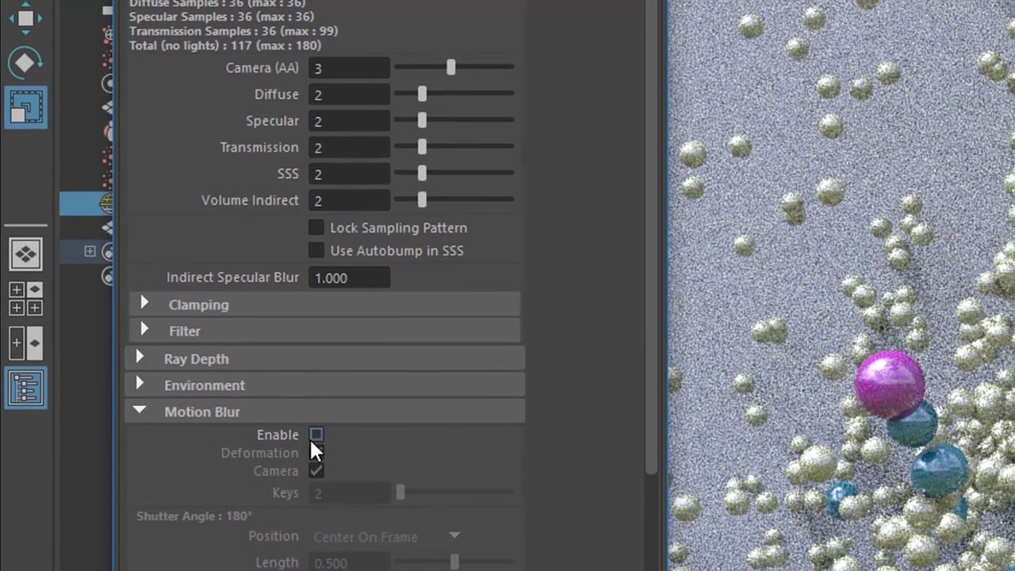
{"action": "left_click", "coordinate": [316, 435]}
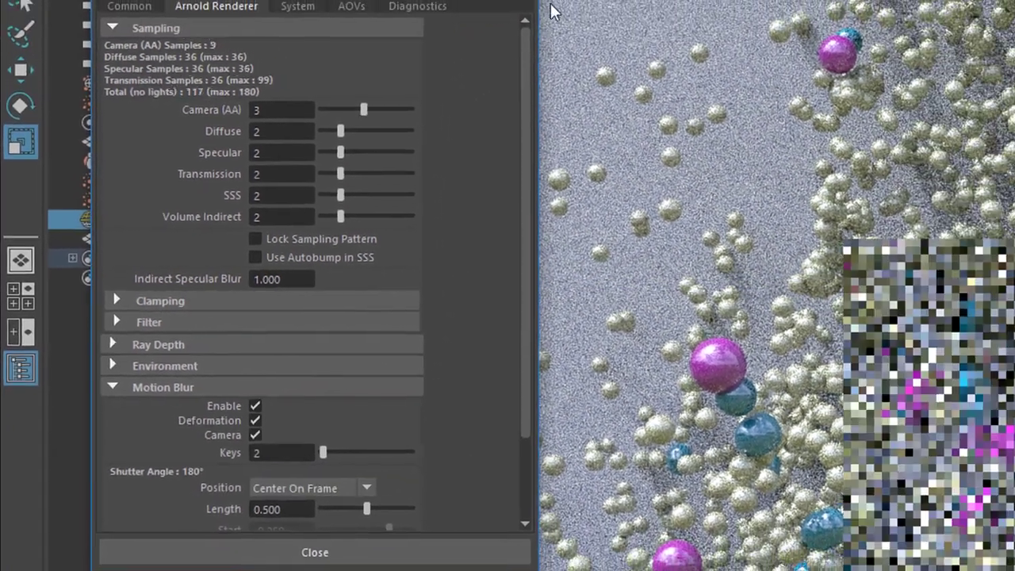